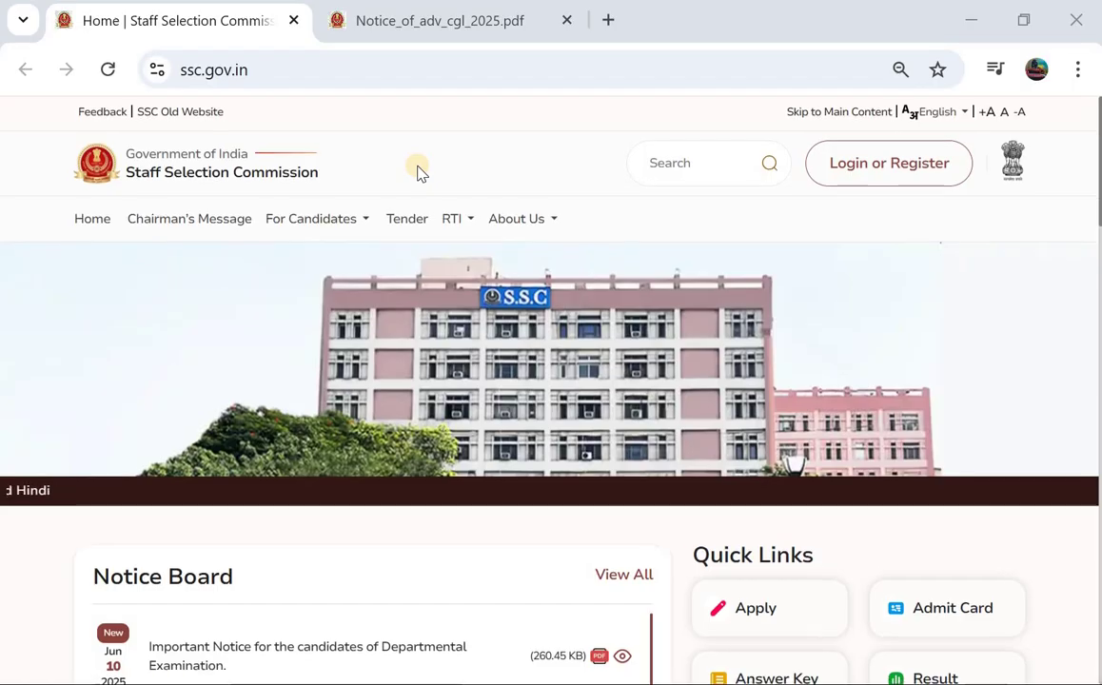
Look through the Notice Board on the Staff Selection Commission home page for the Combined Graduate Level Examination, 2025 notice
{"action": "scroll", "coordinate": [419, 172], "scroll_direction": "down", "scroll_amount": 3}
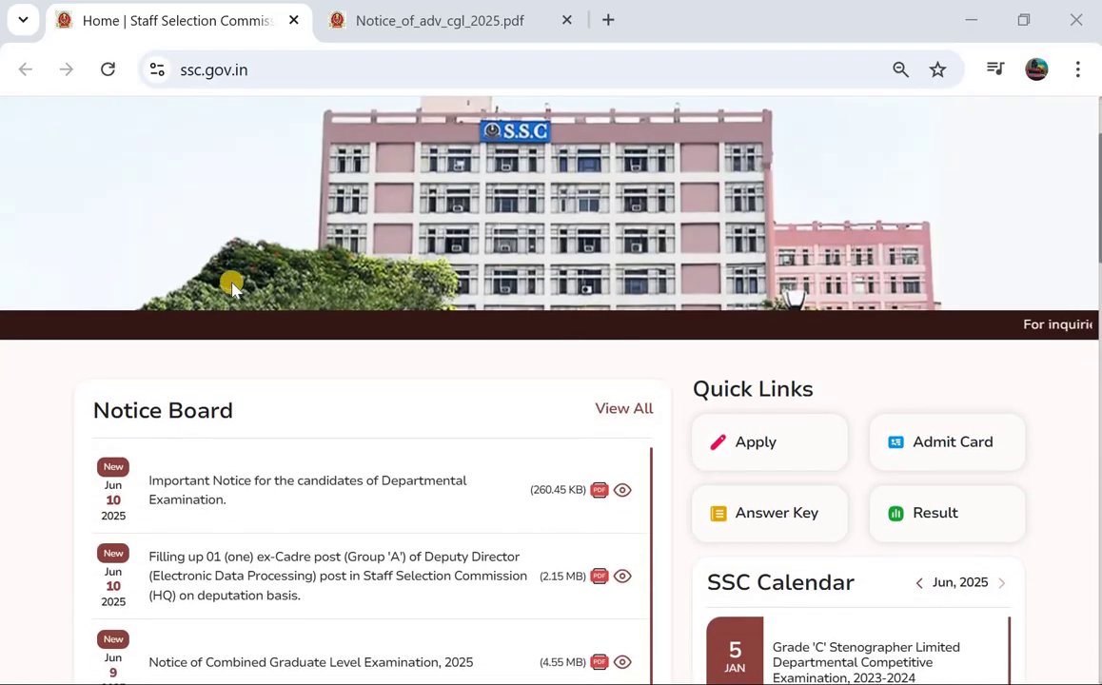
{"action": "scroll", "coordinate": [233, 283], "scroll_direction": "down", "scroll_amount": 2}
{"action": "scroll", "coordinate": [233, 283], "scroll_direction": "down", "scroll_amount": 5}
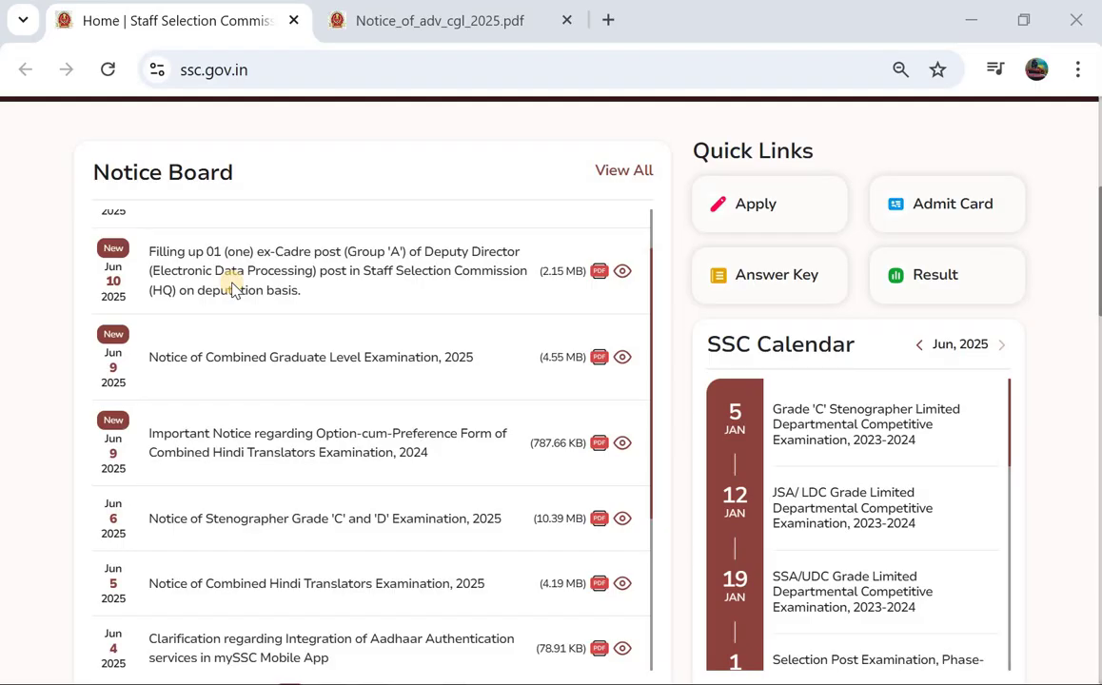
{"action": "scroll", "coordinate": [233, 286], "scroll_direction": "up", "scroll_amount": 1}
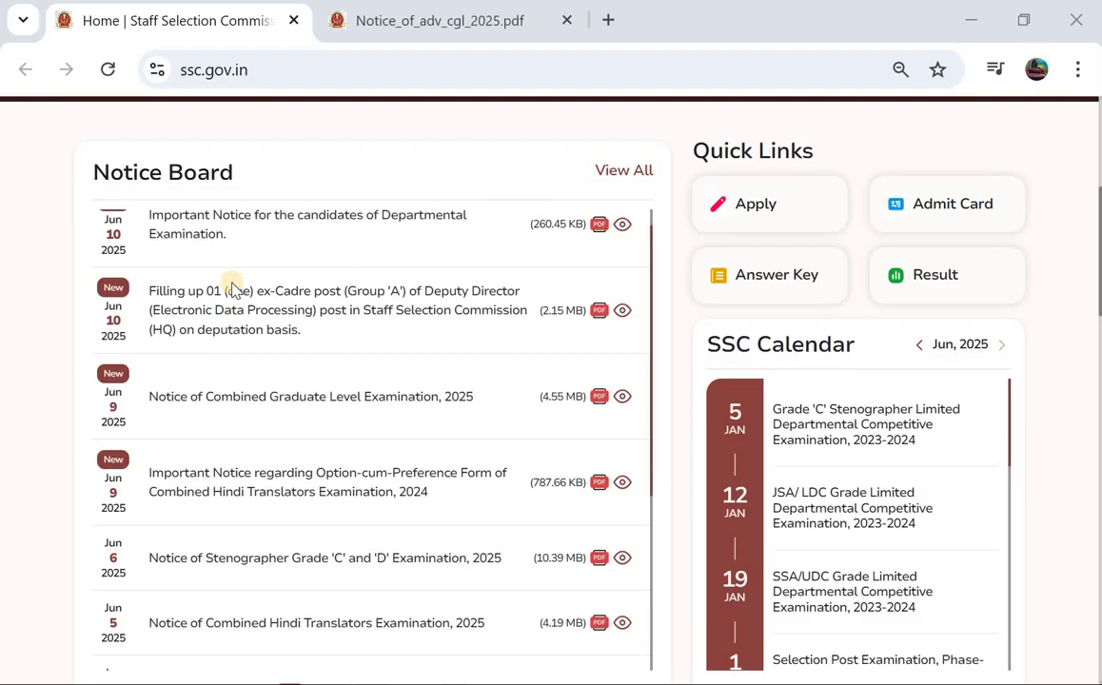
{"action": "scroll", "coordinate": [233, 288], "scroll_direction": "up", "scroll_amount": 3}
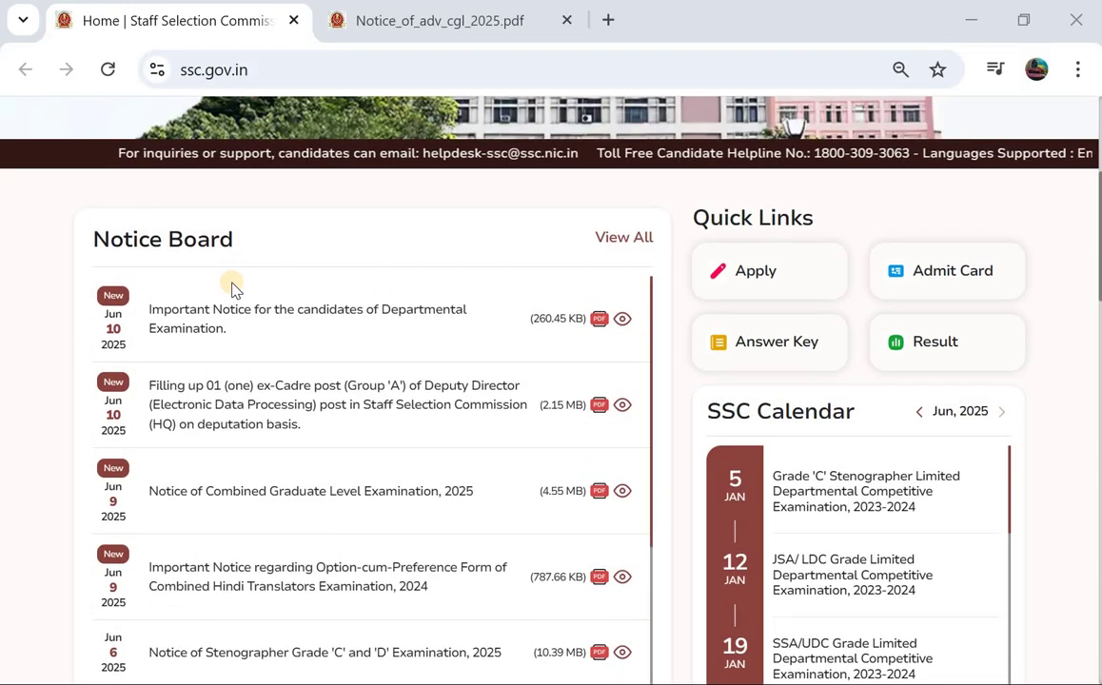
{"action": "scroll", "coordinate": [233, 305], "scroll_direction": "up", "scroll_amount": 2}
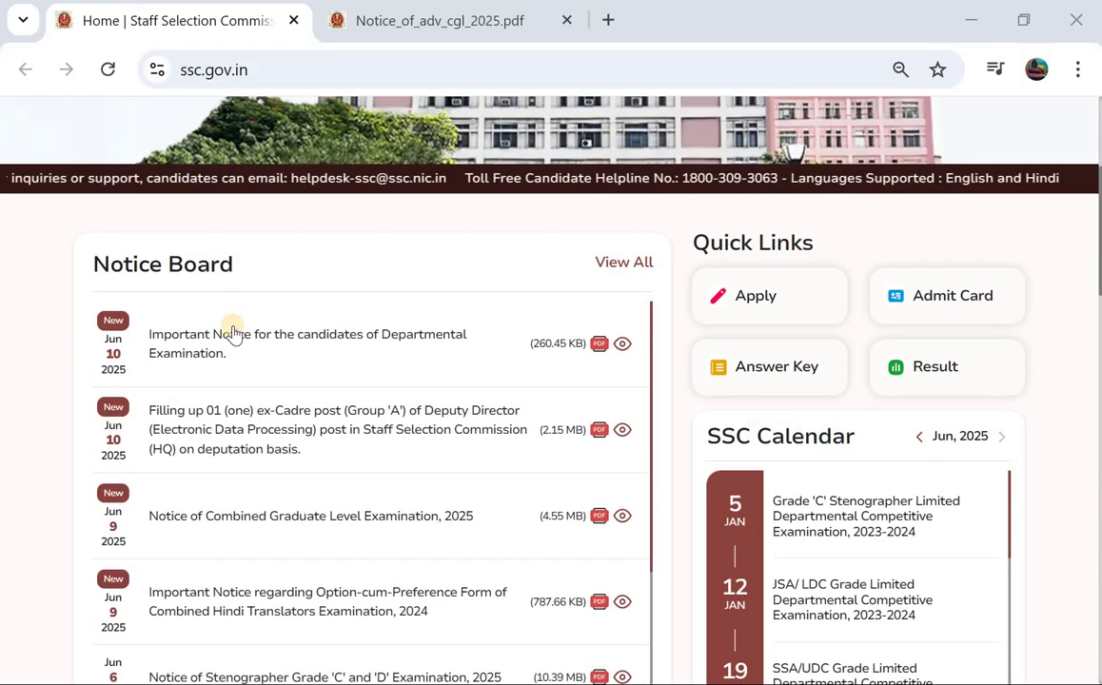
{"action": "scroll", "coordinate": [233, 333], "scroll_direction": "up", "scroll_amount": 4}
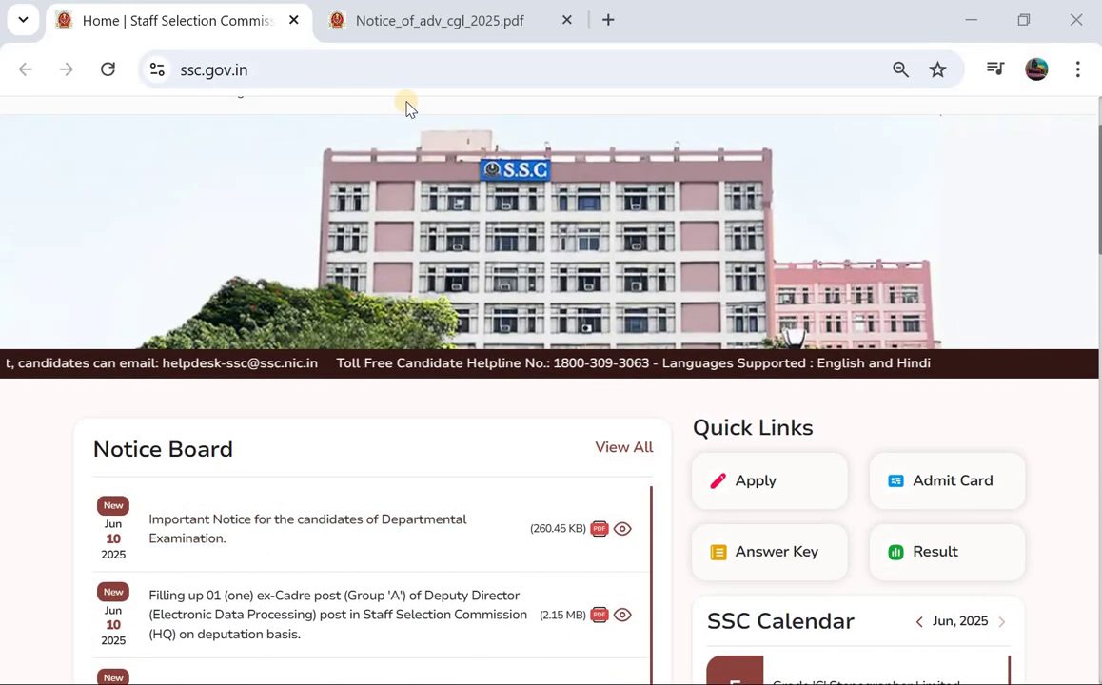
Switch to Notice_of_adv_cgl_2025.pdf and review the important dates table and introduction on its first page
{"action": "left_click", "coordinate": [459, 22]}
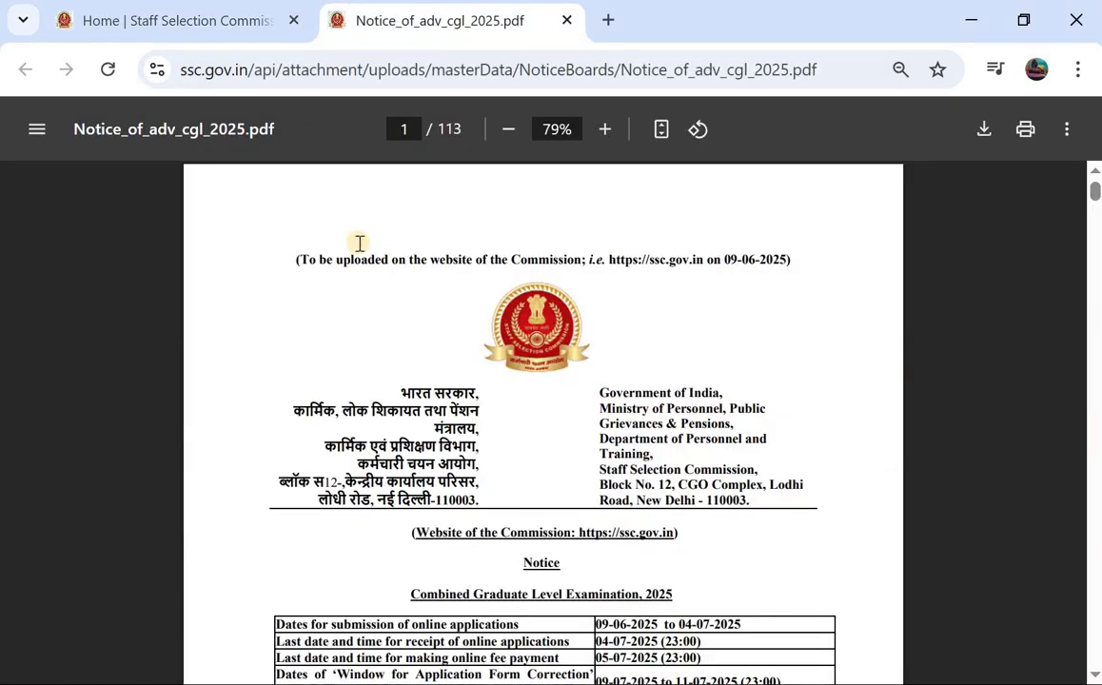
{"action": "scroll", "coordinate": [452, 302], "scroll_direction": "down", "scroll_amount": 5}
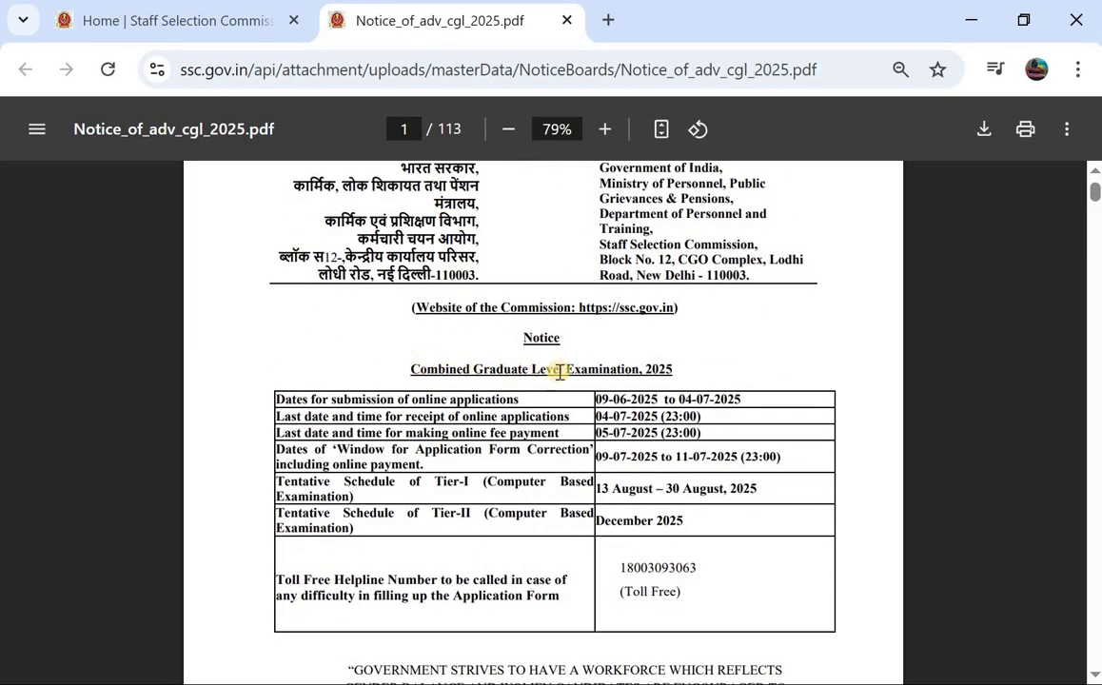
{"action": "scroll", "coordinate": [495, 384], "scroll_direction": "down", "scroll_amount": 1}
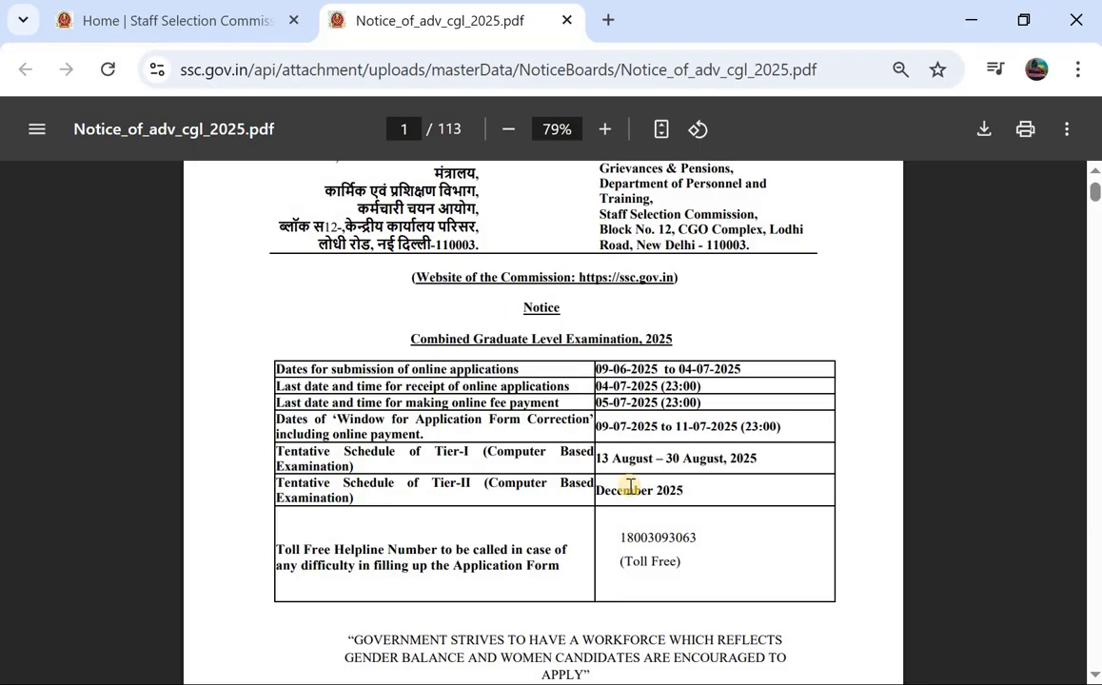
{"action": "scroll", "coordinate": [630, 487], "scroll_direction": "down", "scroll_amount": 1}
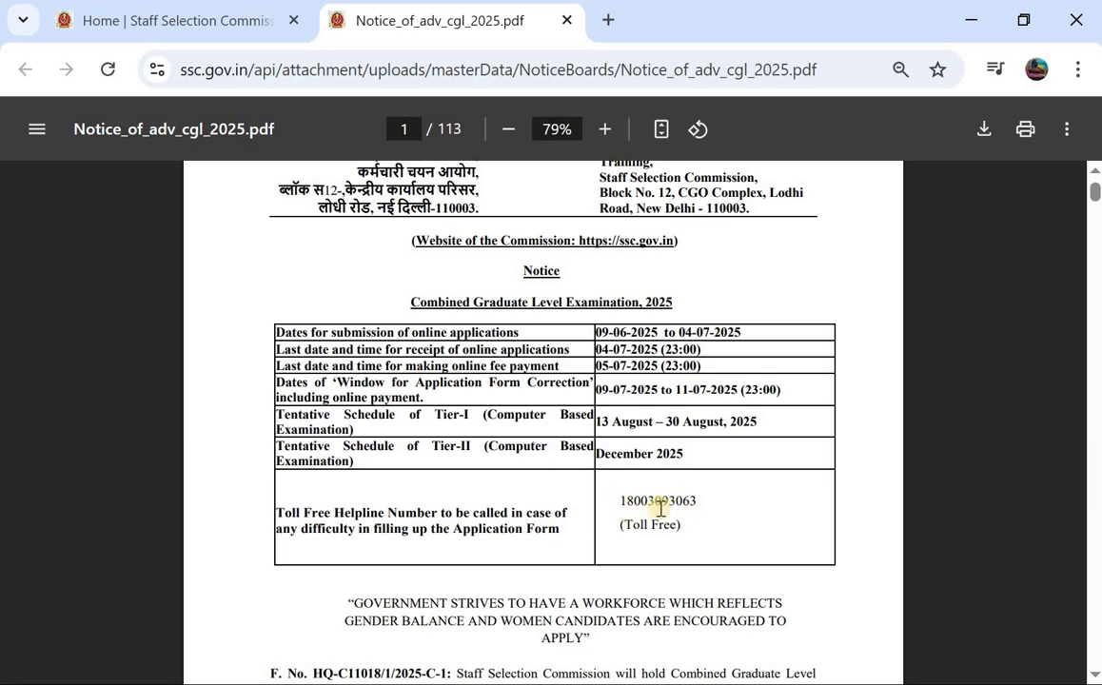
{"action": "scroll", "coordinate": [660, 508], "scroll_direction": "down", "scroll_amount": 5}
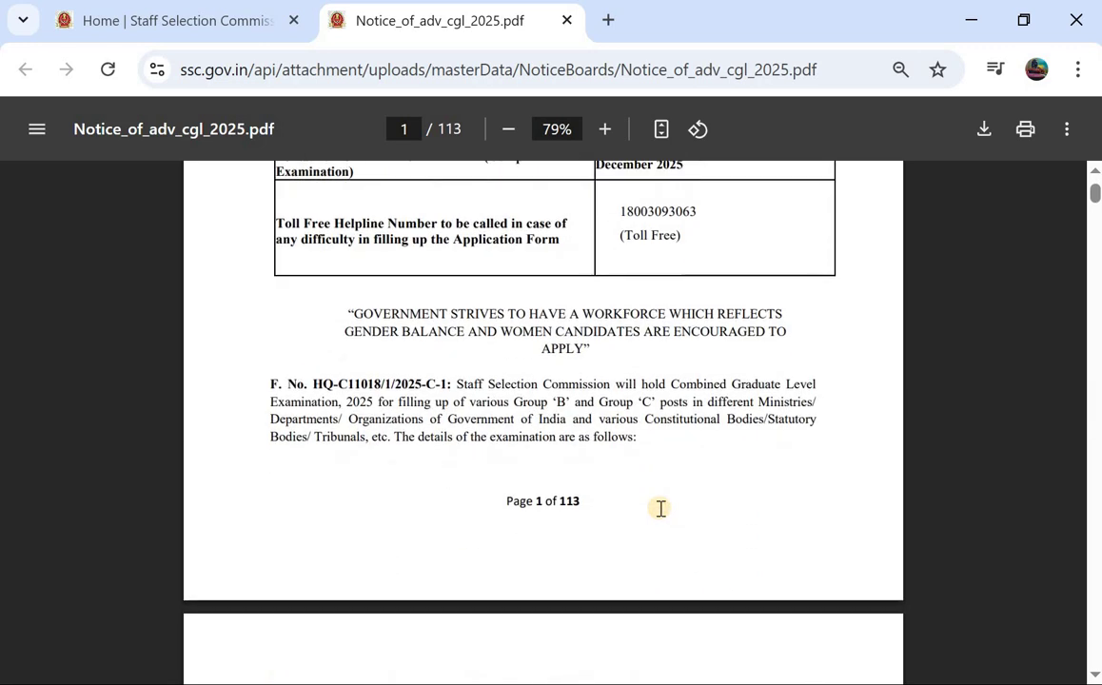
Examine the Details of the Posts table on page 2, checking the Pay Level-7 posts, departments, classifications and age limits
{"action": "scroll", "coordinate": [644, 372], "scroll_direction": "down", "scroll_amount": 5}
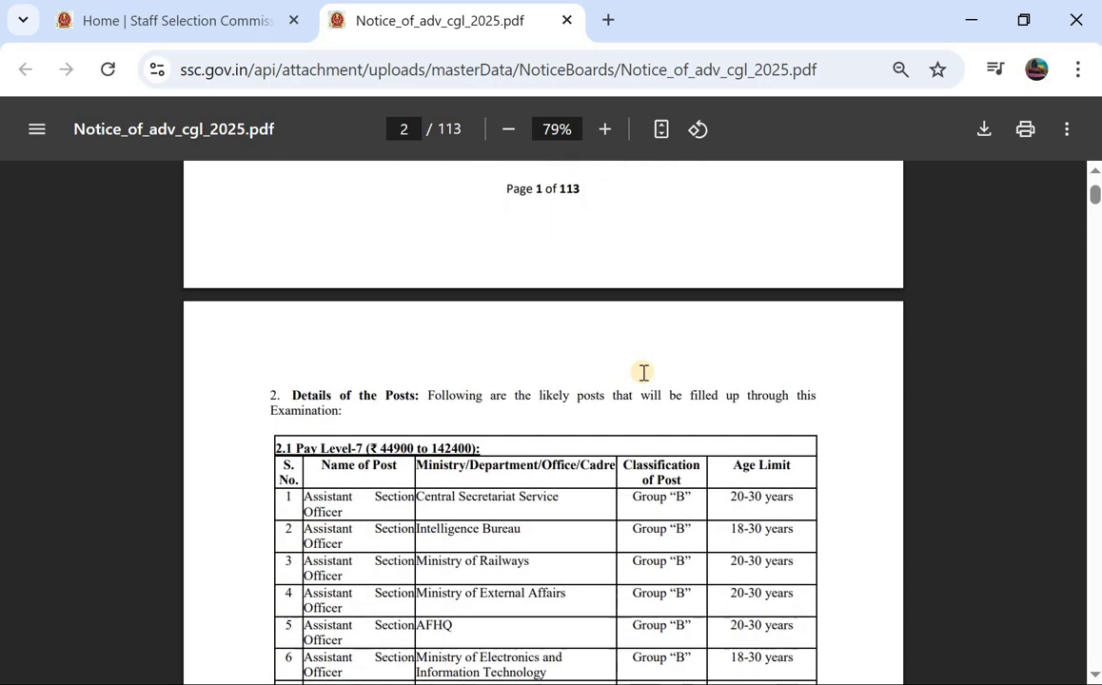
{"action": "scroll", "coordinate": [536, 336], "scroll_direction": "down", "scroll_amount": 1}
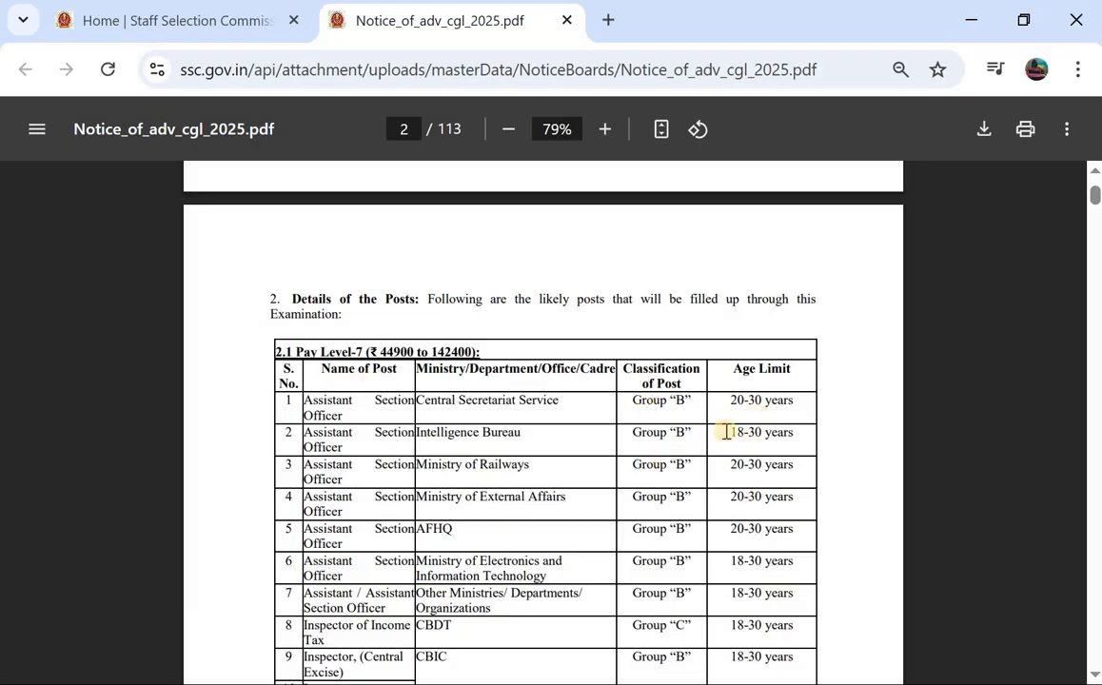
{"action": "scroll", "coordinate": [713, 428], "scroll_direction": "down", "scroll_amount": 2}
{"action": "scroll", "coordinate": [642, 406], "scroll_direction": "down", "scroll_amount": 1}
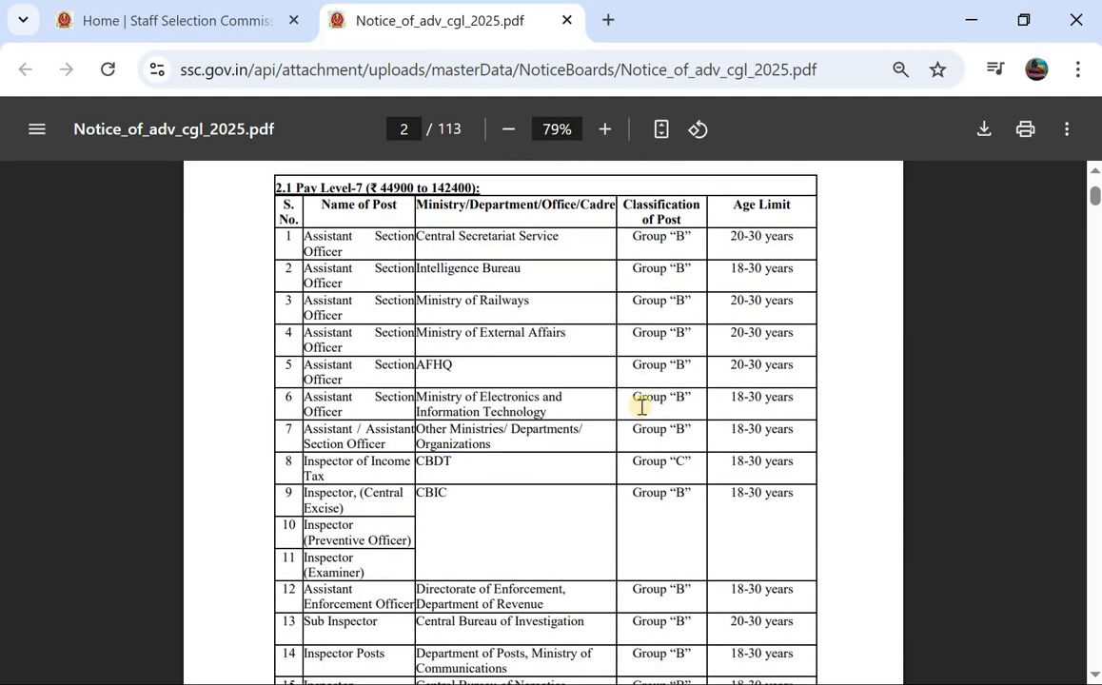
{"action": "scroll", "coordinate": [351, 330], "scroll_direction": "down", "scroll_amount": 2}
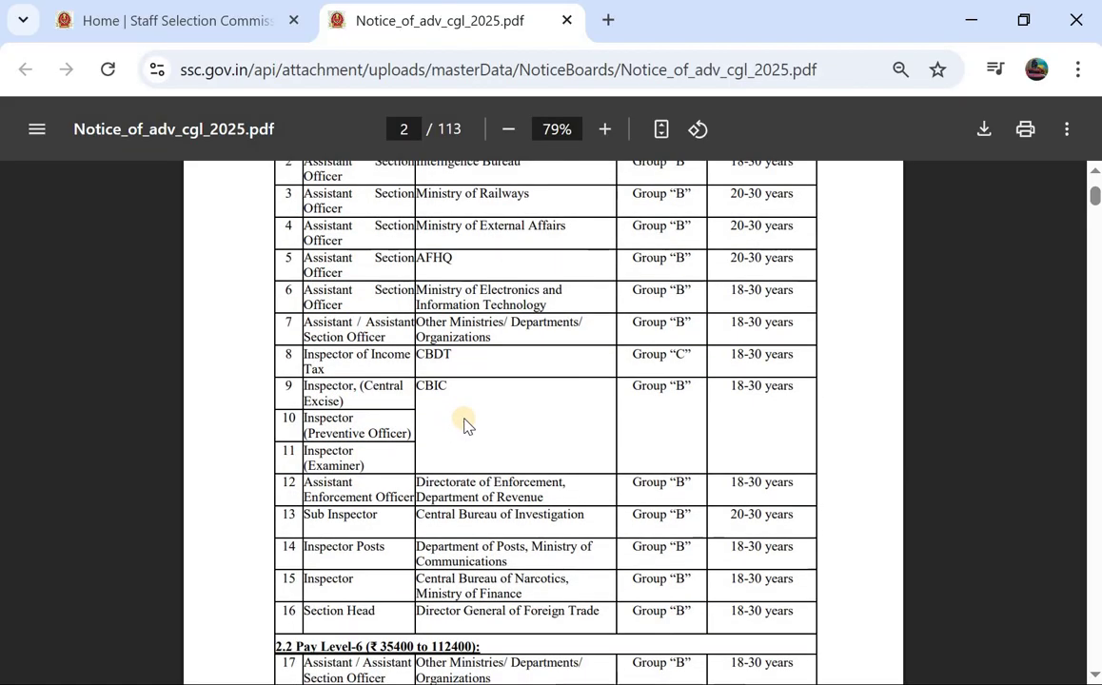
{"action": "scroll", "coordinate": [480, 435], "scroll_direction": "down", "scroll_amount": 4}
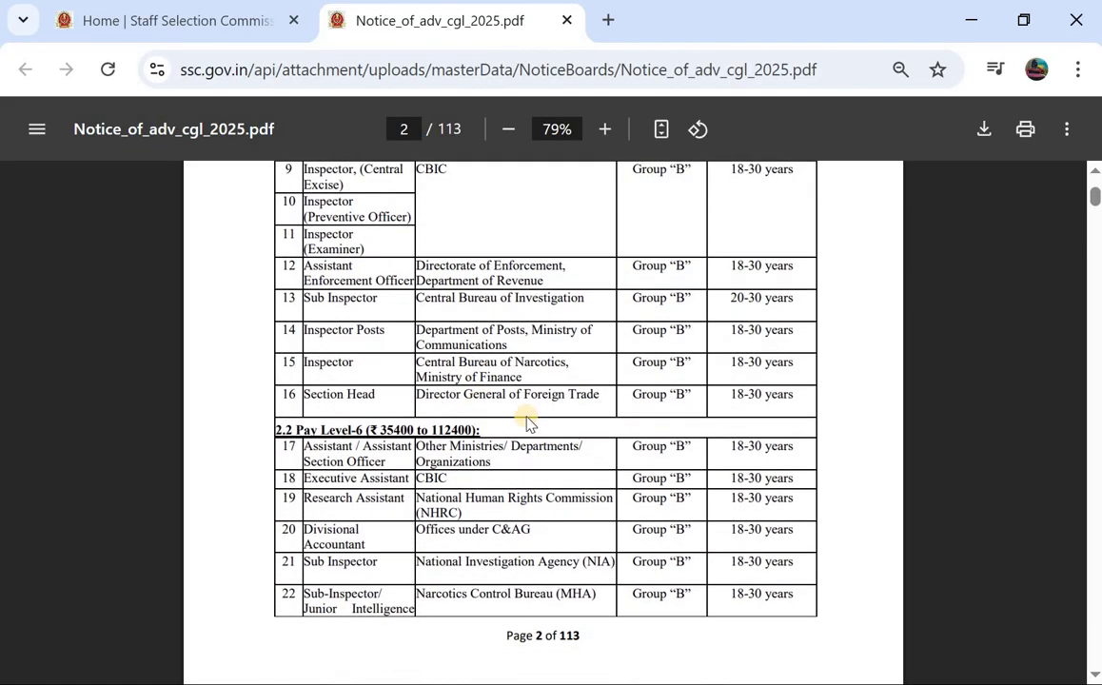
{"action": "scroll", "coordinate": [418, 344], "scroll_direction": "up", "scroll_amount": 10}
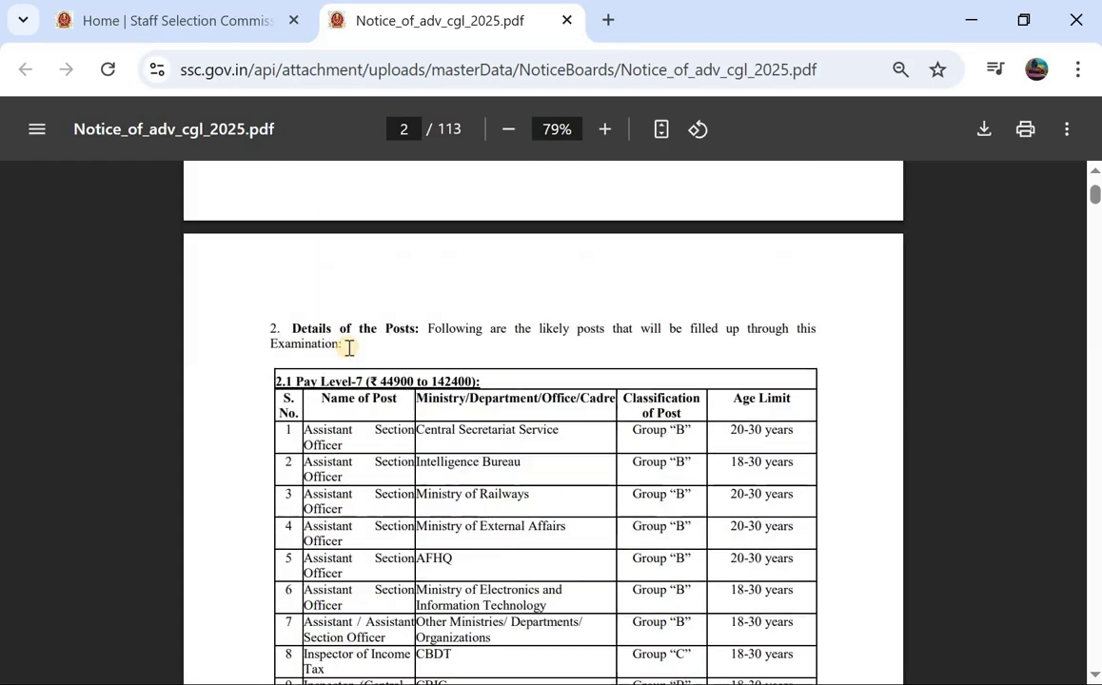
Review the posts listed under Pay Level-6, Pay Level-5 and Pay Level-4 across pages 2 and 3 of the notice
{"action": "scroll", "coordinate": [404, 407], "scroll_direction": "down", "scroll_amount": 9}
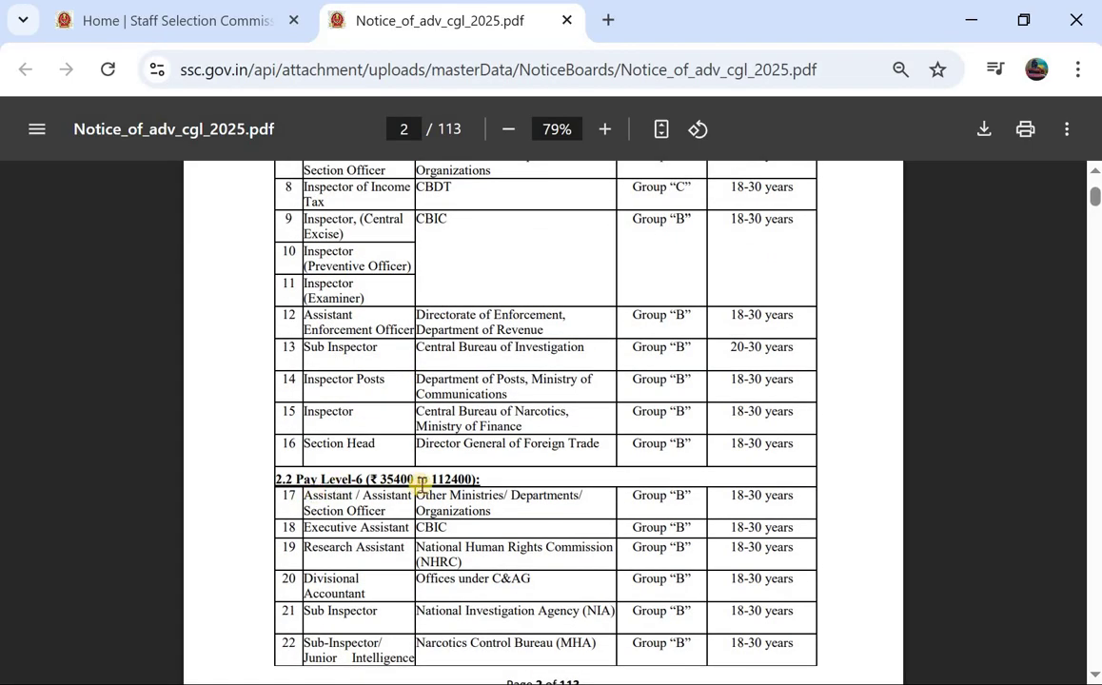
{"action": "scroll", "coordinate": [420, 484], "scroll_direction": "down", "scroll_amount": 10}
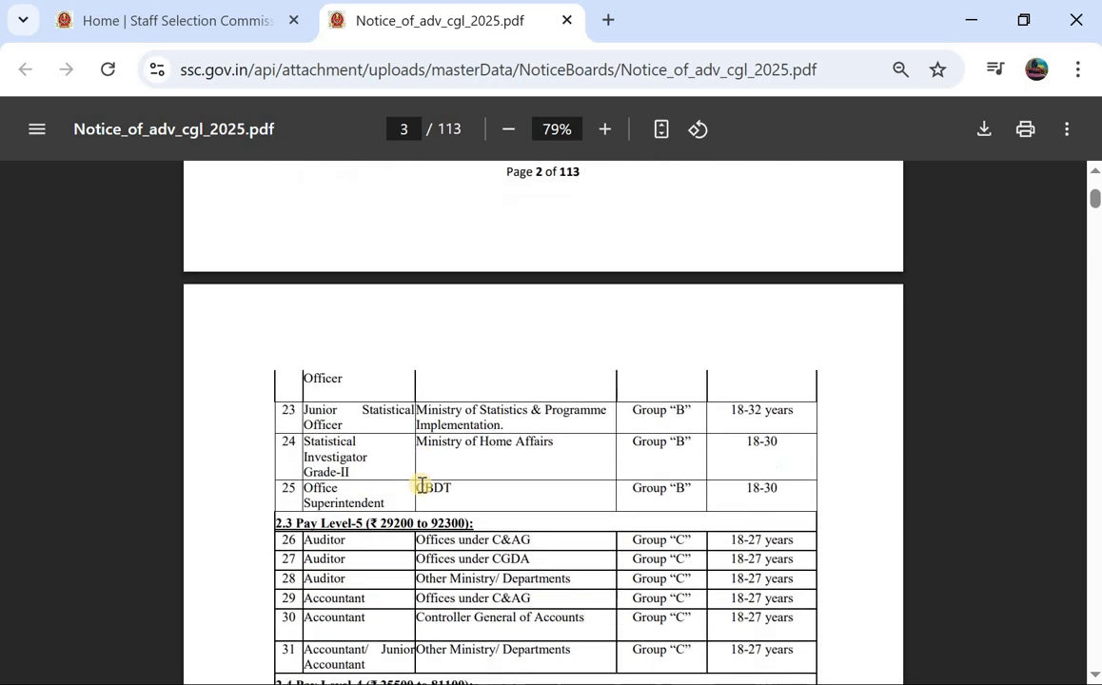
{"action": "scroll", "coordinate": [399, 514], "scroll_direction": "down", "scroll_amount": 3}
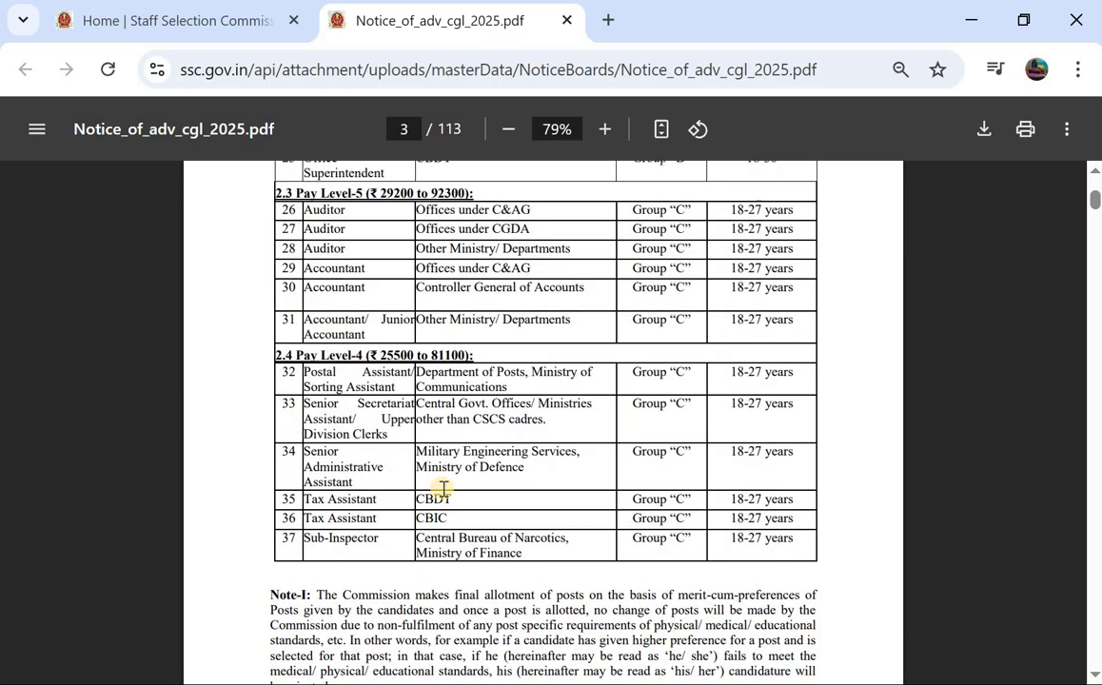
{"action": "scroll", "coordinate": [442, 488], "scroll_direction": "down", "scroll_amount": 3}
{"action": "scroll", "coordinate": [442, 489], "scroll_direction": "up", "scroll_amount": 11}
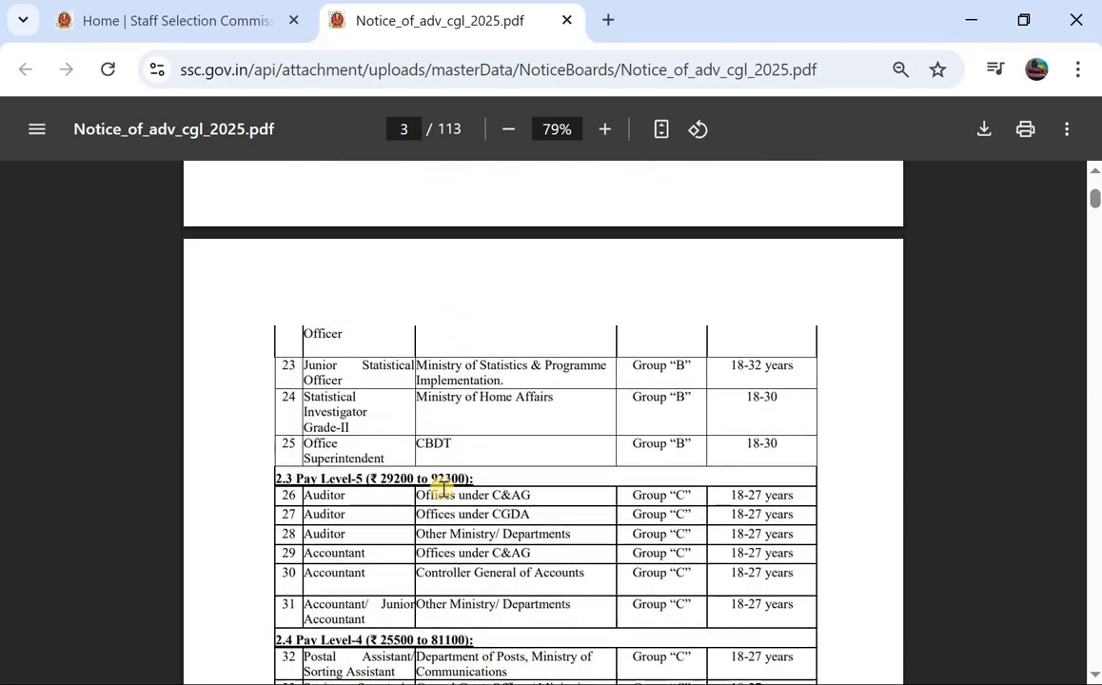
{"action": "scroll", "coordinate": [443, 489], "scroll_direction": "down", "scroll_amount": 3}
{"action": "scroll", "coordinate": [418, 407], "scroll_direction": "down", "scroll_amount": 1}
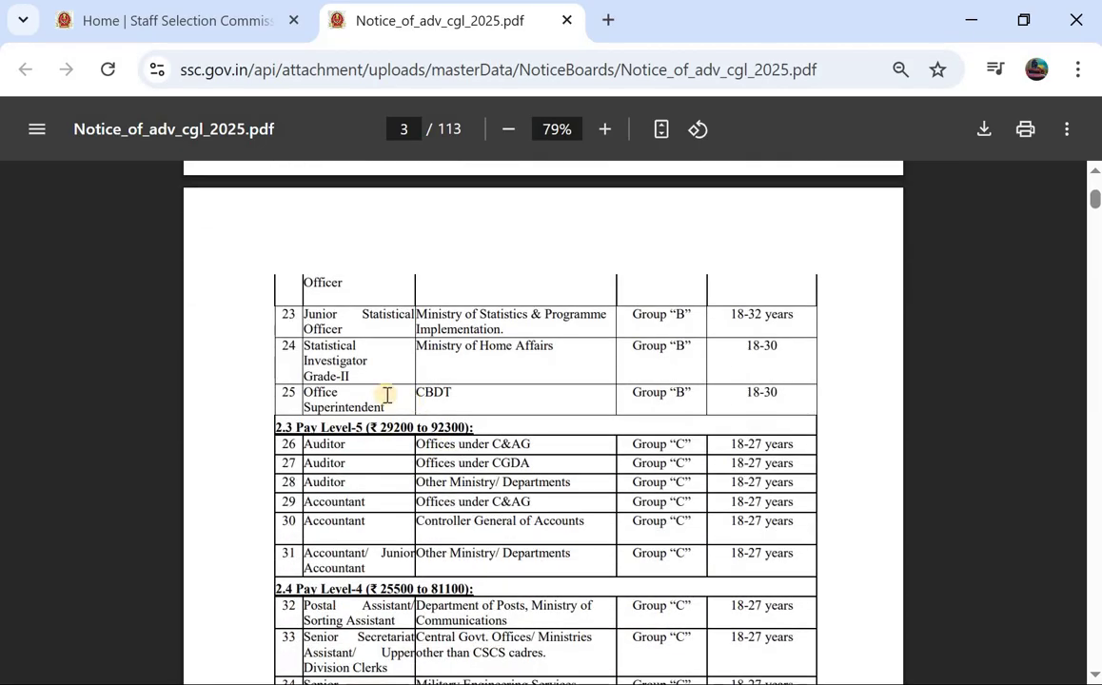
{"action": "scroll", "coordinate": [442, 376], "scroll_direction": "up", "scroll_amount": 9}
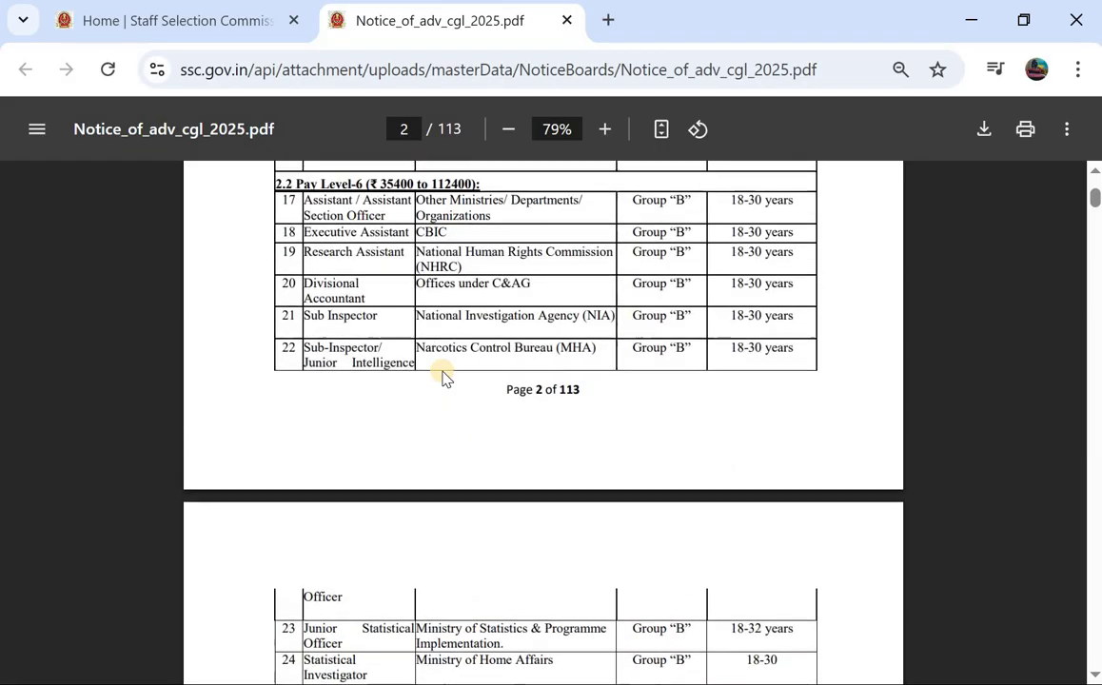
{"action": "scroll", "coordinate": [443, 376], "scroll_direction": "up", "scroll_amount": 2}
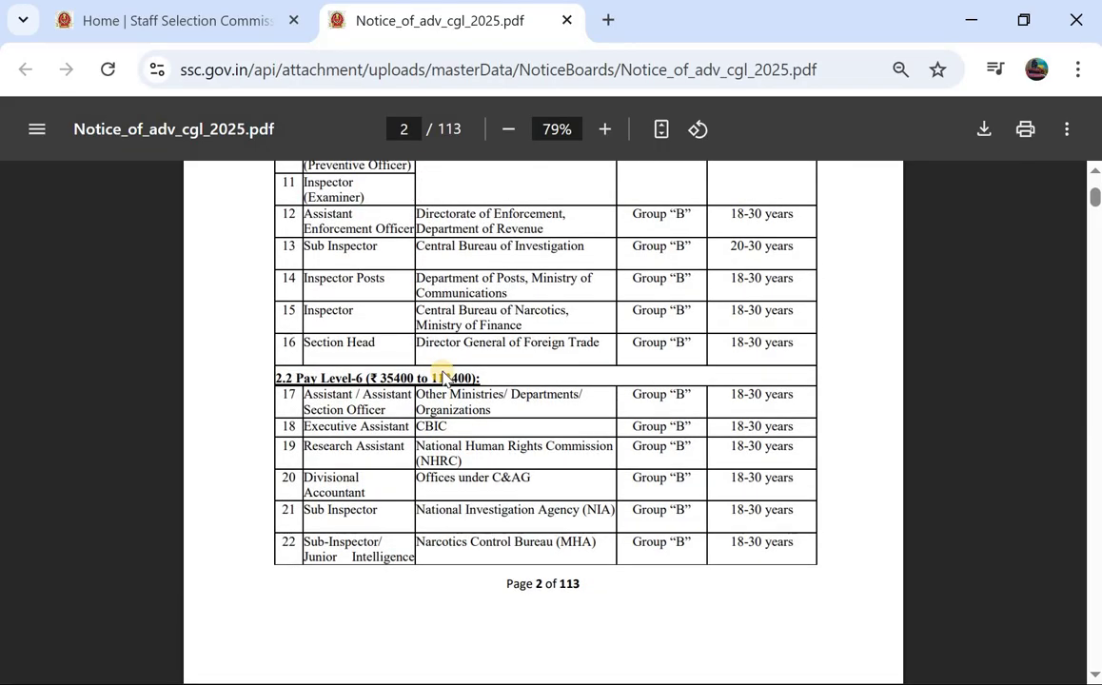
{"action": "scroll", "coordinate": [443, 375], "scroll_direction": "up", "scroll_amount": 4}
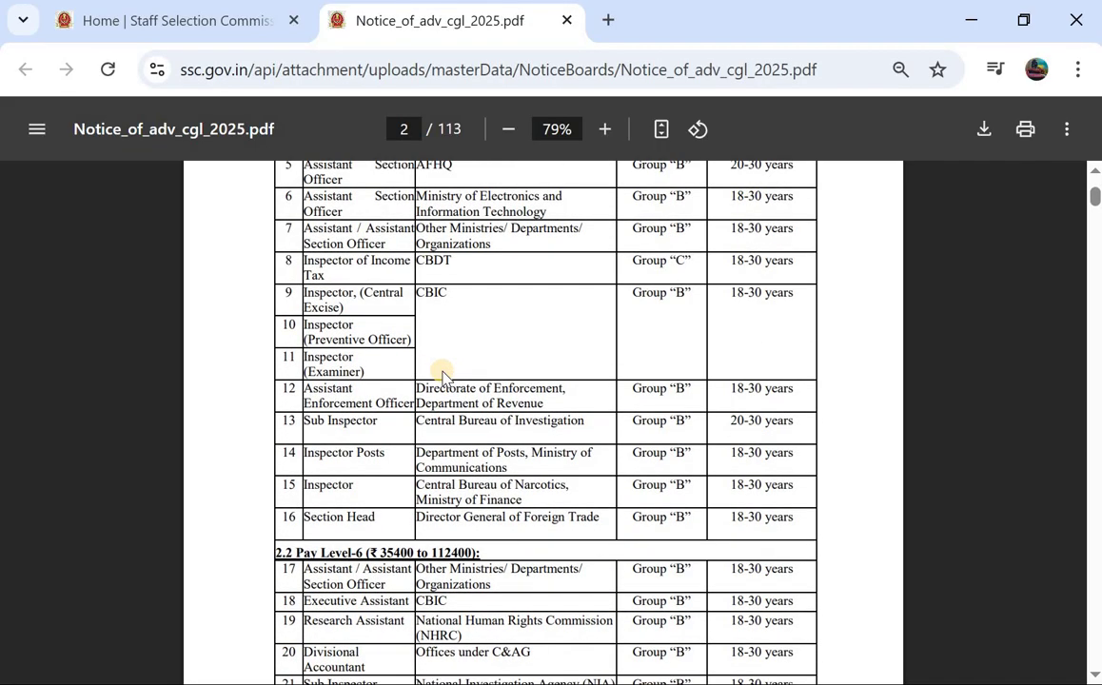
Read through the notes on post allotment, the Vacancies and Reservation section, and the Nationality/Citizenship requirements
{"action": "scroll", "coordinate": [442, 376], "scroll_direction": "down", "scroll_amount": 20}
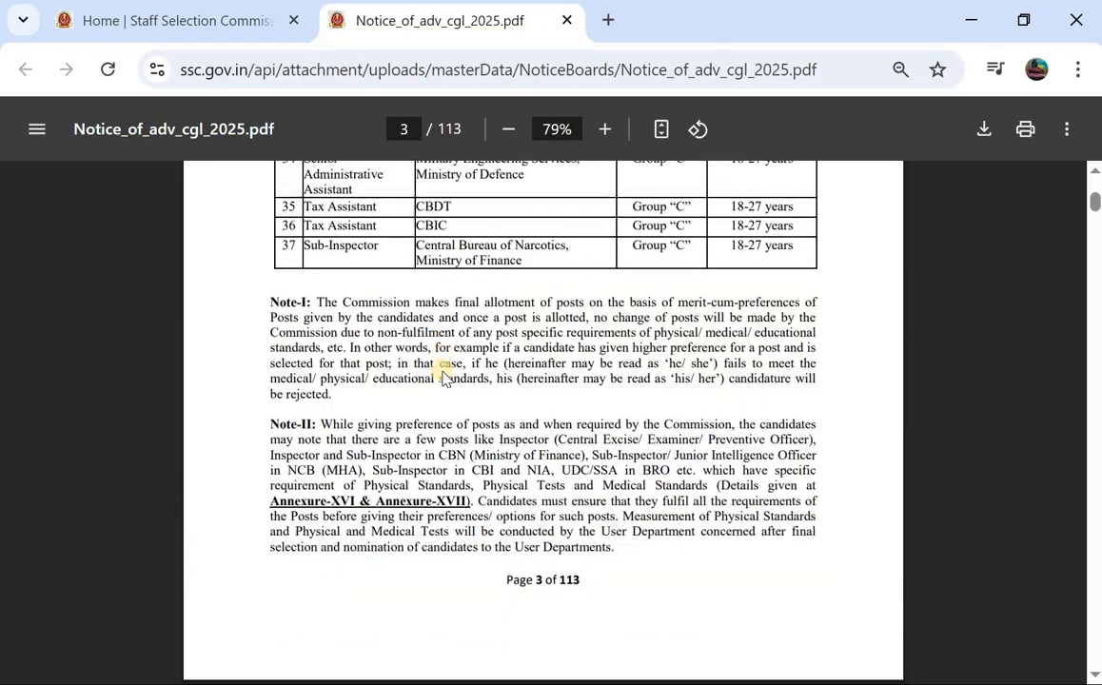
{"action": "scroll", "coordinate": [443, 375], "scroll_direction": "down", "scroll_amount": 20}
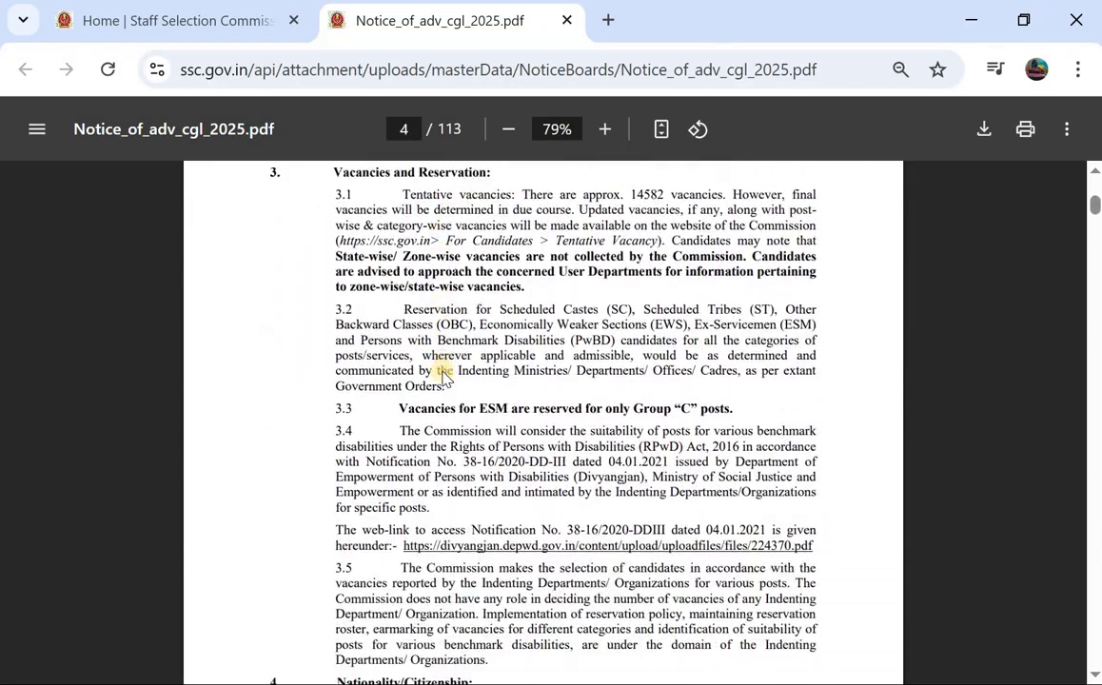
{"action": "scroll", "coordinate": [442, 376], "scroll_direction": "down", "scroll_amount": 10}
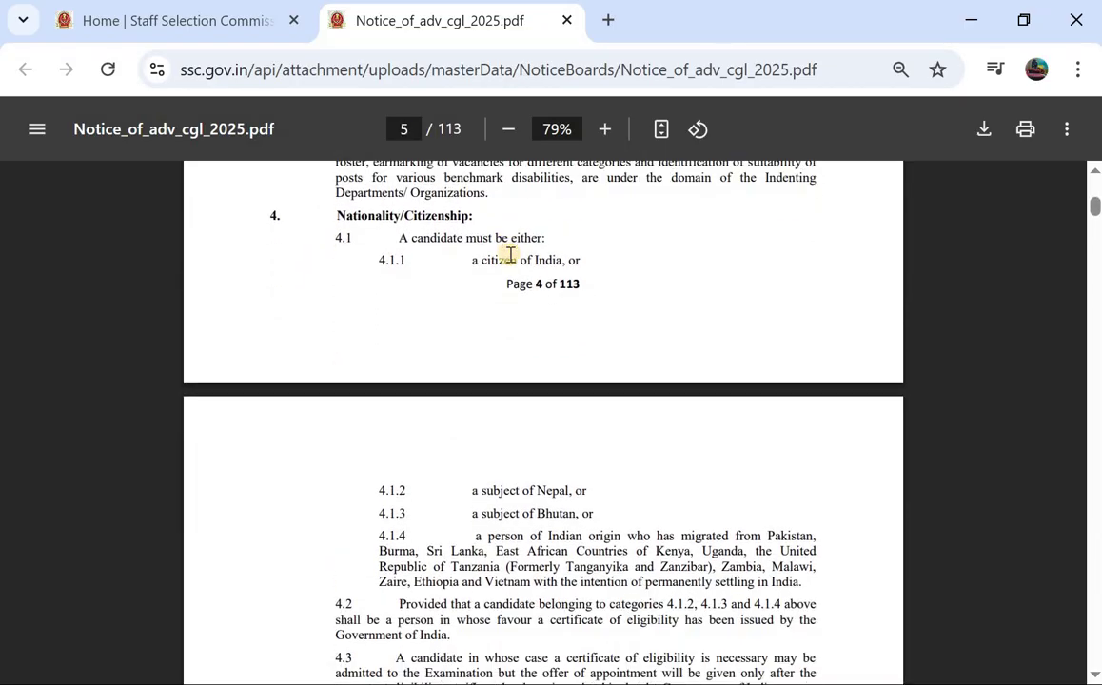
{"action": "scroll", "coordinate": [510, 255], "scroll_direction": "down", "scroll_amount": 4}
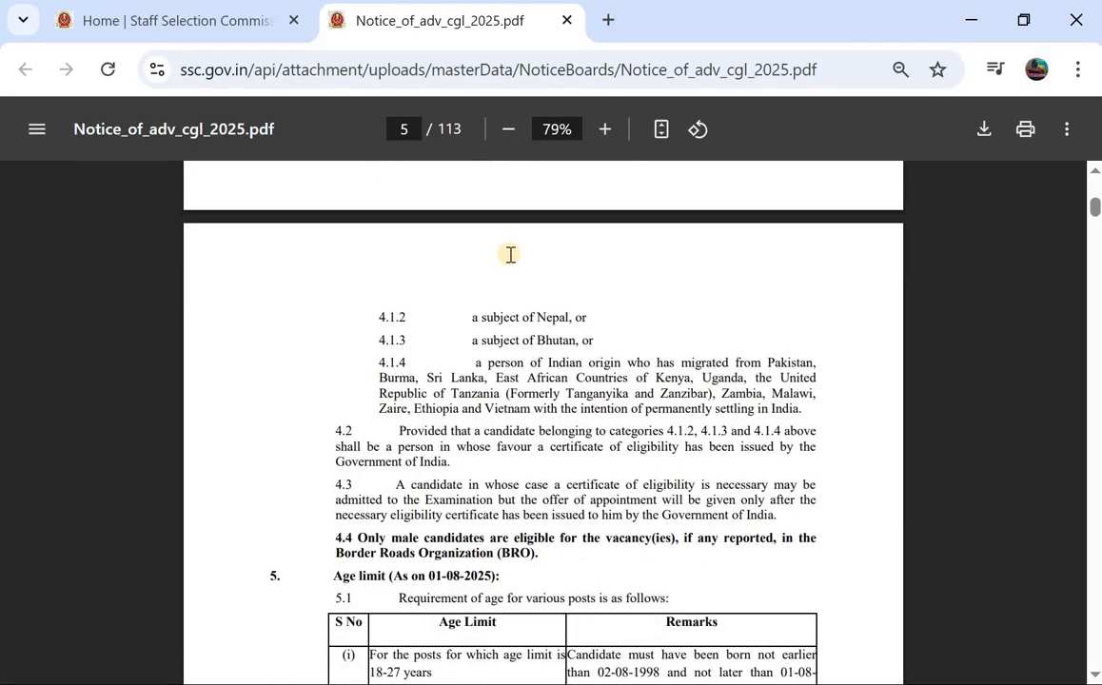
Examine the age limit table in section 5.1 and the category-wise age relaxation table in section 5.2 of the notice
{"action": "scroll", "coordinate": [510, 255], "scroll_direction": "down", "scroll_amount": 5}
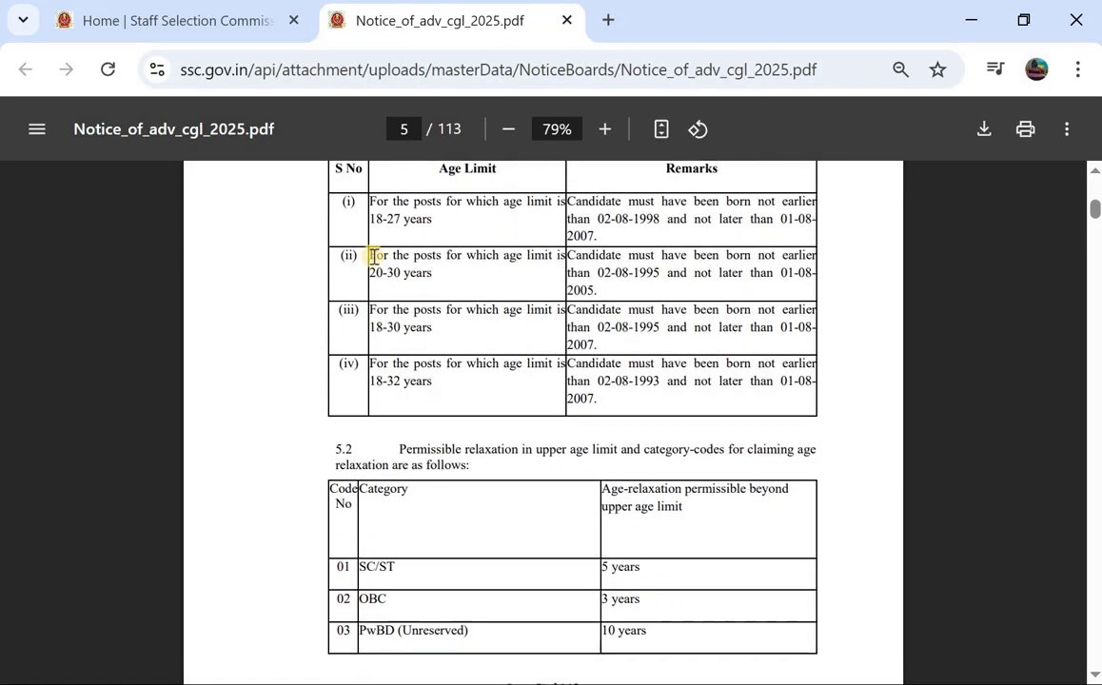
{"action": "scroll", "coordinate": [457, 282], "scroll_direction": "down", "scroll_amount": 5}
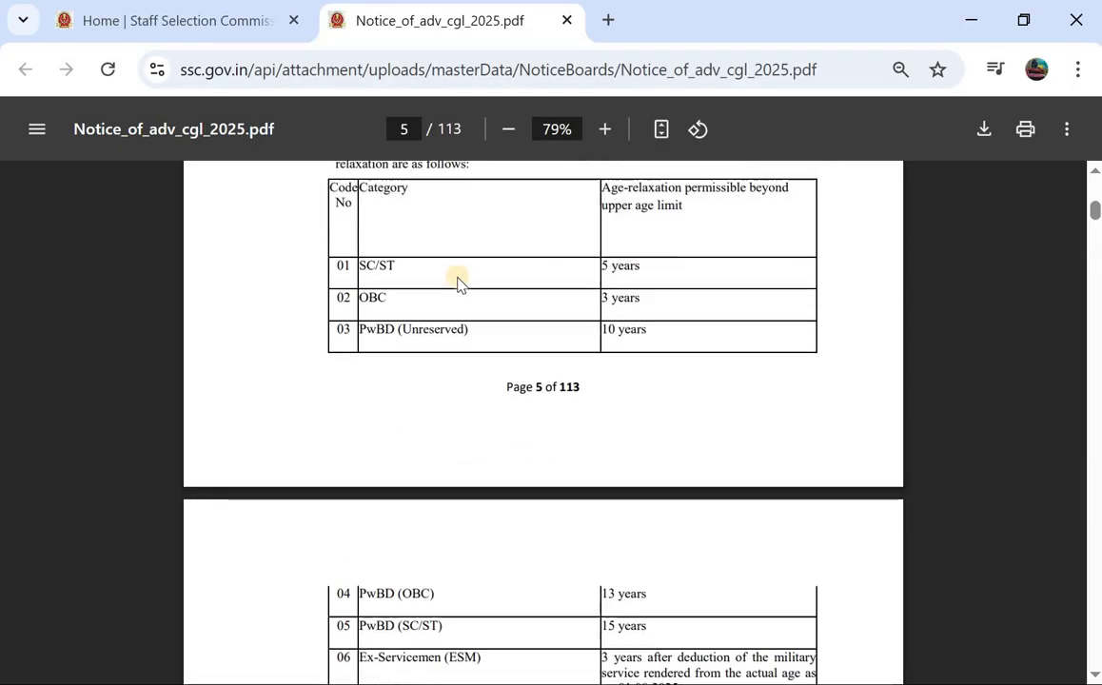
{"action": "scroll", "coordinate": [458, 282], "scroll_direction": "up", "scroll_amount": 5}
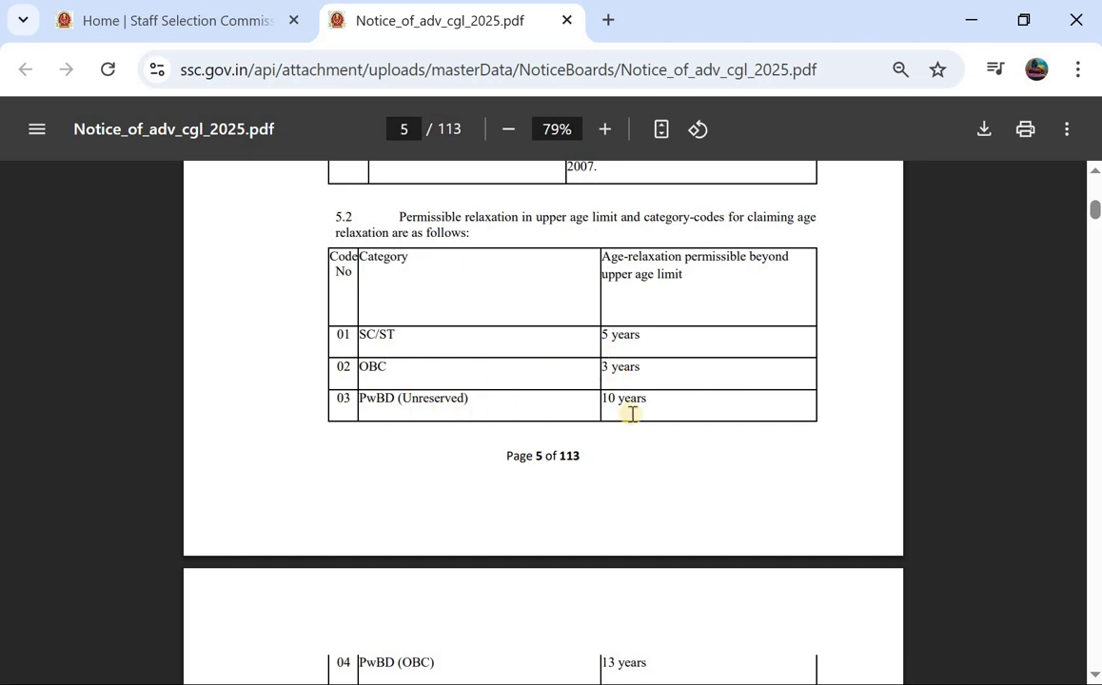
{"action": "scroll", "coordinate": [631, 414], "scroll_direction": "down", "scroll_amount": 5}
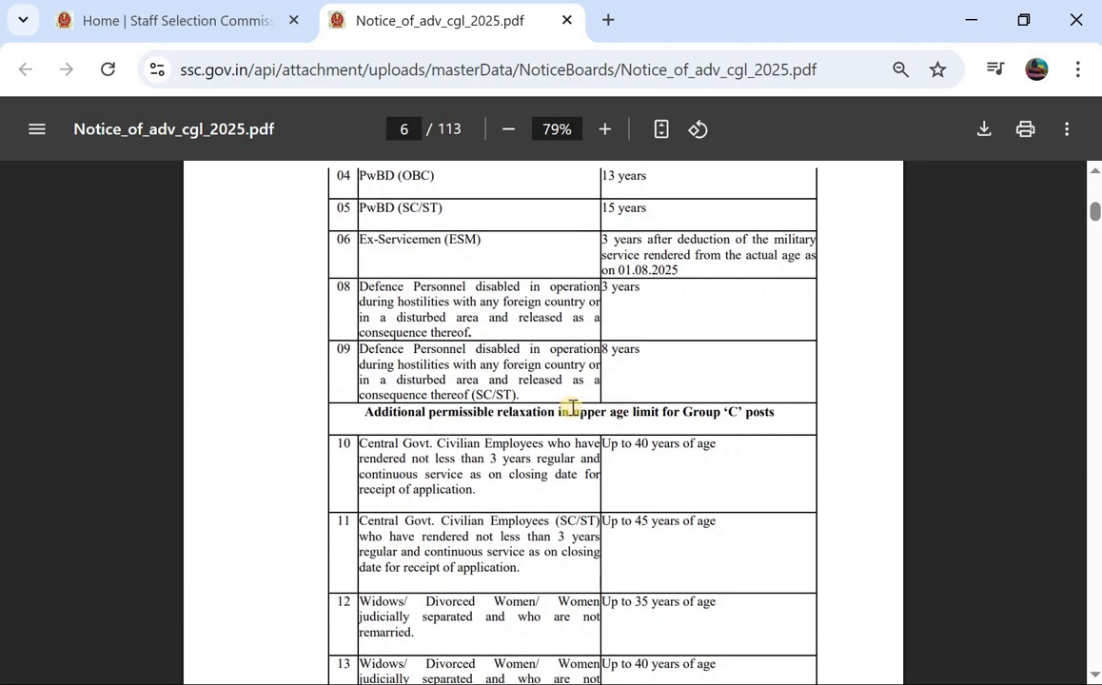
Skim the ex-servicemen provisions and the Process of Certification and Format of Certificates section on pages 6 to 9
{"action": "scroll", "coordinate": [594, 416], "scroll_direction": "down", "scroll_amount": 10}
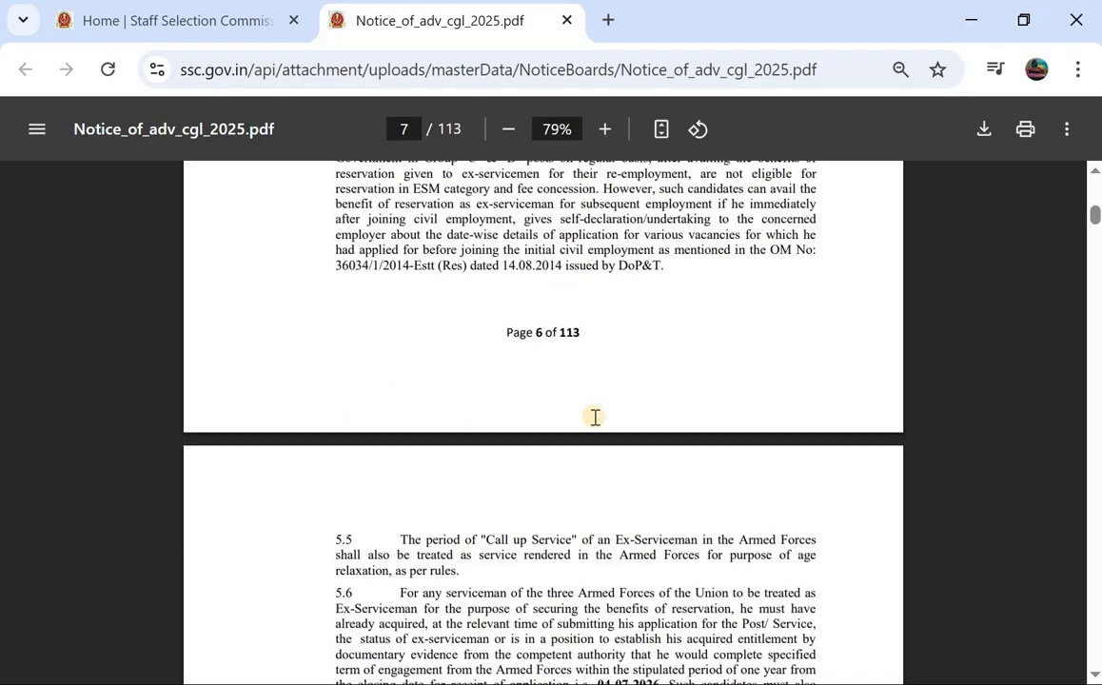
{"action": "scroll", "coordinate": [593, 416], "scroll_direction": "down", "scroll_amount": 10}
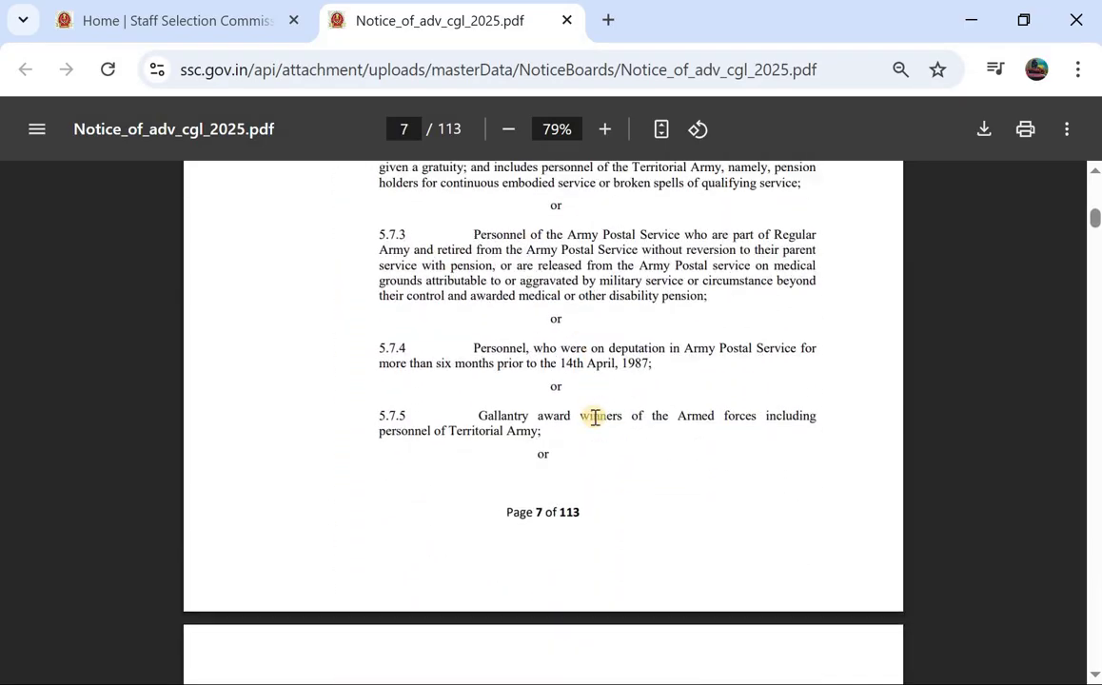
{"action": "scroll", "coordinate": [594, 416], "scroll_direction": "down", "scroll_amount": 10}
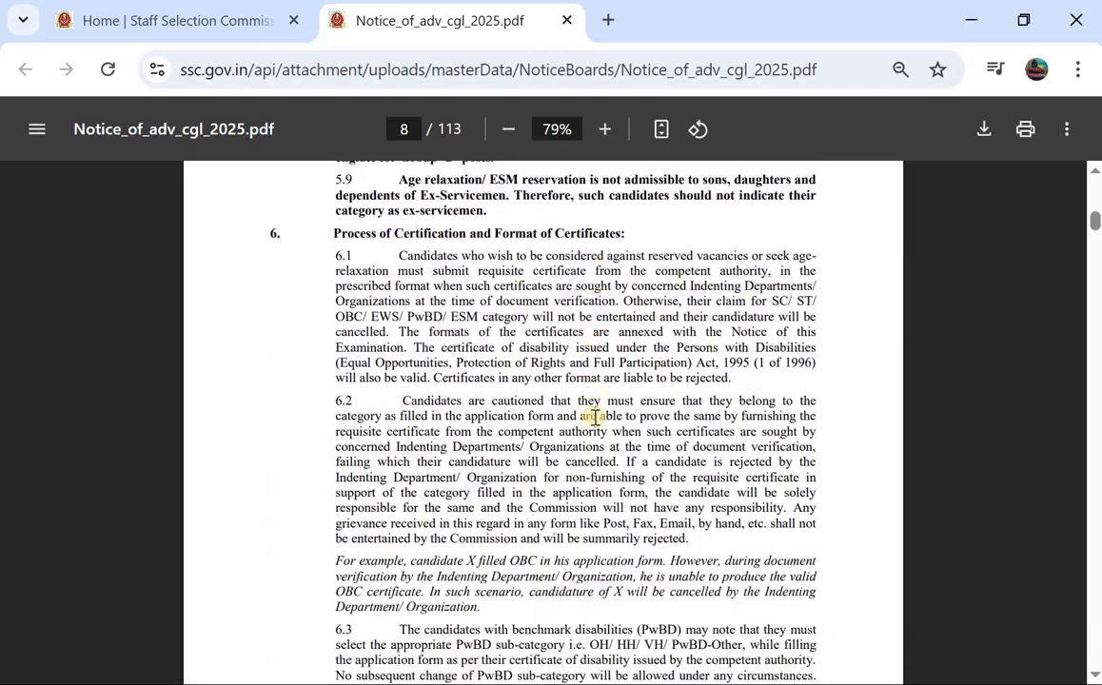
{"action": "scroll", "coordinate": [593, 417], "scroll_direction": "down", "scroll_amount": 10}
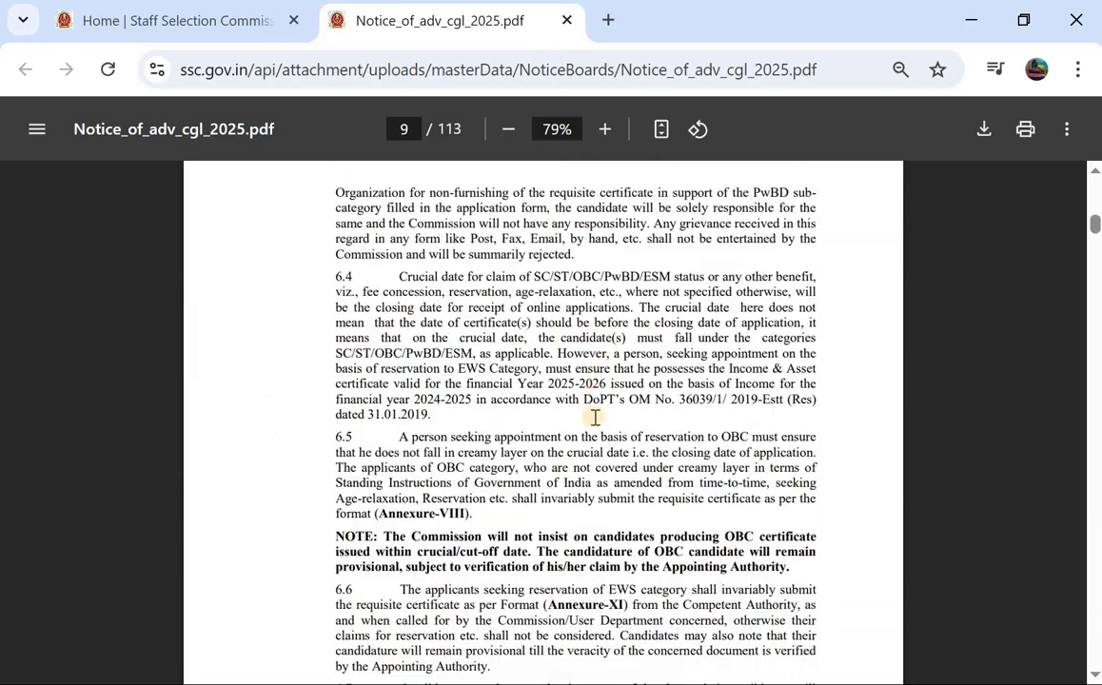
Switch back to the Staff Selection Commission home page and look over its Notice Board, Quick Links and SSC Calendar
{"action": "key", "text": "ctrl+shift+Tab"}
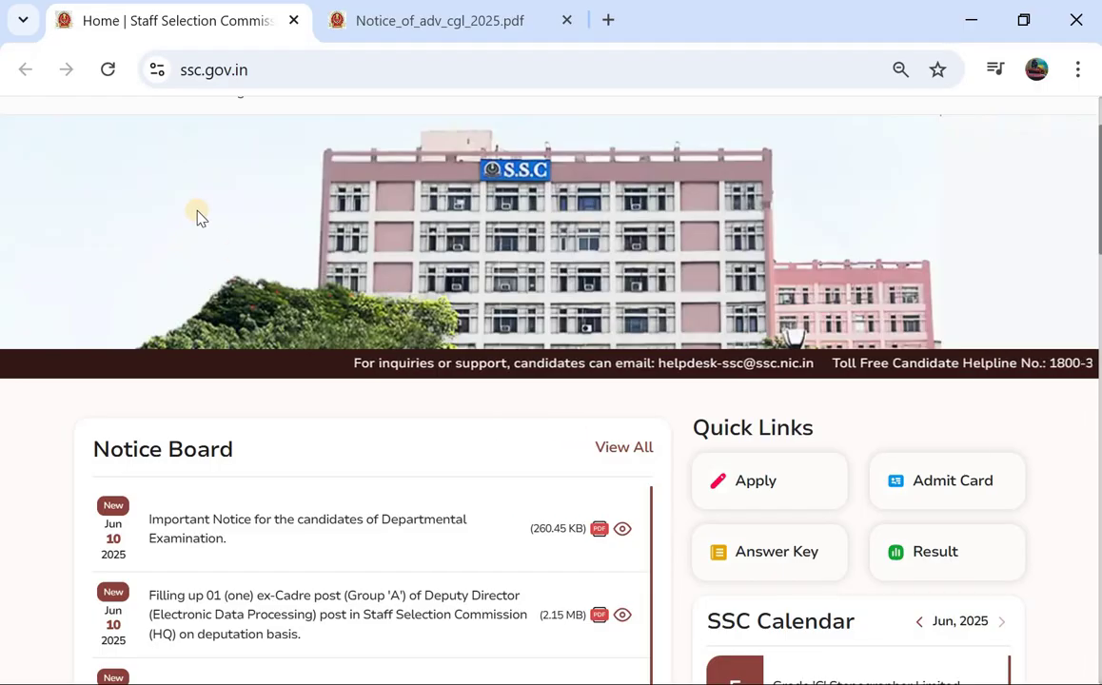
{"action": "scroll", "coordinate": [211, 228], "scroll_direction": "down", "scroll_amount": 2}
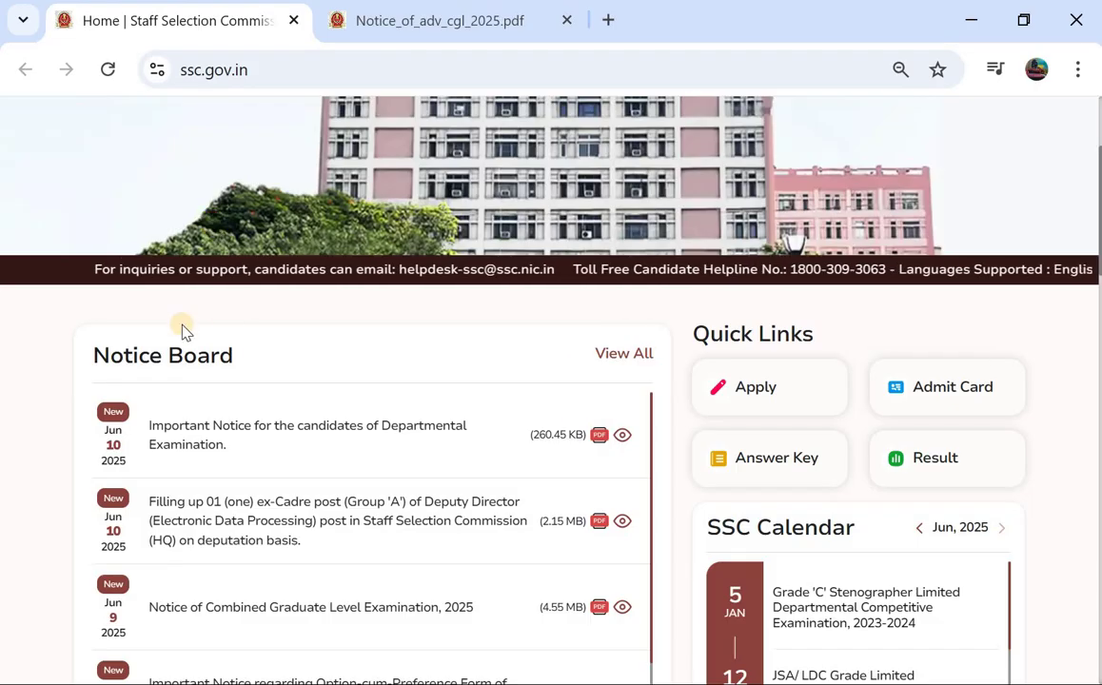
{"action": "scroll", "coordinate": [242, 321], "scroll_direction": "down", "scroll_amount": 1}
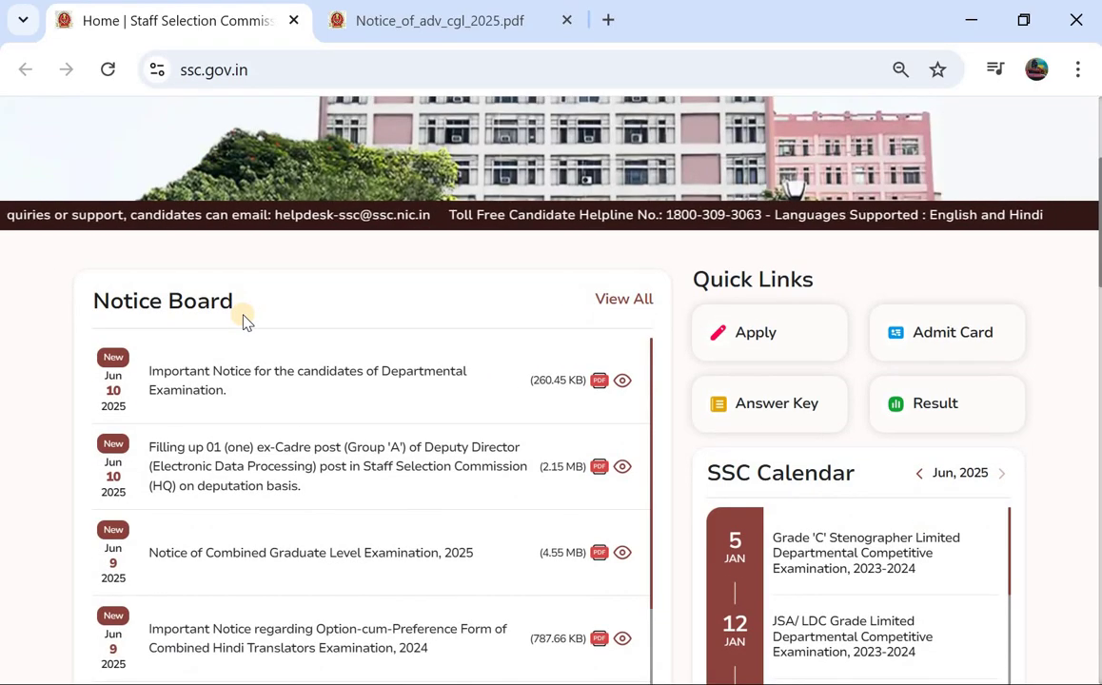
{"action": "scroll", "coordinate": [242, 321], "scroll_direction": "down", "scroll_amount": 2}
{"action": "scroll", "coordinate": [242, 317], "scroll_direction": "down", "scroll_amount": 1}
{"action": "scroll", "coordinate": [241, 323], "scroll_direction": "up", "scroll_amount": 1}
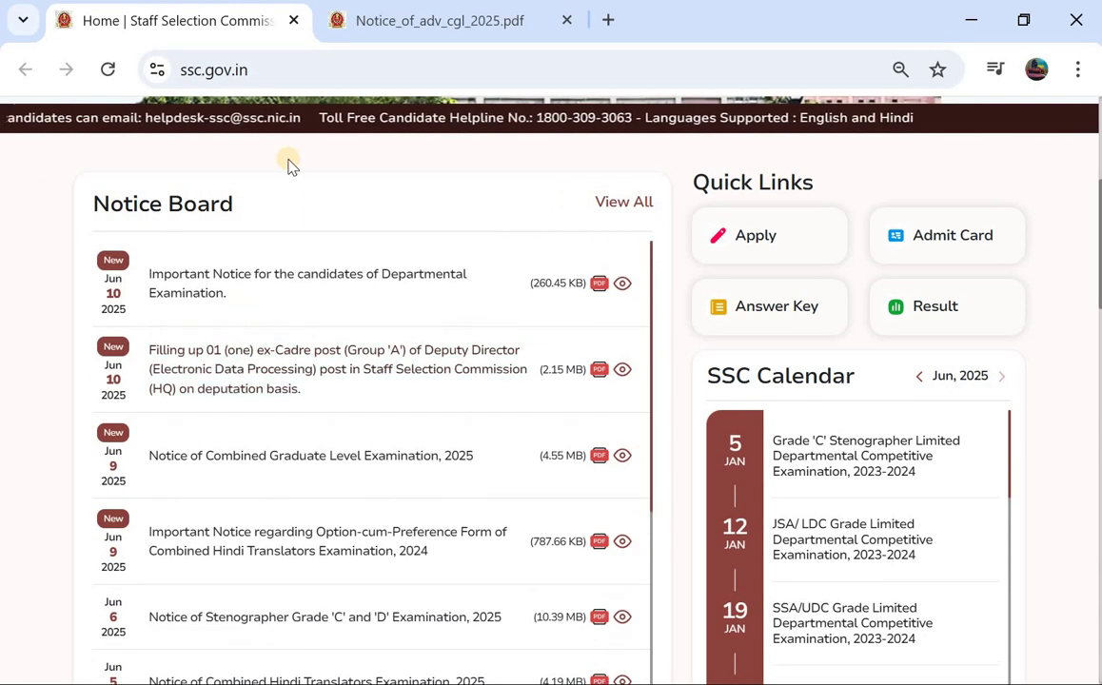
{"action": "scroll", "coordinate": [288, 165], "scroll_direction": "up", "scroll_amount": 1}
{"action": "scroll", "coordinate": [288, 165], "scroll_direction": "up", "scroll_amount": 4}
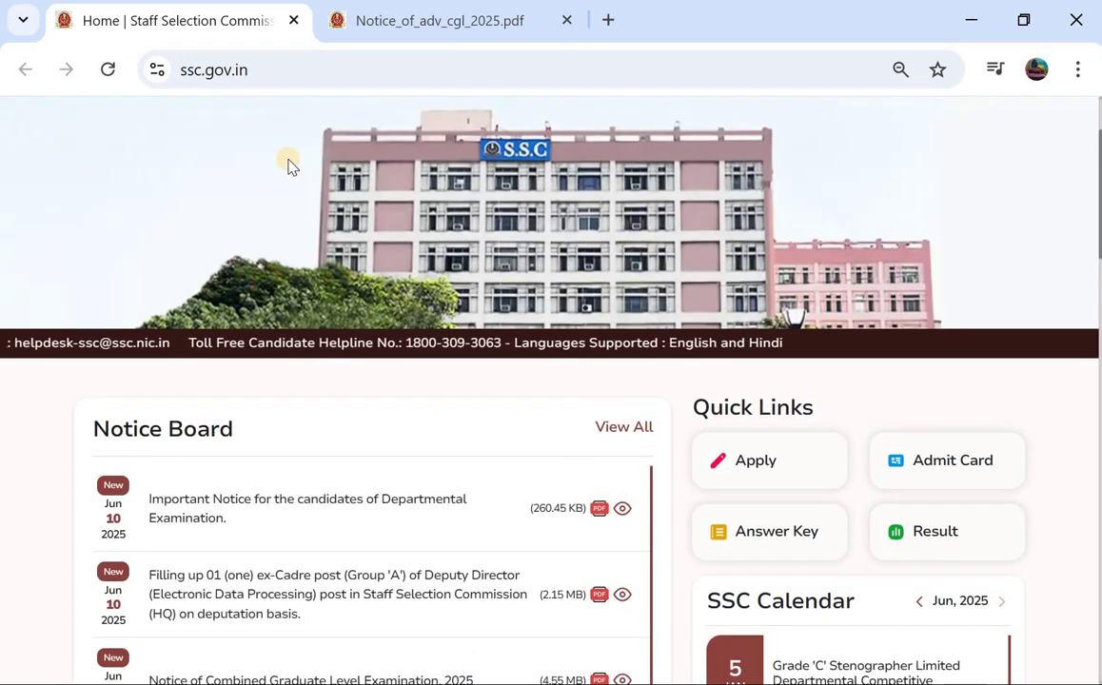
{"action": "scroll", "coordinate": [215, 217], "scroll_direction": "down", "scroll_amount": 2}
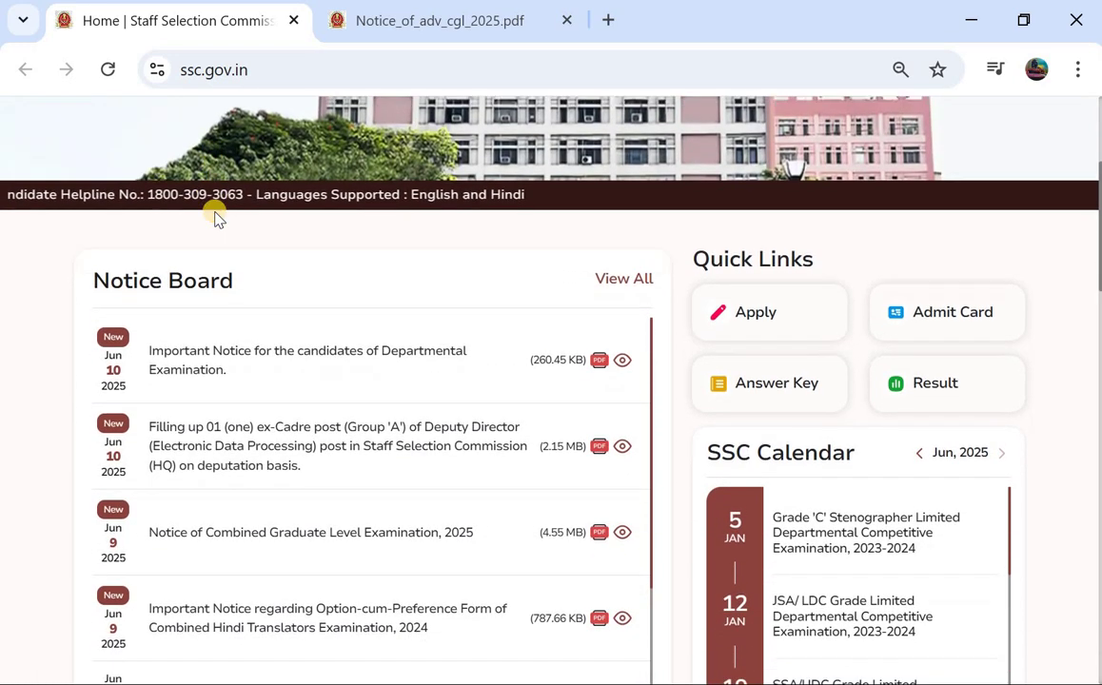
{"action": "scroll", "coordinate": [215, 217], "scroll_direction": "down", "scroll_amount": 1}
{"action": "scroll", "coordinate": [215, 217], "scroll_direction": "down", "scroll_amount": 1}
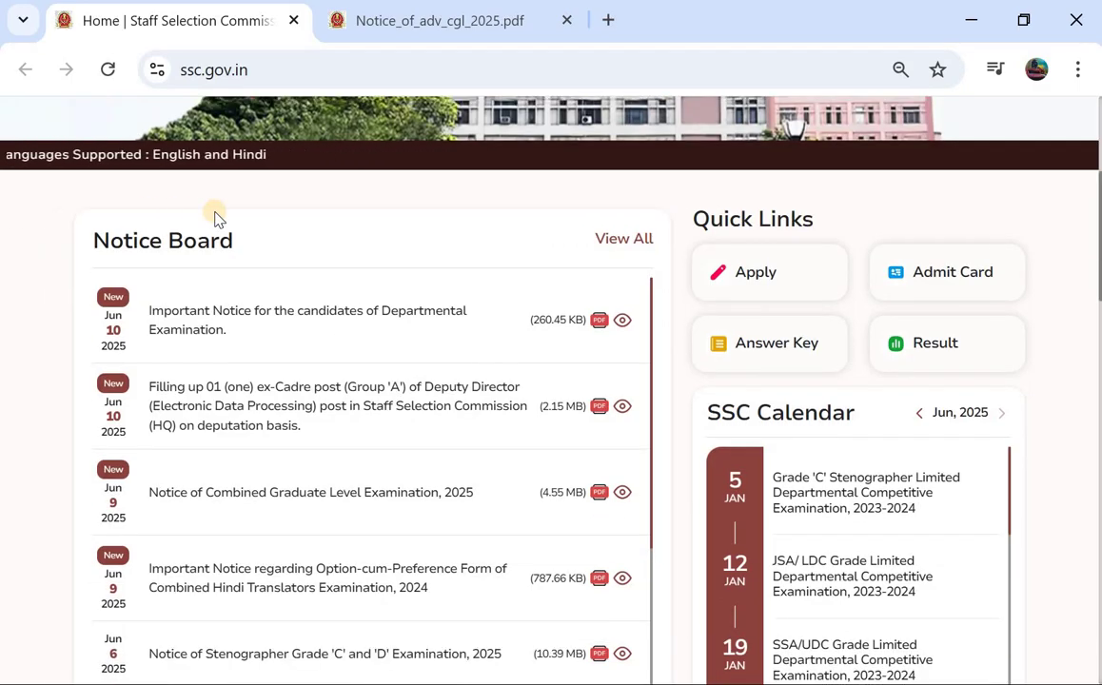
{"action": "scroll", "coordinate": [217, 211], "scroll_direction": "down", "scroll_amount": 1}
{"action": "scroll", "coordinate": [462, 191], "scroll_direction": "up", "scroll_amount": 2}
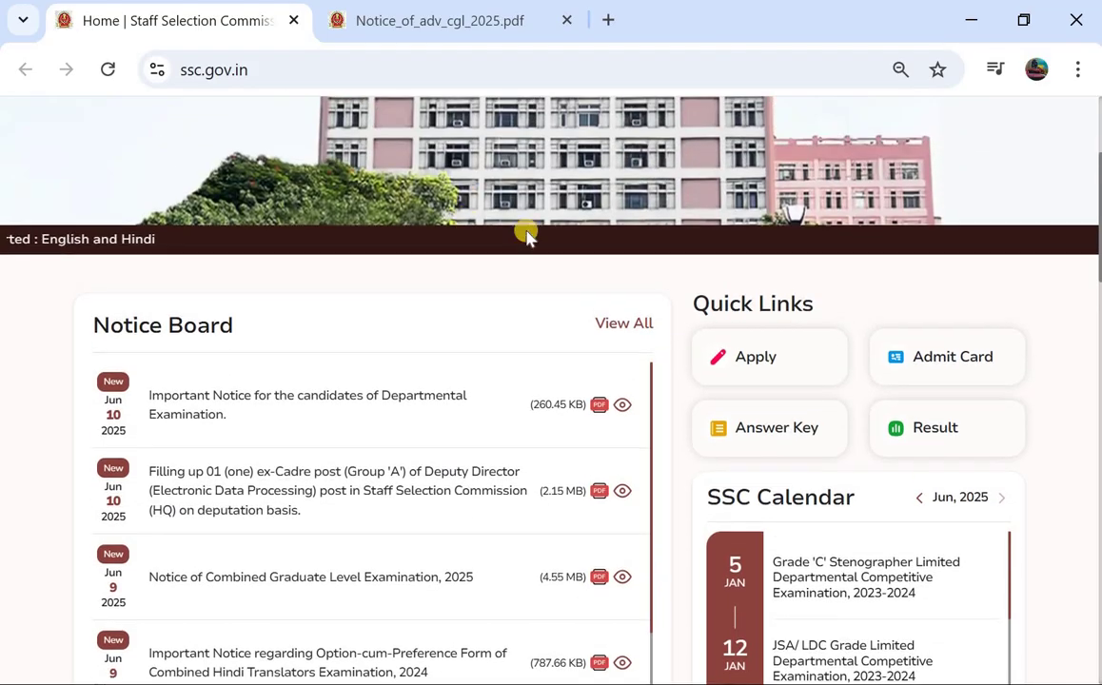
{"action": "scroll", "coordinate": [488, 291], "scroll_direction": "down", "scroll_amount": 1}
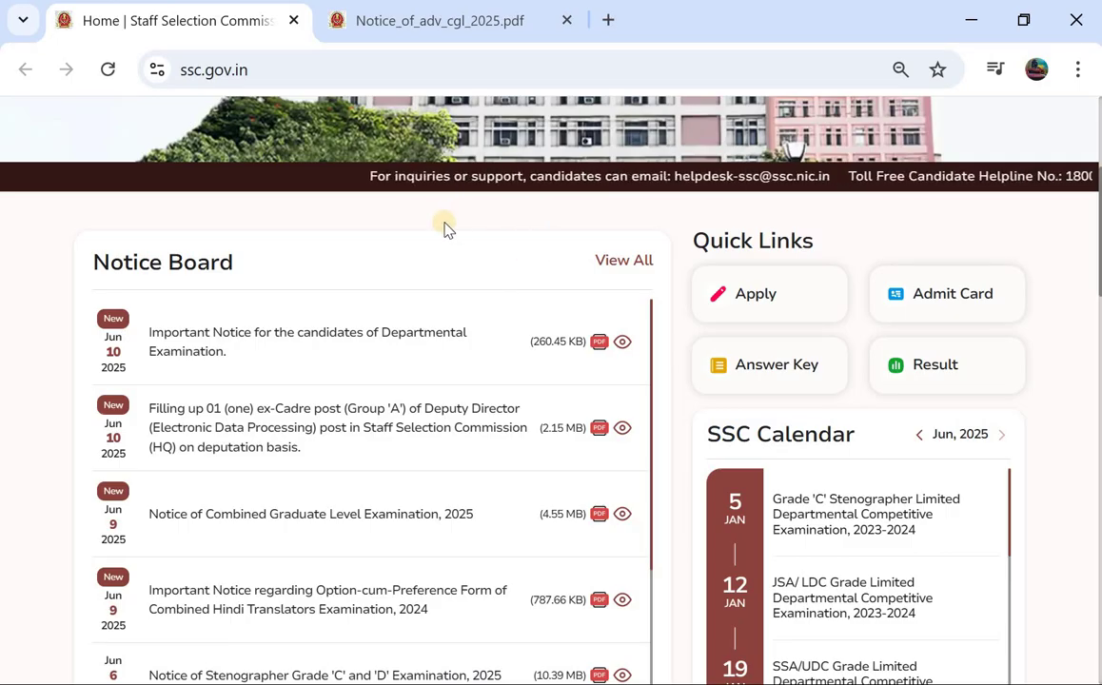
Open the candidate login form and sign in with the saved registration number and password, completing the captcha
{"action": "scroll", "coordinate": [448, 229], "scroll_direction": "up", "scroll_amount": 3}
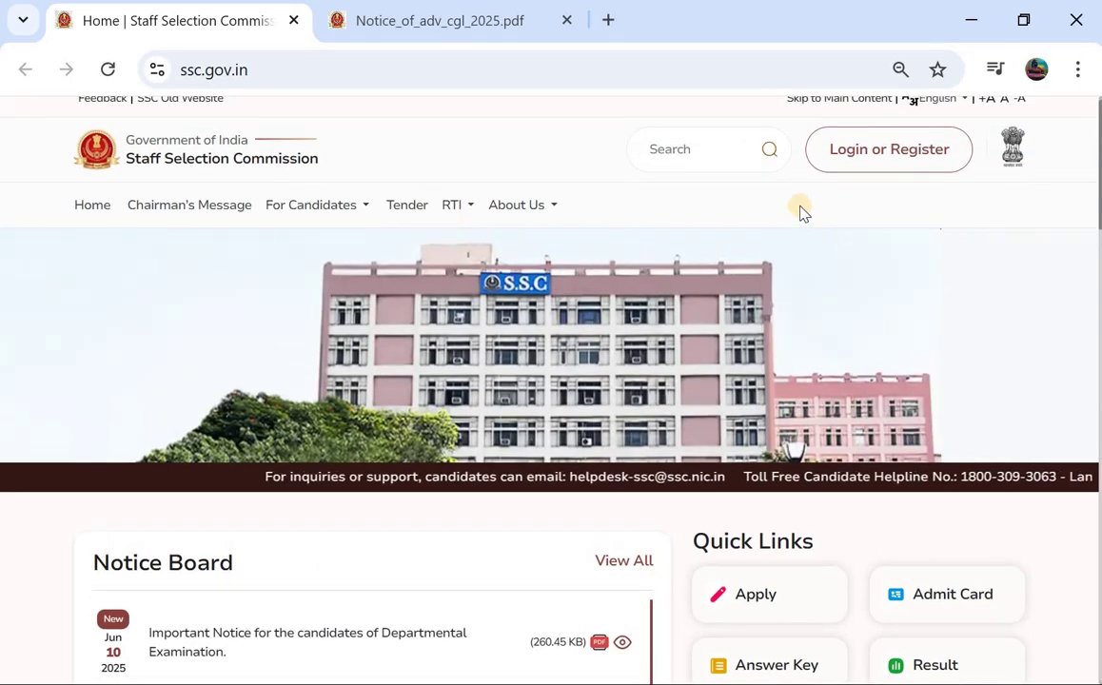
{"action": "left_click", "coordinate": [887, 152]}
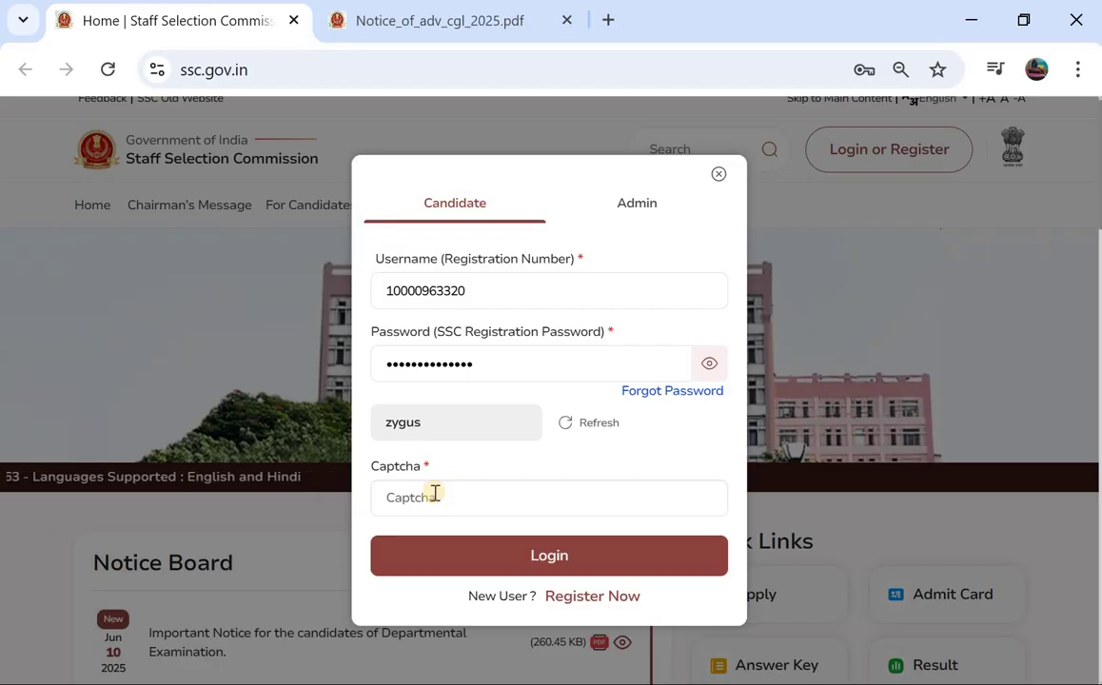
{"action": "left_click", "coordinate": [538, 560]}
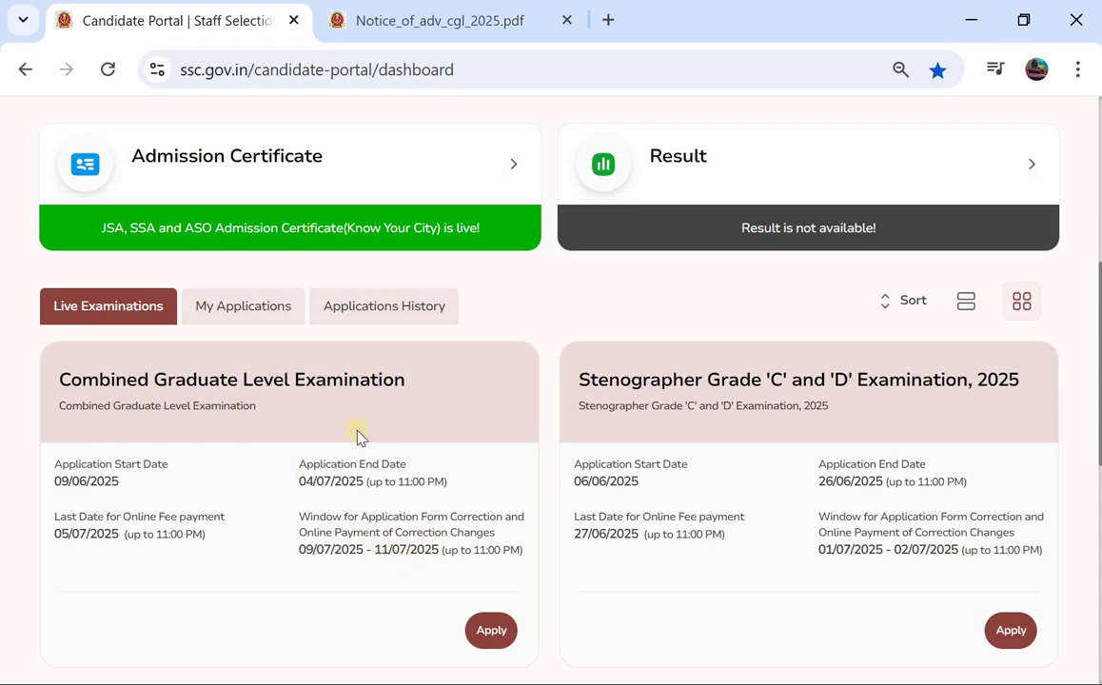
Review the candidate dashboard, checking the live Combined Graduate Level Examination entry and the candidate's profile details
{"action": "scroll", "coordinate": [358, 437], "scroll_direction": "down", "scroll_amount": 1}
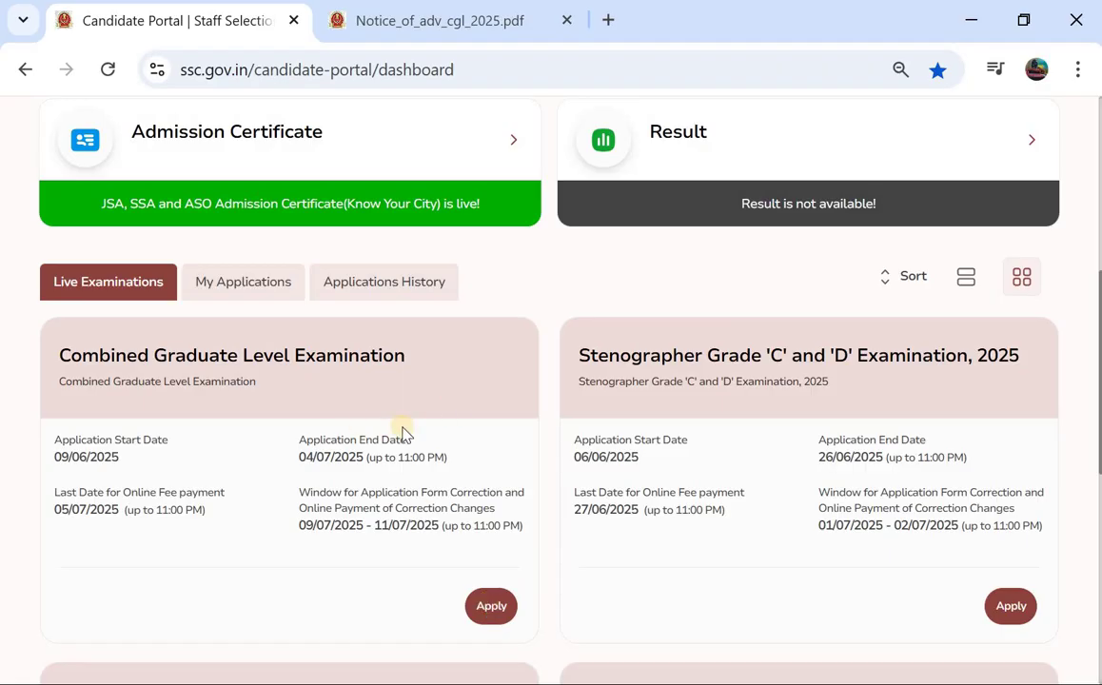
{"action": "scroll", "coordinate": [399, 433], "scroll_direction": "up", "scroll_amount": 3}
{"action": "scroll", "coordinate": [401, 432], "scroll_direction": "up", "scroll_amount": 2}
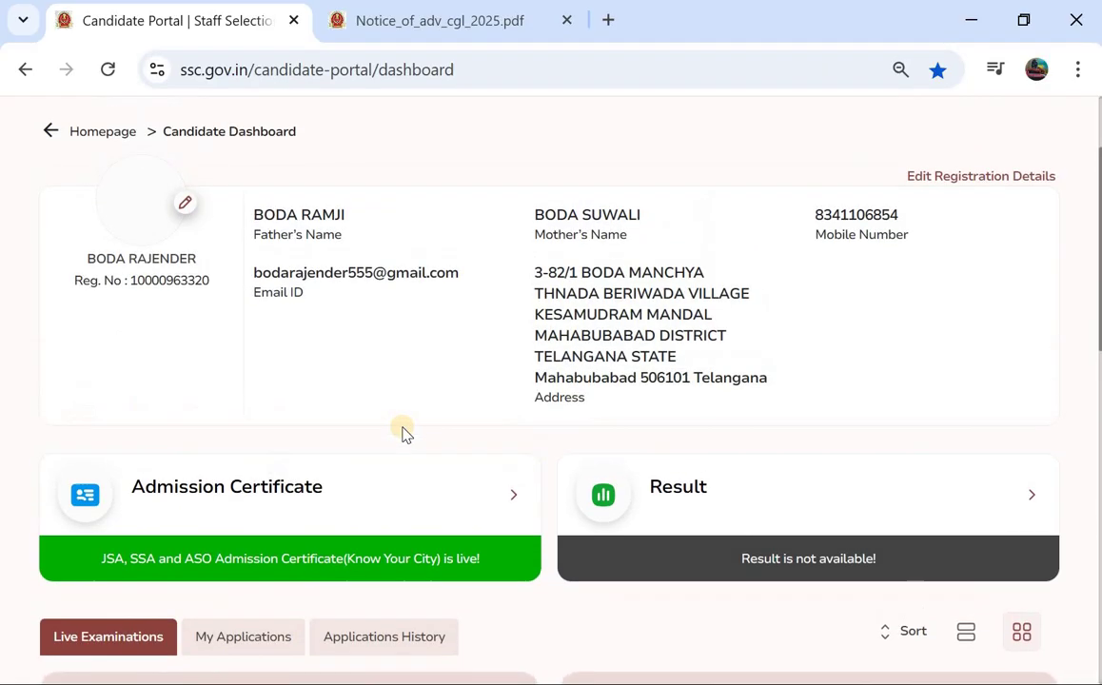
{"action": "scroll", "coordinate": [249, 274], "scroll_direction": "up", "scroll_amount": 2}
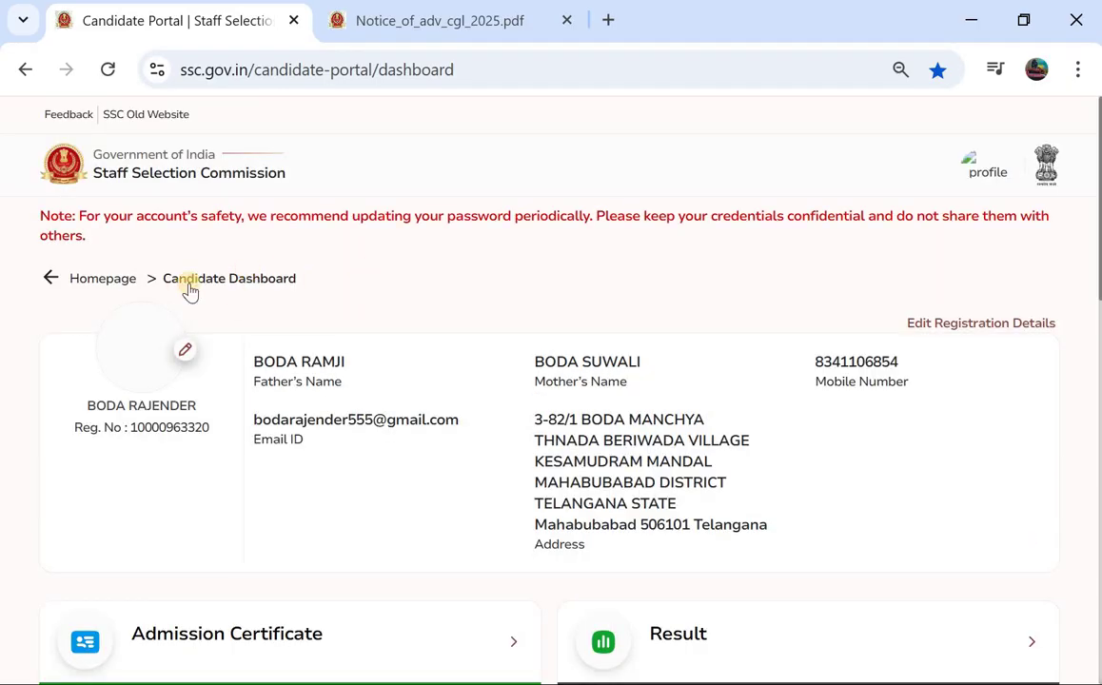
{"action": "scroll", "coordinate": [324, 407], "scroll_direction": "down", "scroll_amount": 1}
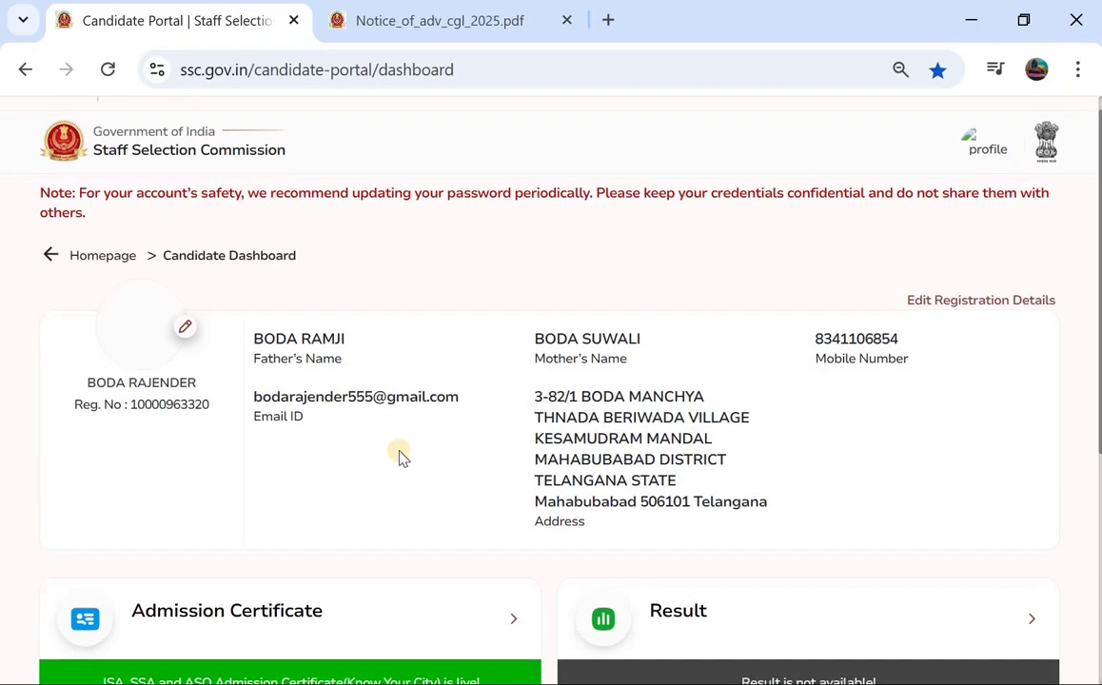
Open the registration details for editing and review the One Time Registration personal details from Aadhaar to contact information
{"action": "left_click", "coordinate": [954, 312]}
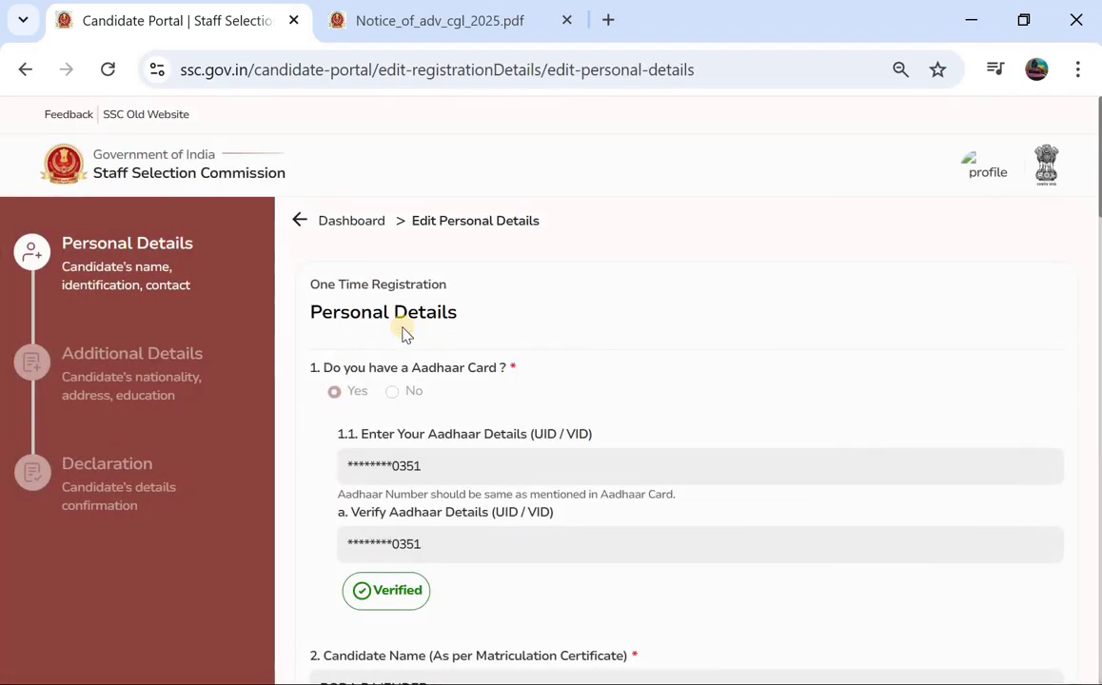
{"action": "scroll", "coordinate": [402, 332], "scroll_direction": "down", "scroll_amount": 2}
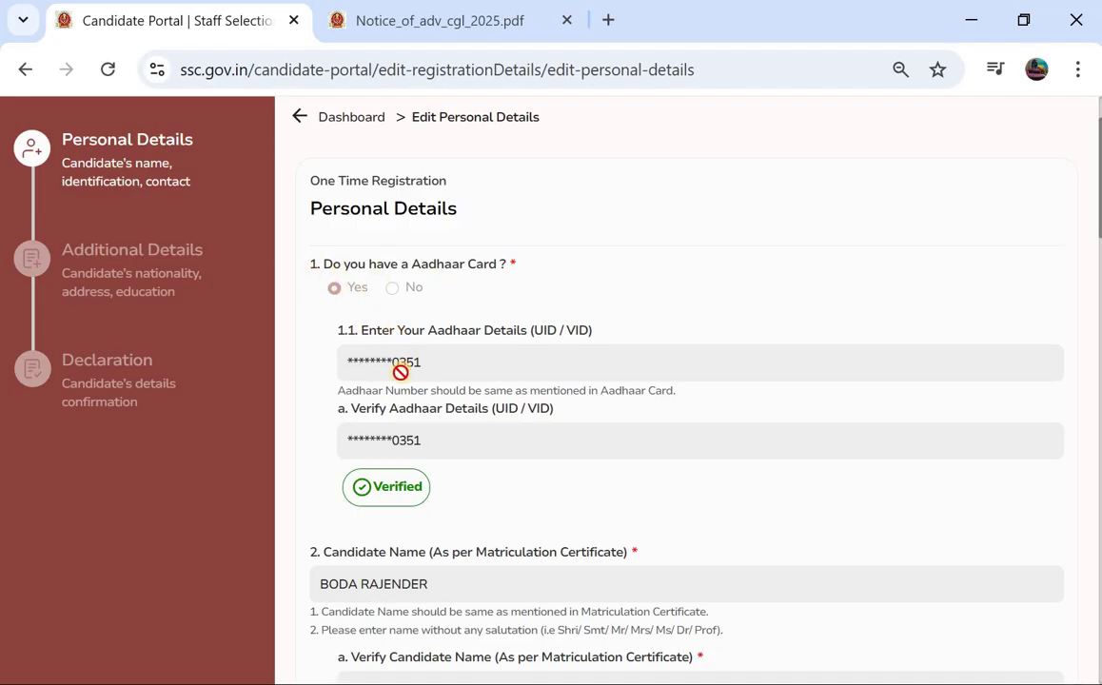
{"action": "scroll", "coordinate": [420, 374], "scroll_direction": "down", "scroll_amount": 1}
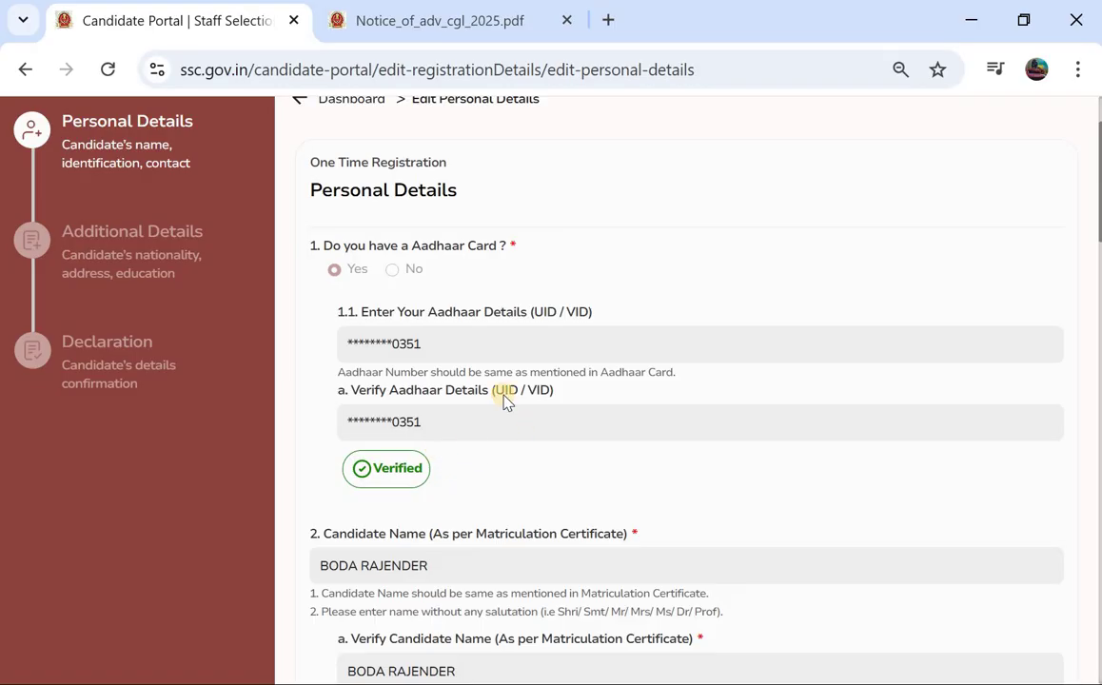
{"action": "scroll", "coordinate": [505, 400], "scroll_direction": "down", "scroll_amount": 15}
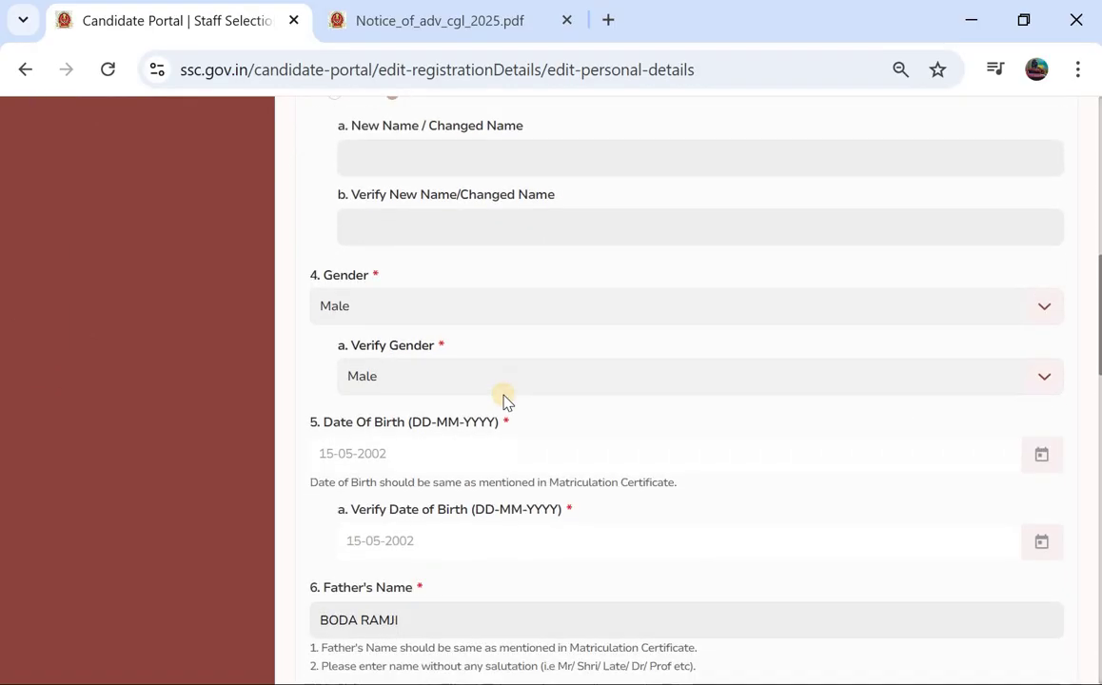
{"action": "scroll", "coordinate": [502, 394], "scroll_direction": "down", "scroll_amount": 3}
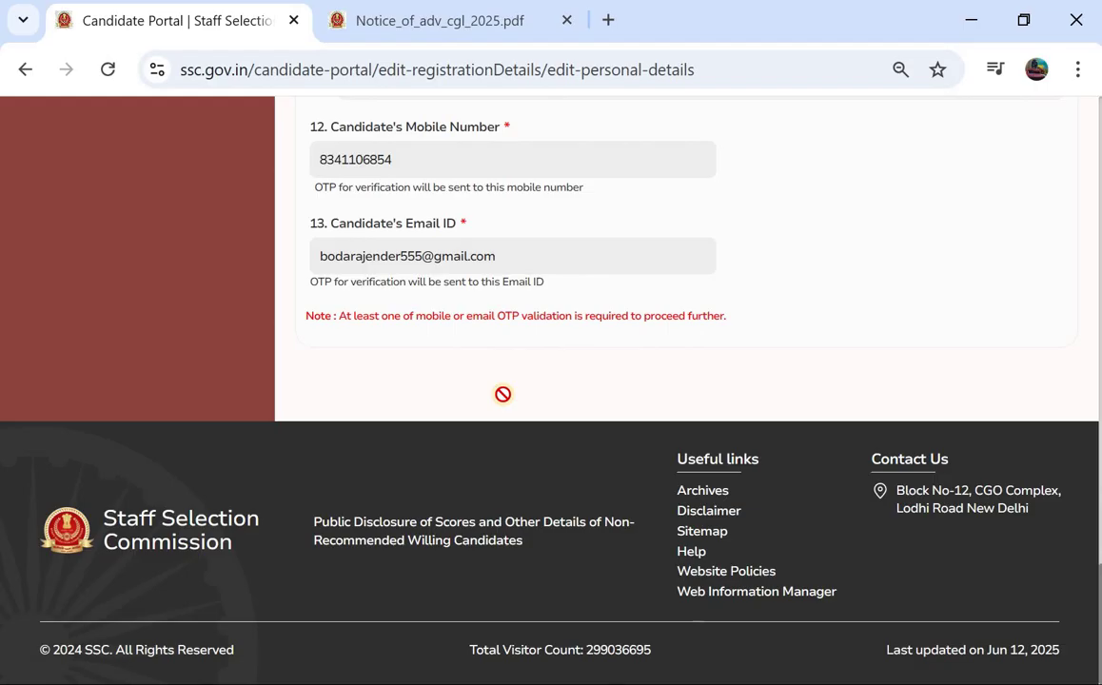
{"action": "scroll", "coordinate": [575, 312], "scroll_direction": "up", "scroll_amount": 20}
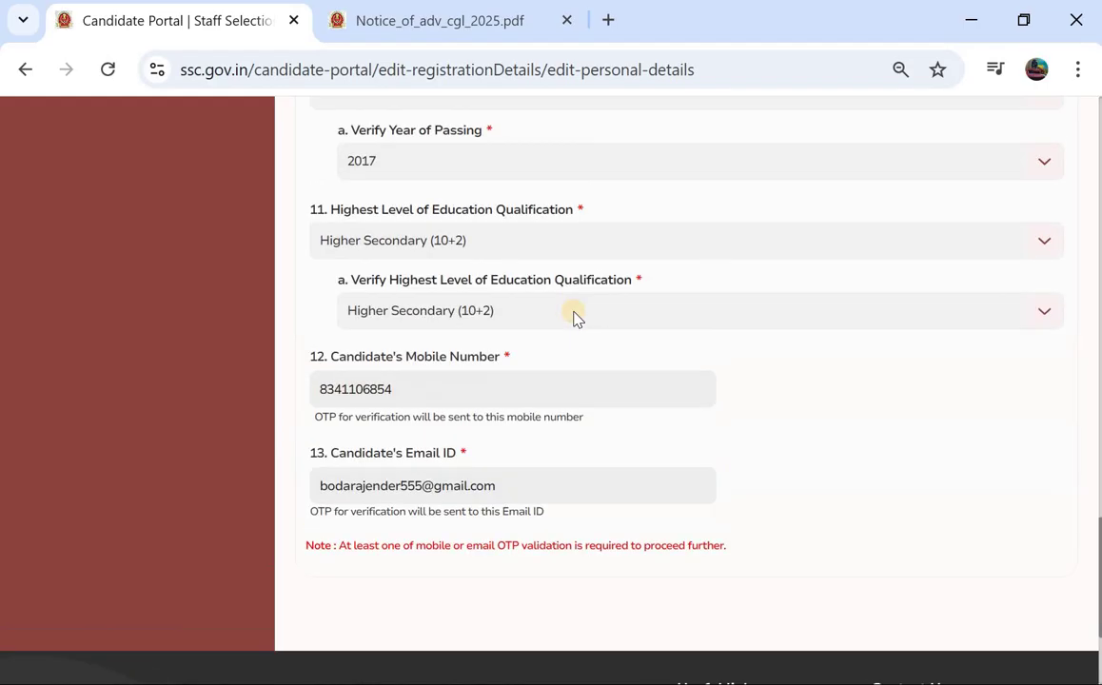
{"action": "scroll", "coordinate": [423, 238], "scroll_direction": "up", "scroll_amount": 7}
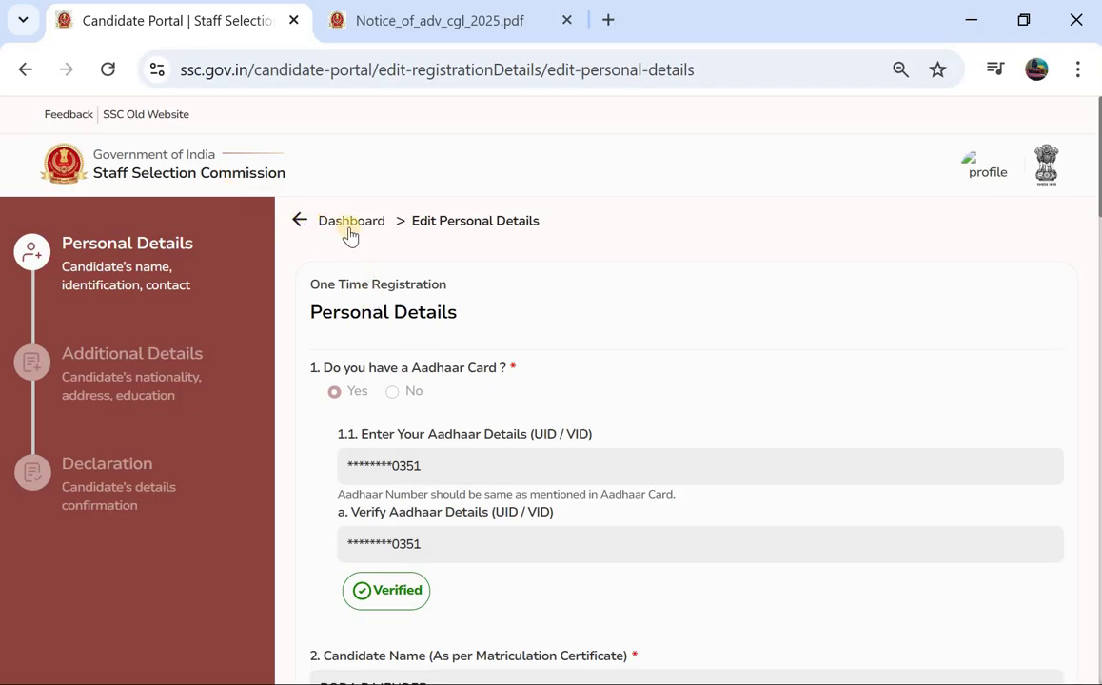
Return to the dashboard and start the Combined Graduate Level Examination application, going through its instructions to the end
{"action": "left_click", "coordinate": [349, 229]}
{"action": "scroll", "coordinate": [335, 409], "scroll_direction": "down", "scroll_amount": 2}
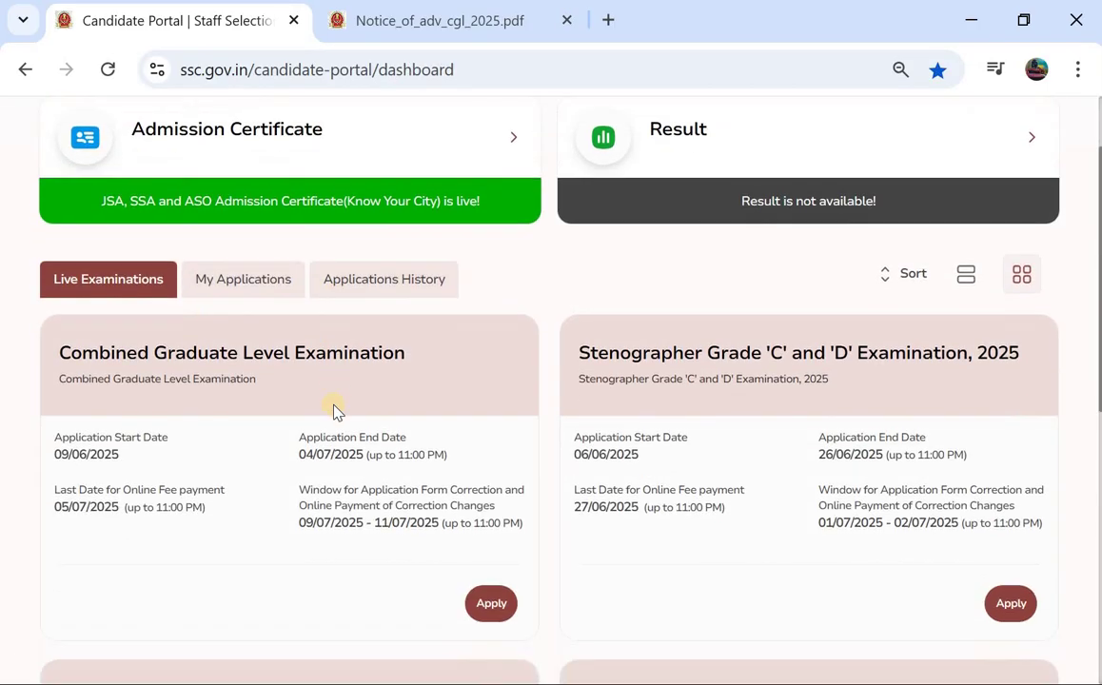
{"action": "scroll", "coordinate": [338, 409], "scroll_direction": "down", "scroll_amount": 1}
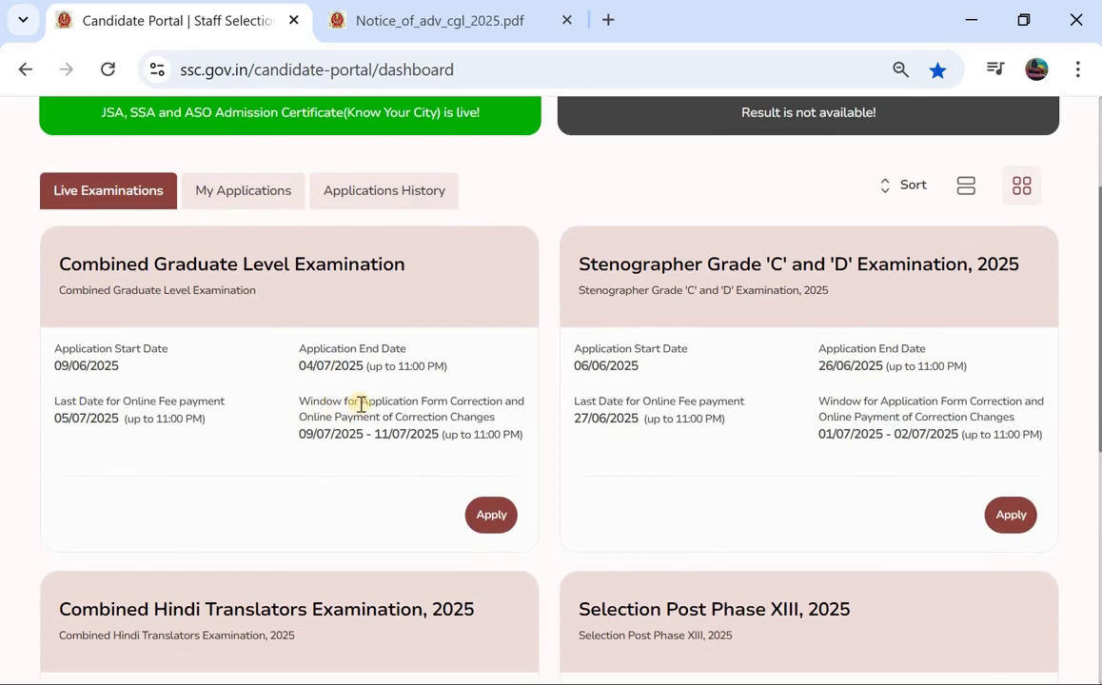
{"action": "left_click", "coordinate": [493, 518]}
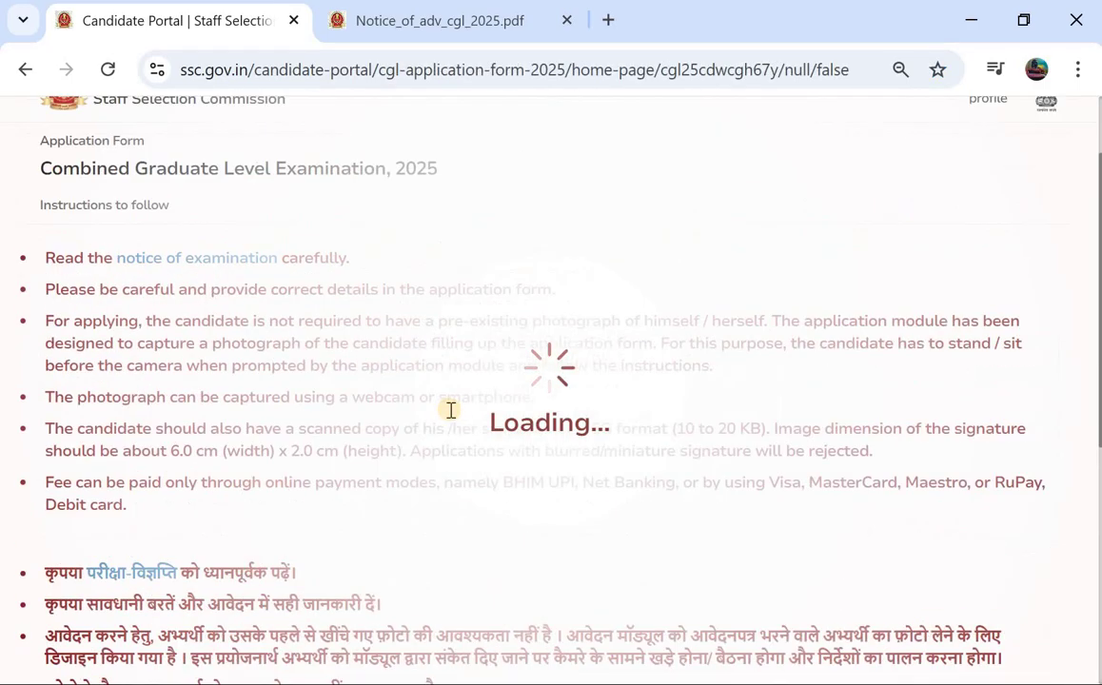
{"action": "scroll", "coordinate": [452, 416], "scroll_direction": "down", "scroll_amount": 1}
{"action": "scroll", "coordinate": [452, 416], "scroll_direction": "down", "scroll_amount": 5}
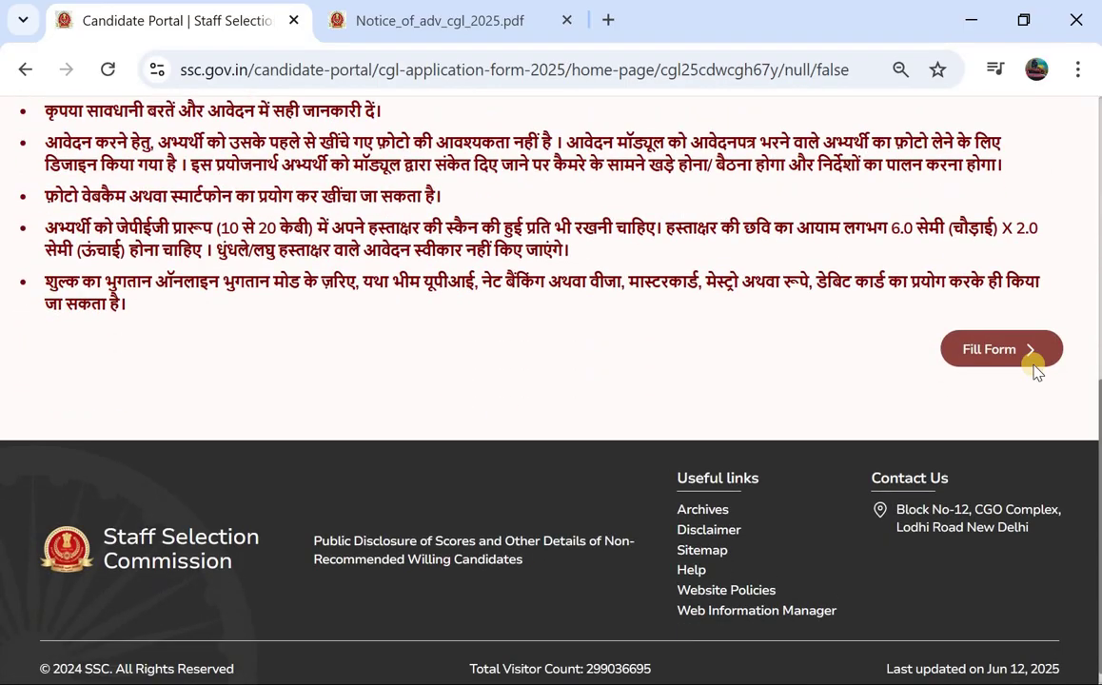
Open the application form and review the prefilled personal details from the candidate's name through to the mobile number
{"action": "left_click", "coordinate": [1001, 348]}
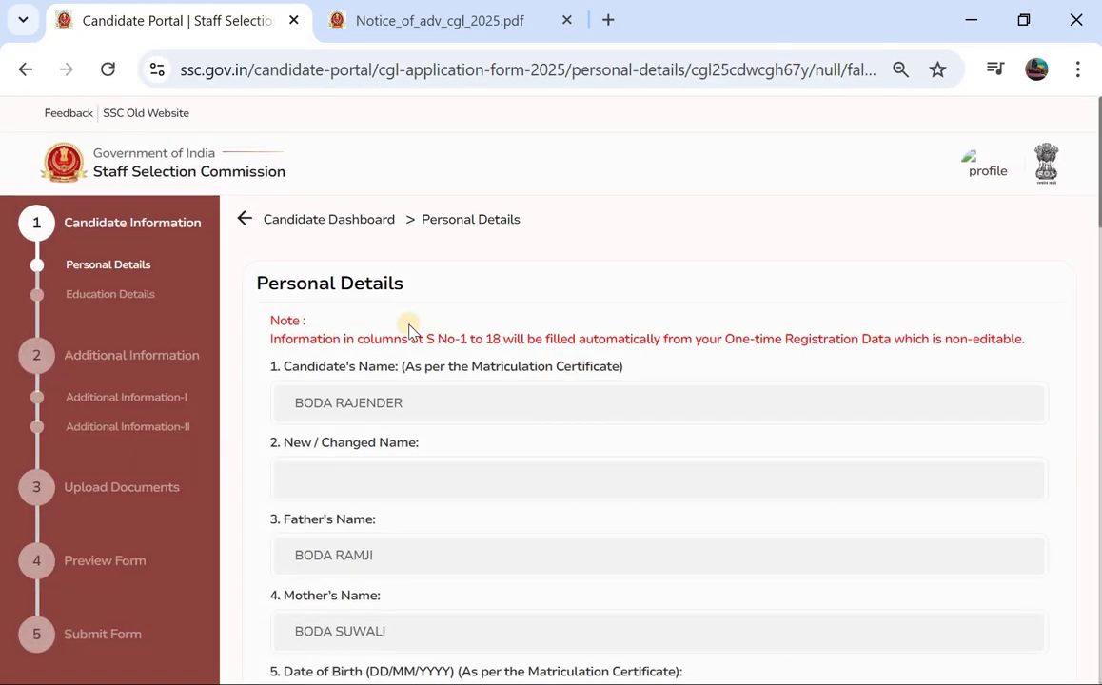
{"action": "scroll", "coordinate": [409, 329], "scroll_direction": "down", "scroll_amount": 20}
{"action": "scroll", "coordinate": [409, 329], "scroll_direction": "down", "scroll_amount": 5}
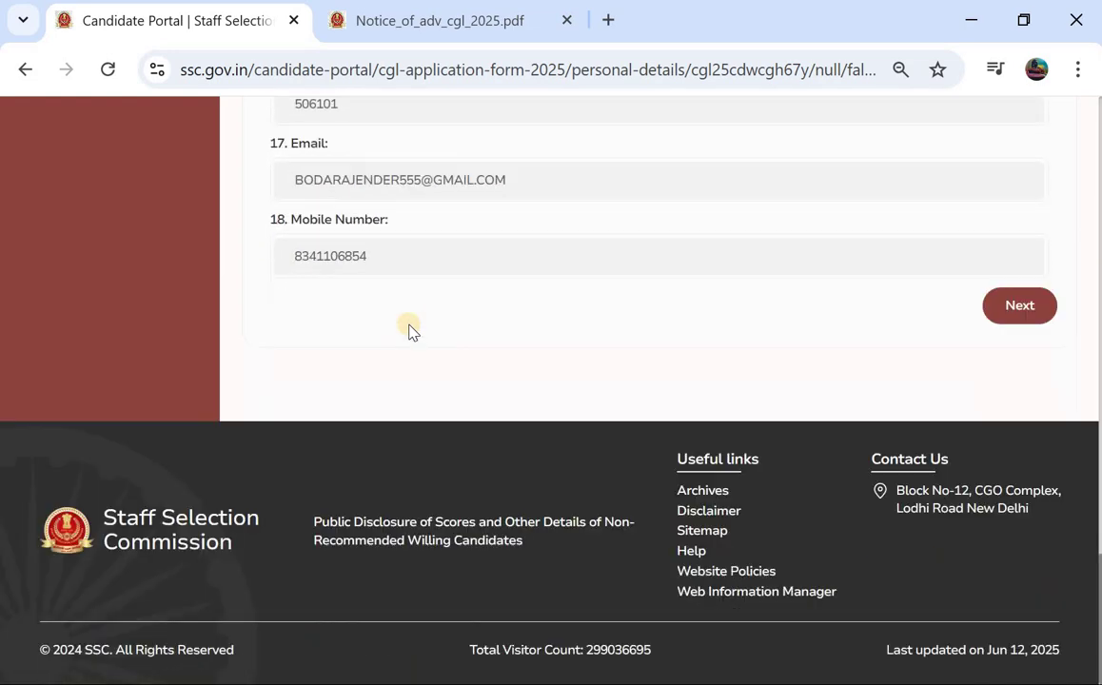
{"action": "scroll", "coordinate": [442, 189], "scroll_direction": "up", "scroll_amount": 5}
{"action": "scroll", "coordinate": [442, 189], "scroll_direction": "up", "scroll_amount": 15}
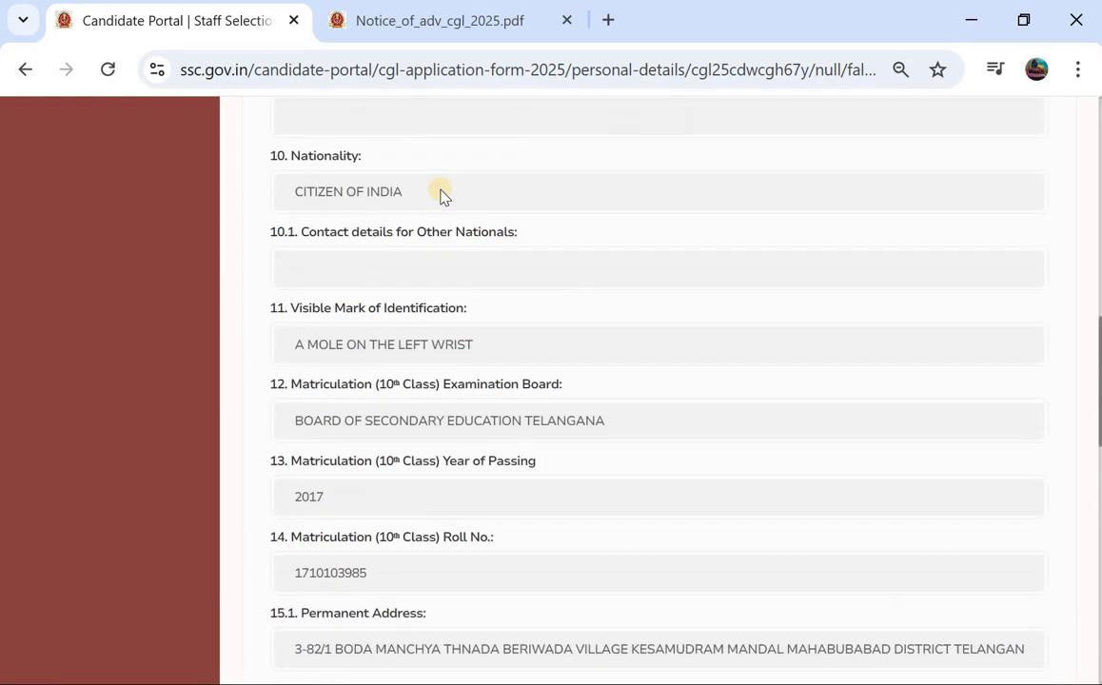
{"action": "scroll", "coordinate": [442, 195], "scroll_direction": "down", "scroll_amount": 20}
{"action": "scroll", "coordinate": [449, 199], "scroll_direction": "down", "scroll_amount": 3}
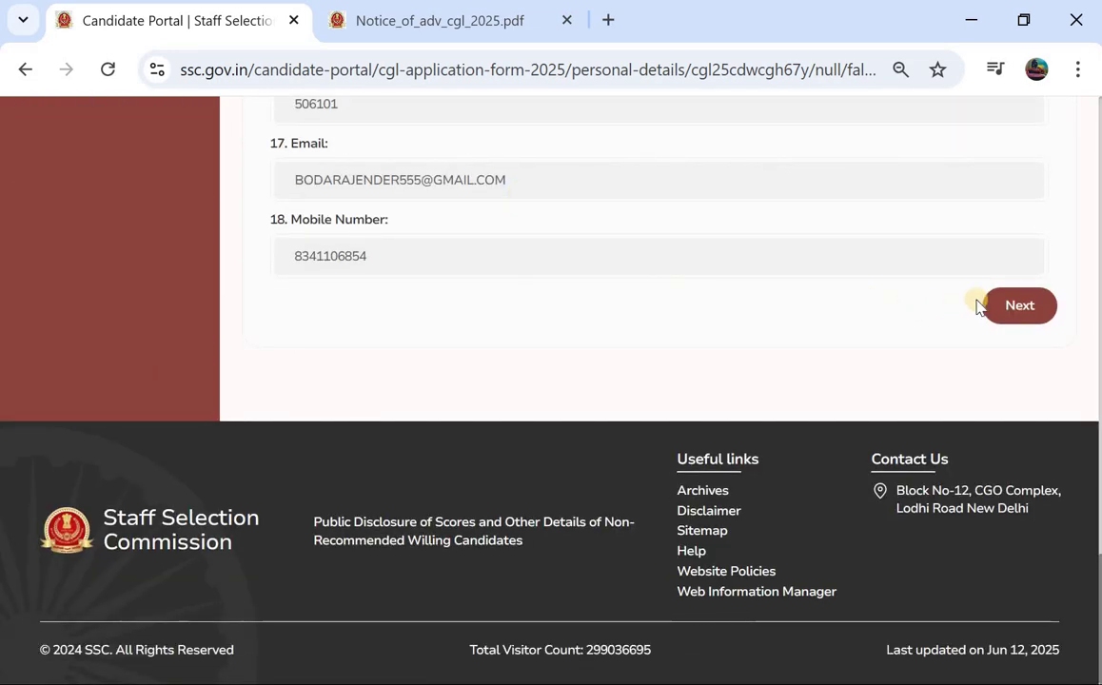
Save the personal details, acknowledge the confirmation and continue to the education details
{"action": "left_click", "coordinate": [1006, 301]}
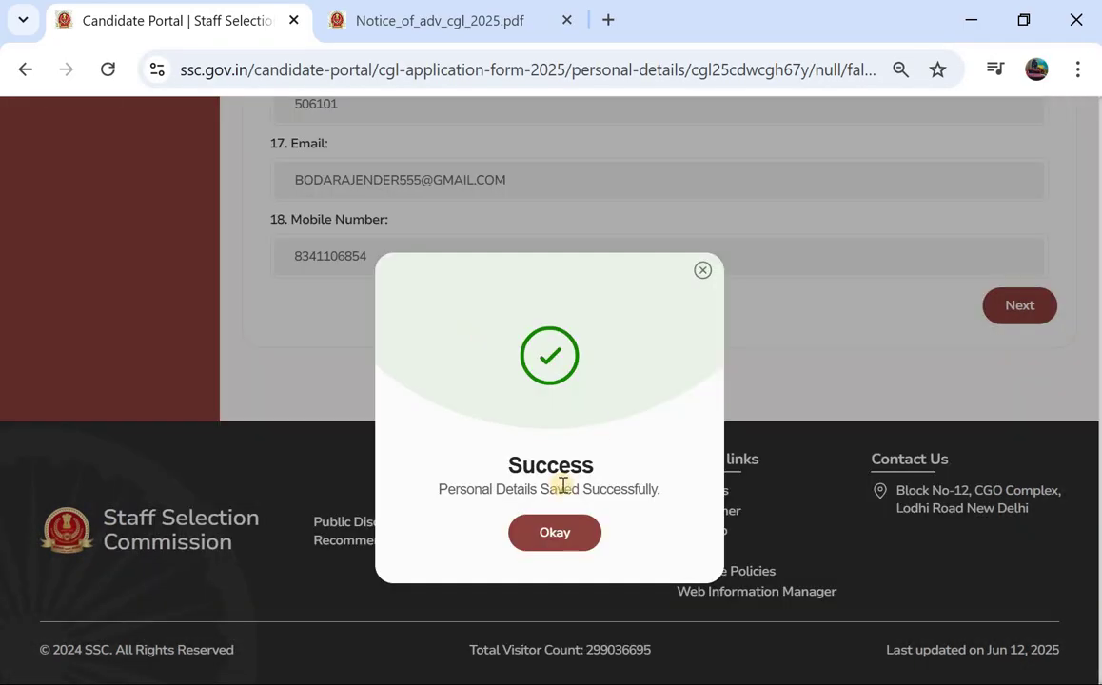
{"action": "left_click", "coordinate": [554, 535]}
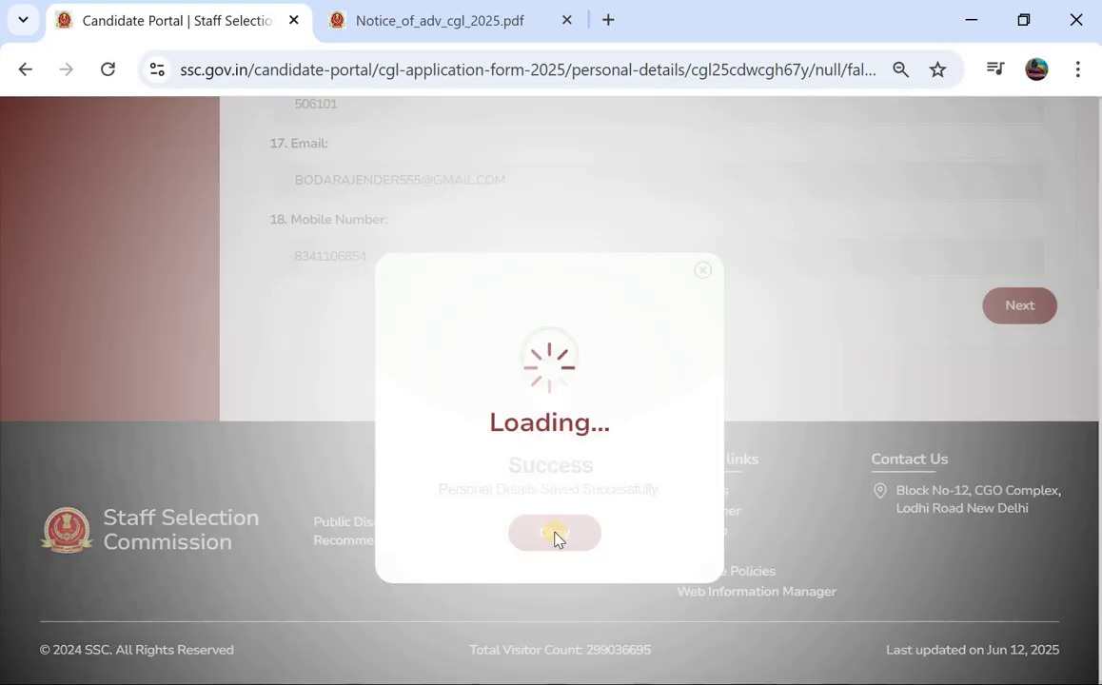
{"action": "left_click", "coordinate": [552, 533]}
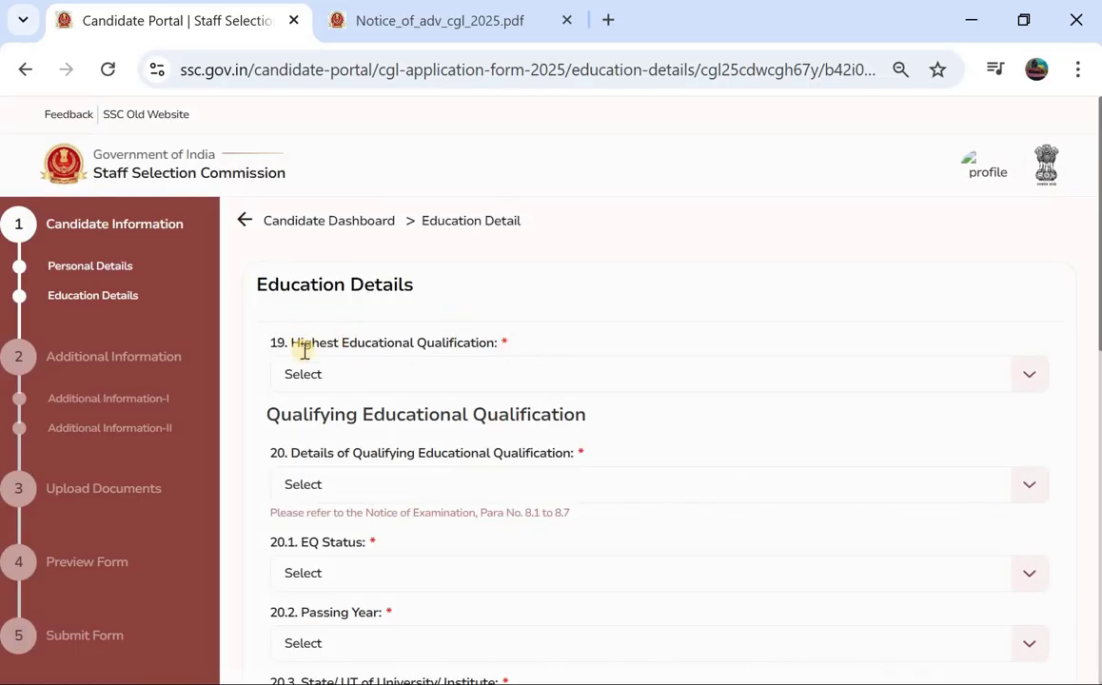
Set both the highest and the qualifying educational qualification to Graduation, with EQ status Passed
{"action": "left_click", "coordinate": [398, 373]}
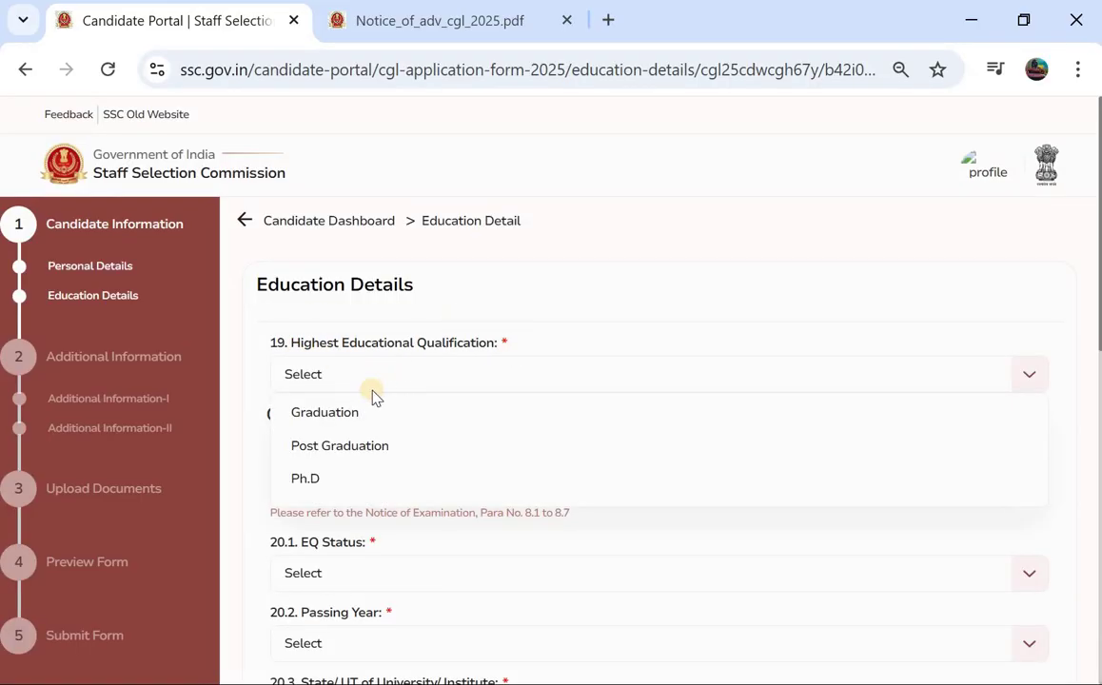
{"action": "left_click", "coordinate": [433, 415]}
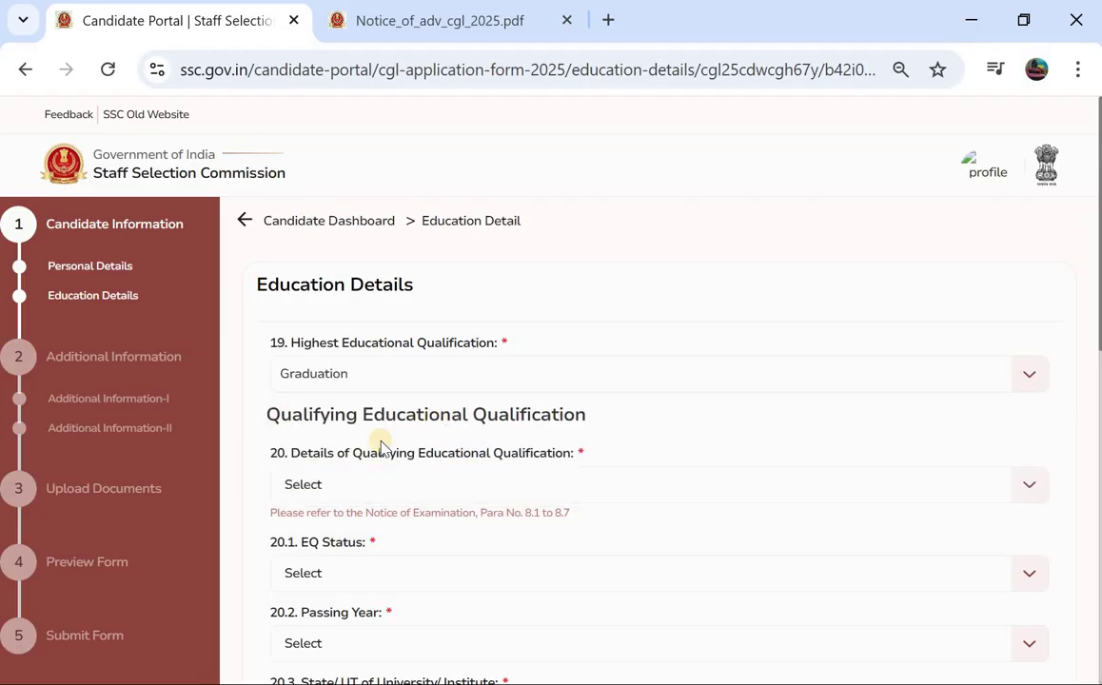
{"action": "left_click", "coordinate": [366, 487]}
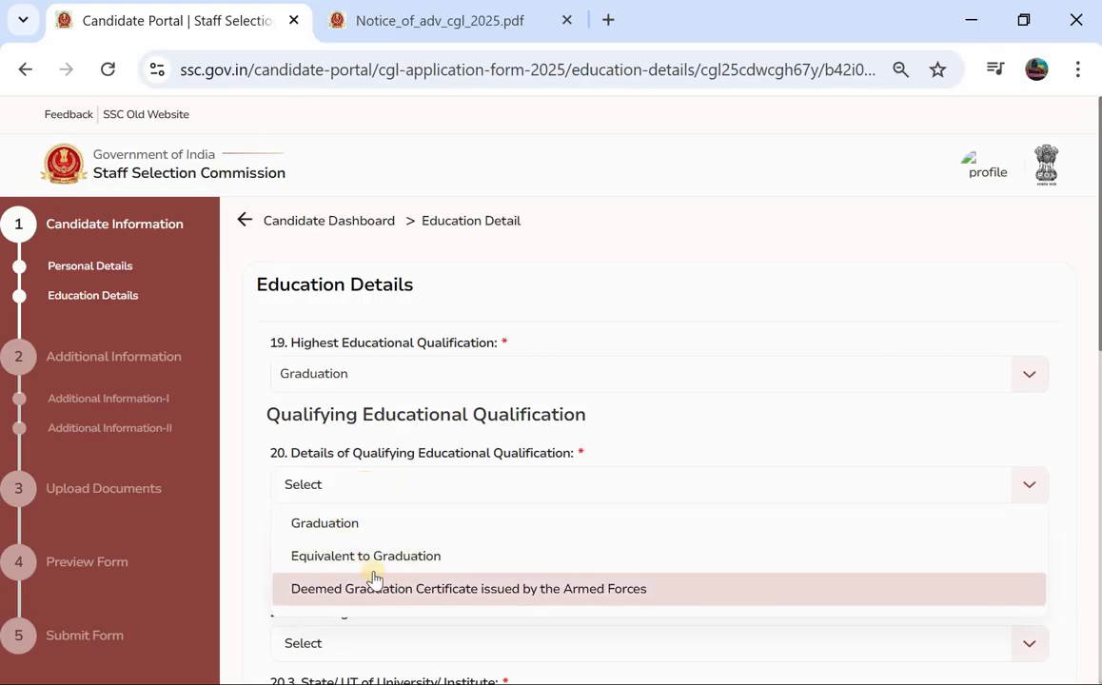
{"action": "left_click", "coordinate": [366, 524]}
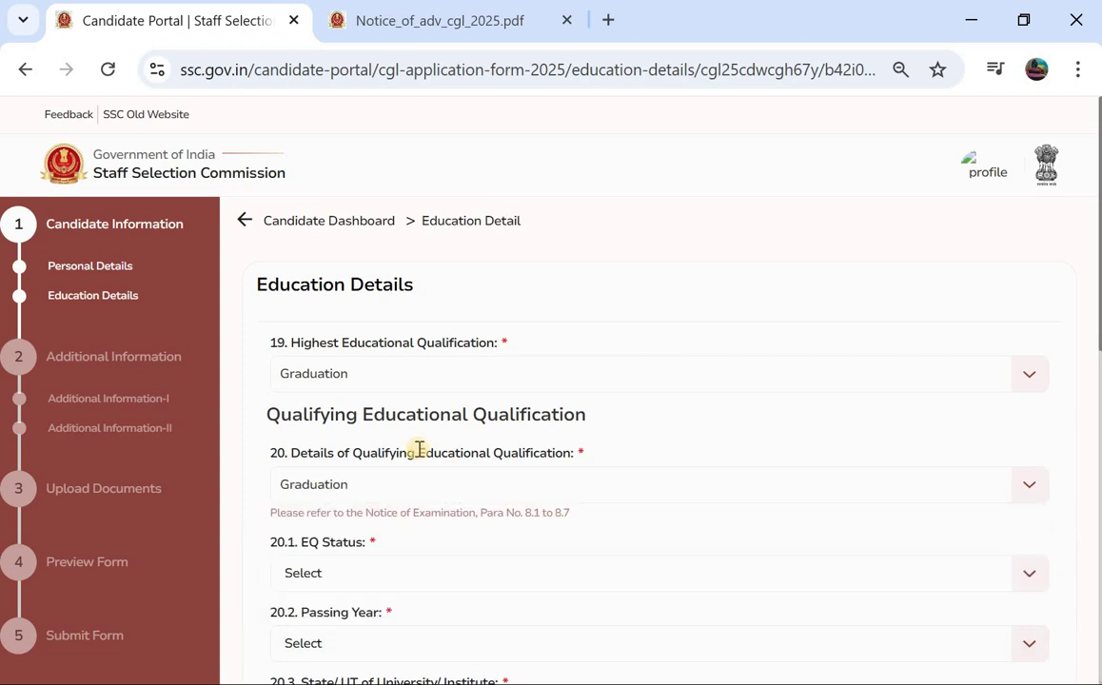
{"action": "scroll", "coordinate": [417, 450], "scroll_direction": "down", "scroll_amount": 2}
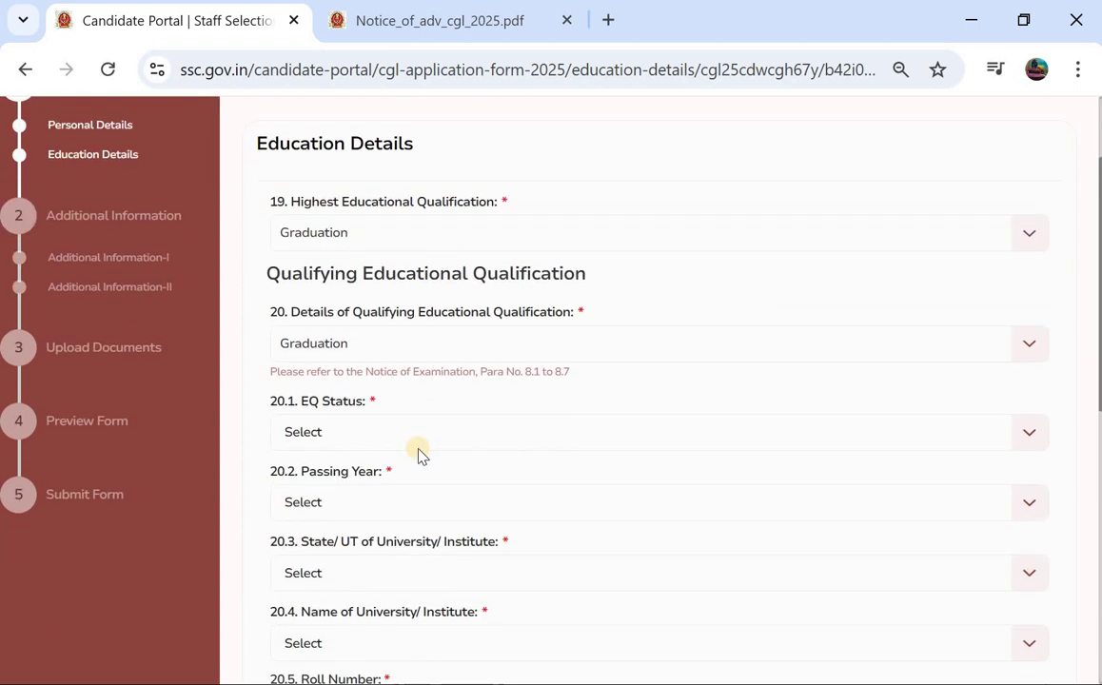
{"action": "left_click", "coordinate": [358, 434]}
{"action": "left_click", "coordinate": [328, 471]}
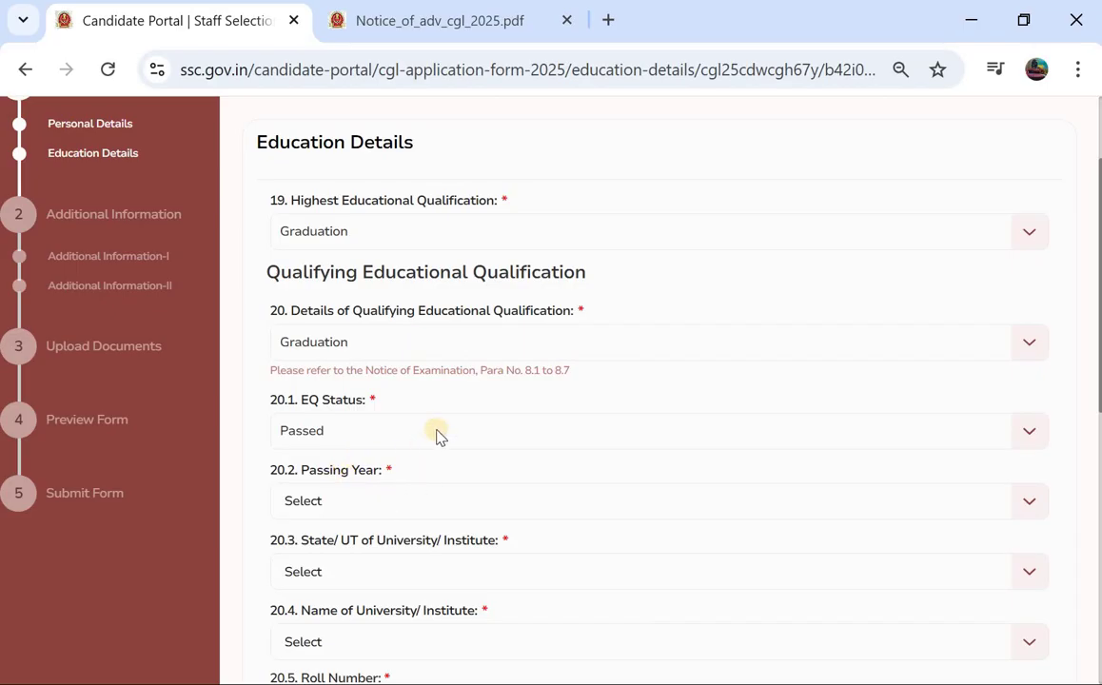
Switch the EQ status to Appearing, check the passing years it offers, and set the status back to Passed
{"action": "left_click_drag", "start_coordinate": [398, 462], "coordinate": [365, 481]}
{"action": "left_click", "coordinate": [405, 431]}
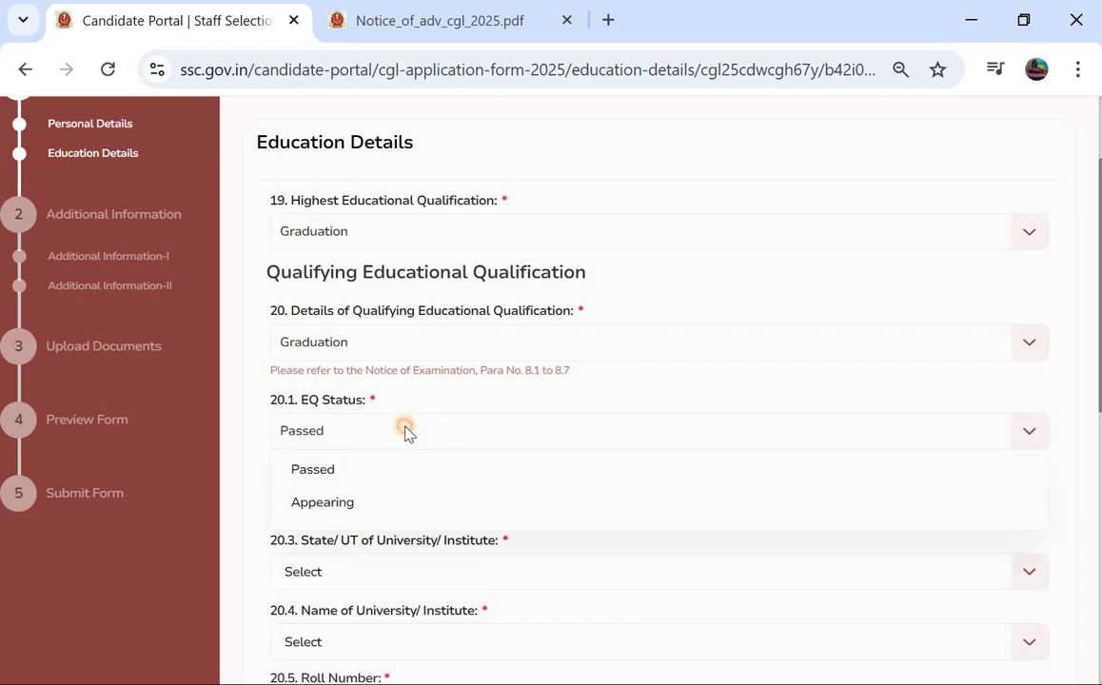
{"action": "left_click", "coordinate": [347, 468]}
{"action": "left_click", "coordinate": [382, 433]}
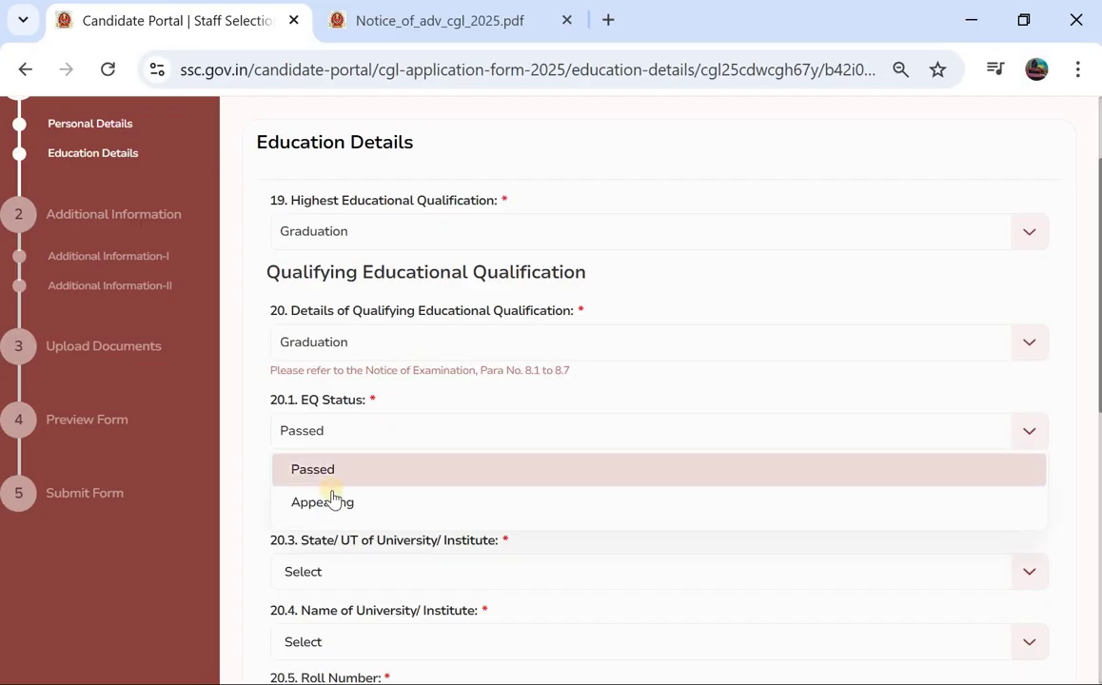
{"action": "left_click", "coordinate": [332, 501]}
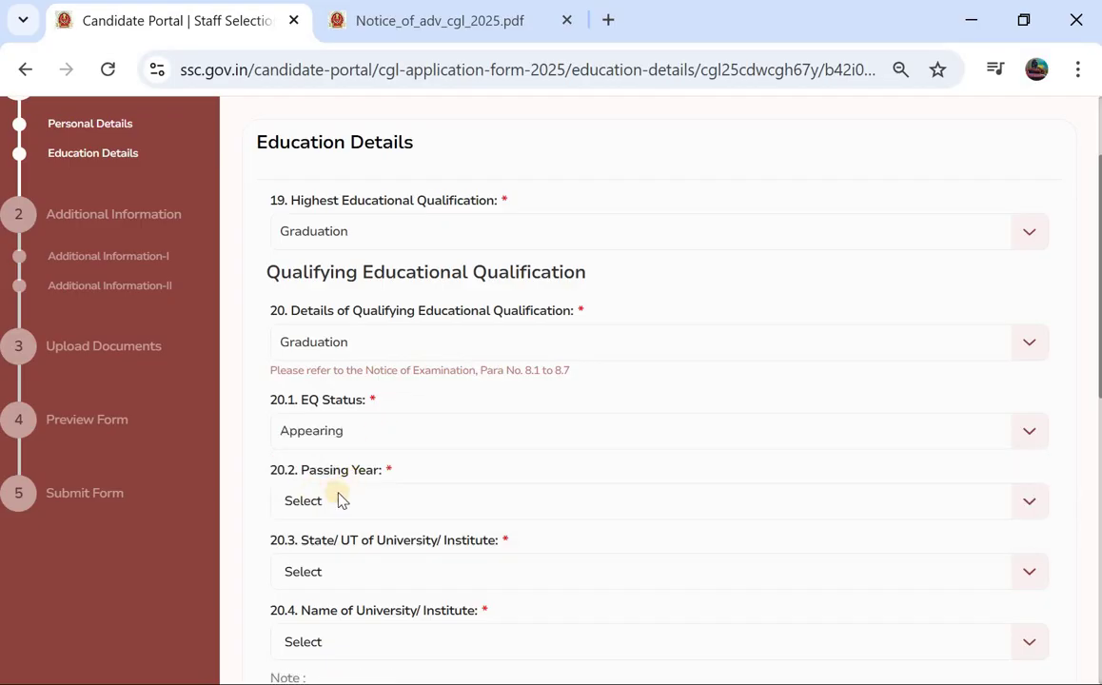
{"action": "left_click", "coordinate": [340, 501]}
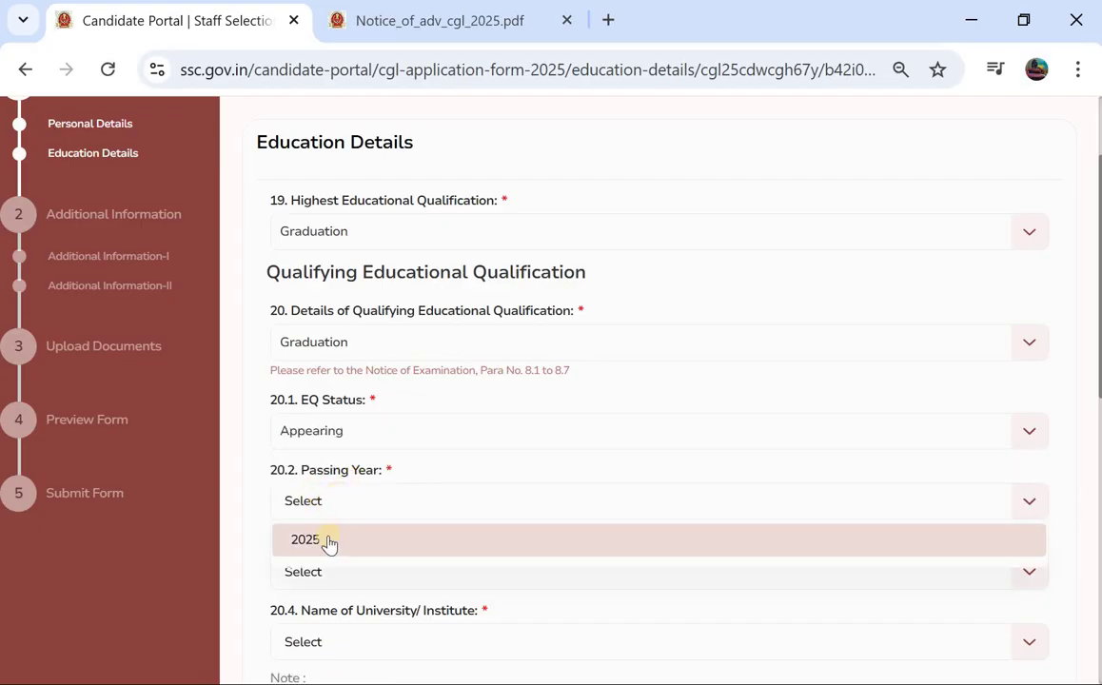
{"action": "left_click", "coordinate": [369, 441]}
{"action": "left_click", "coordinate": [334, 470]}
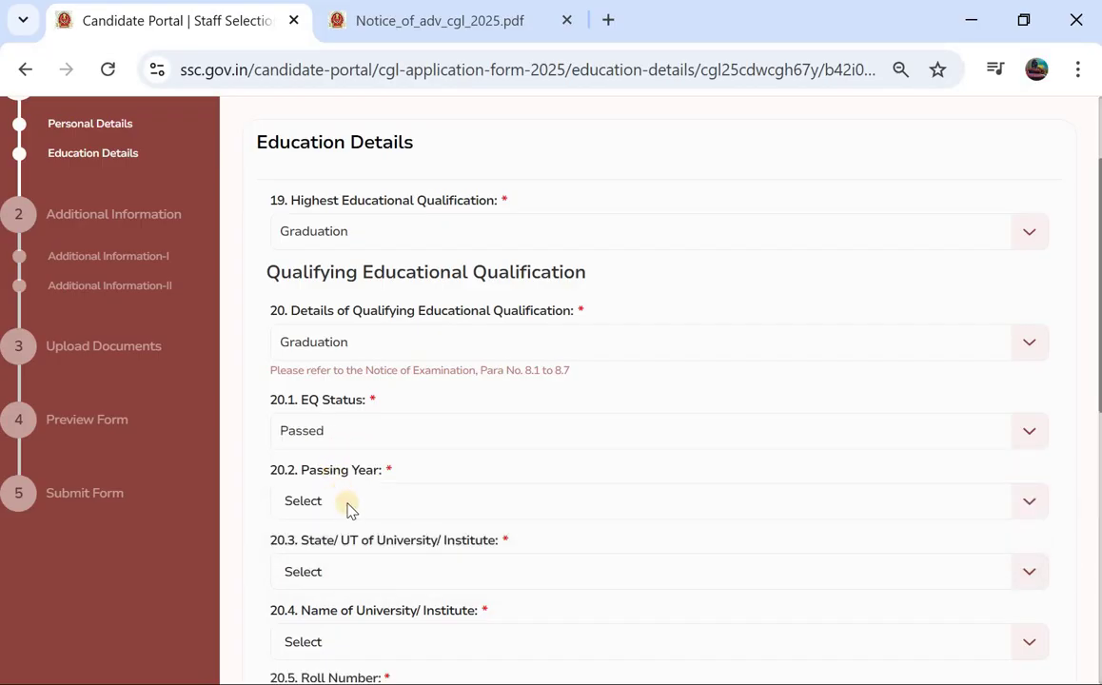
Look through the available options for the passing year and the State/UT of the university without choosing any
{"action": "left_click", "coordinate": [348, 510]}
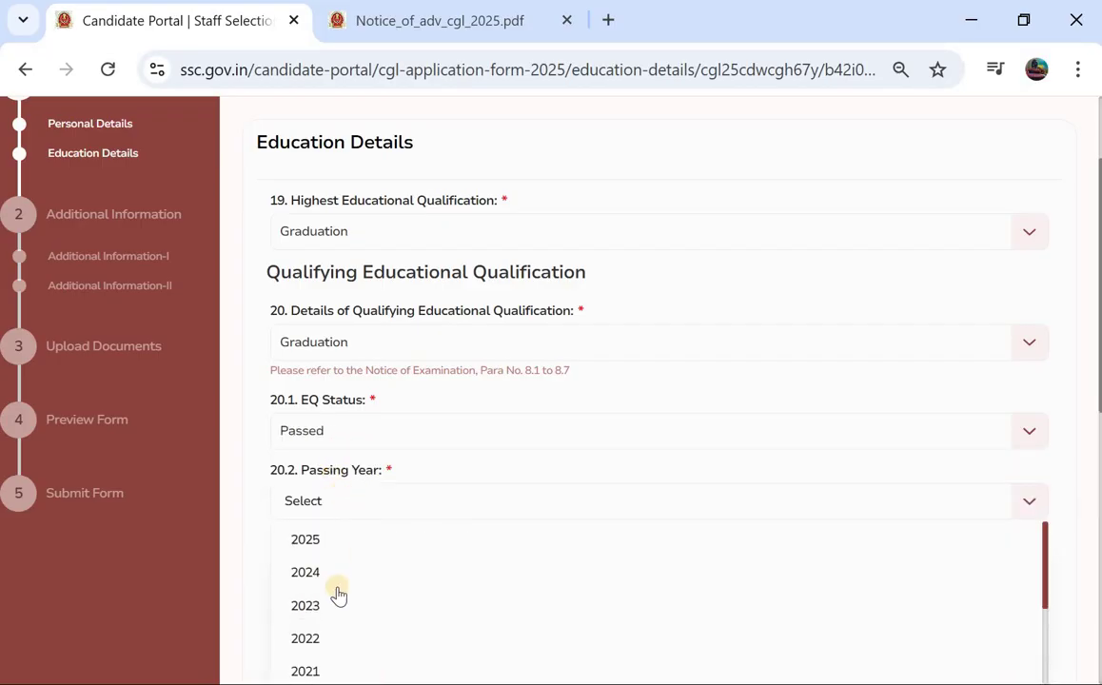
{"action": "left_click", "coordinate": [361, 442]}
{"action": "scroll", "coordinate": [362, 447], "scroll_direction": "down", "scroll_amount": 2}
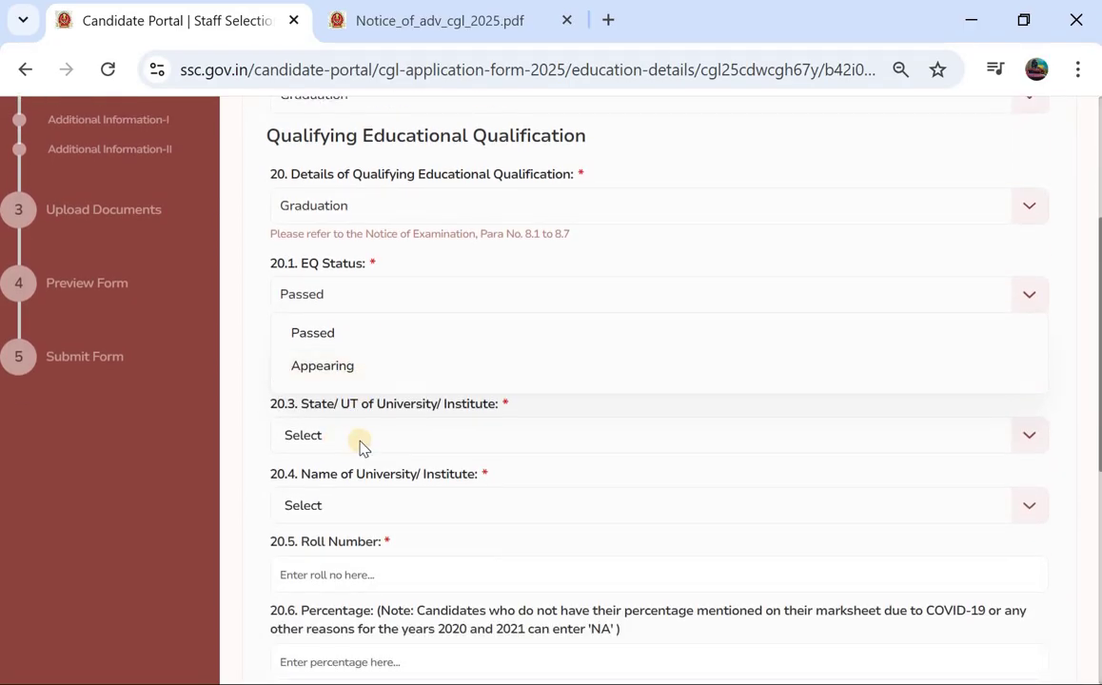
{"action": "left_click", "coordinate": [372, 437]}
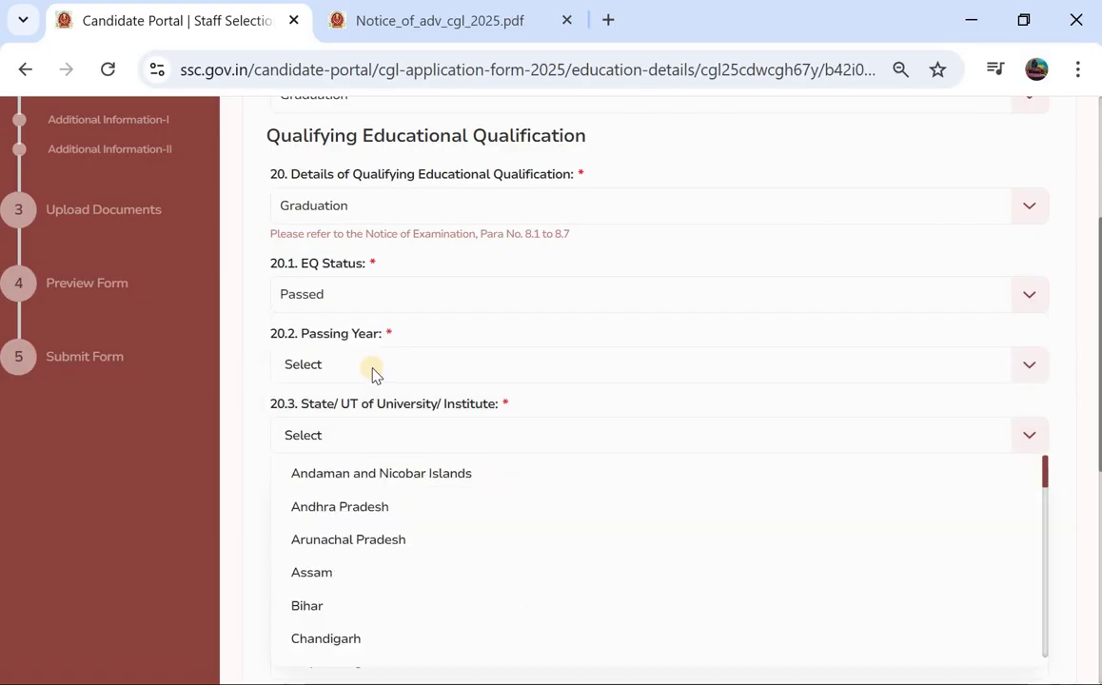
{"action": "left_click", "coordinate": [341, 445]}
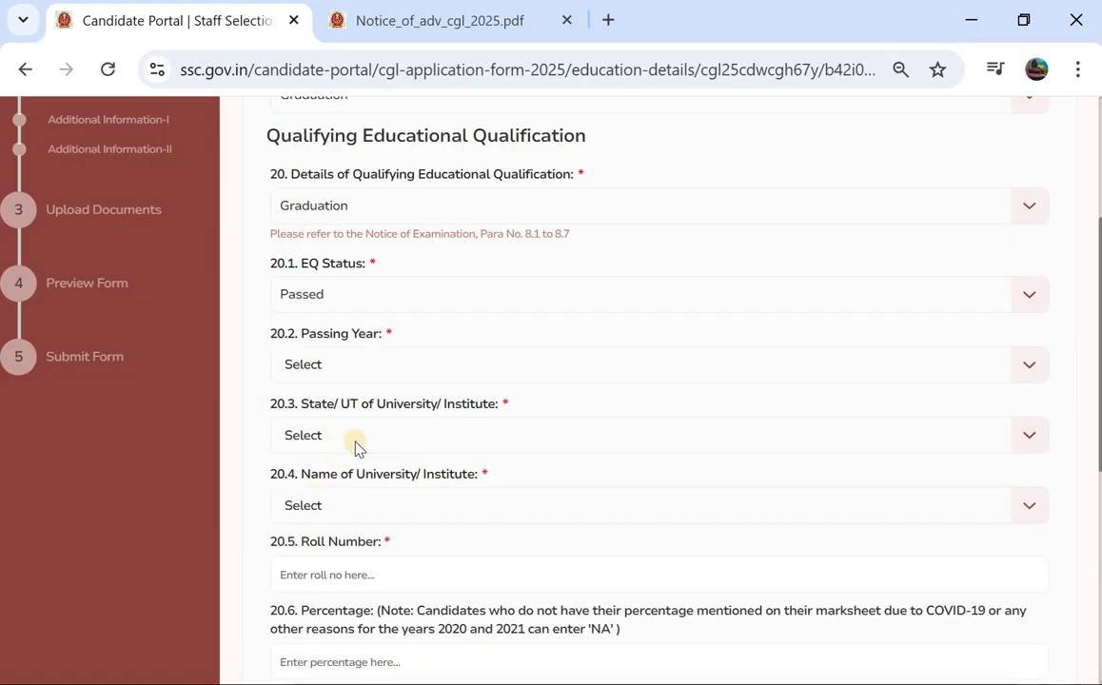
Set the State/UT of the university to Telangana and the university name to KAKATIYA UNIVERSITY
{"action": "left_click", "coordinate": [359, 440]}
{"action": "scroll", "coordinate": [330, 523], "scroll_direction": "down", "scroll_amount": 10}
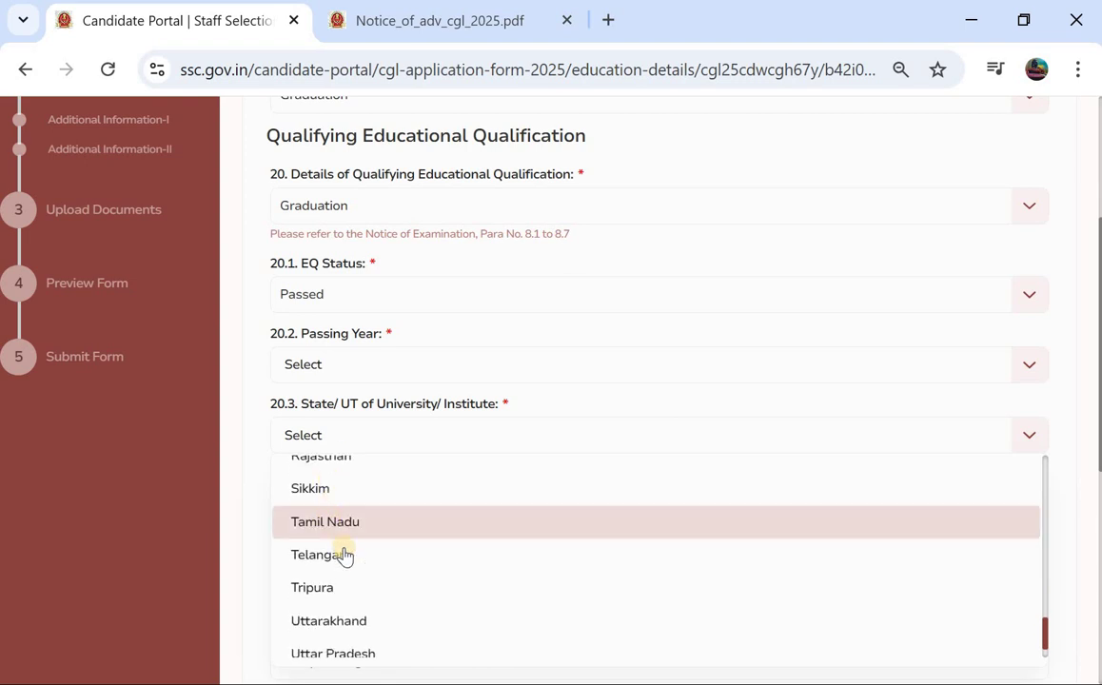
{"action": "left_click", "coordinate": [344, 555]}
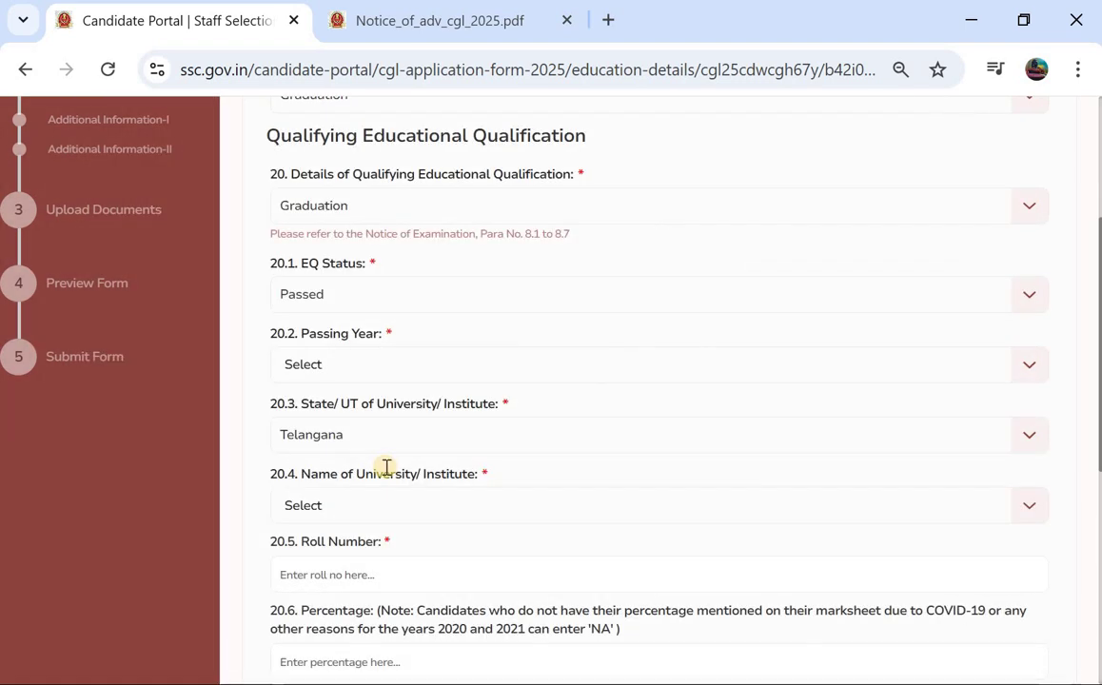
{"action": "scroll", "coordinate": [361, 459], "scroll_direction": "down", "scroll_amount": 1}
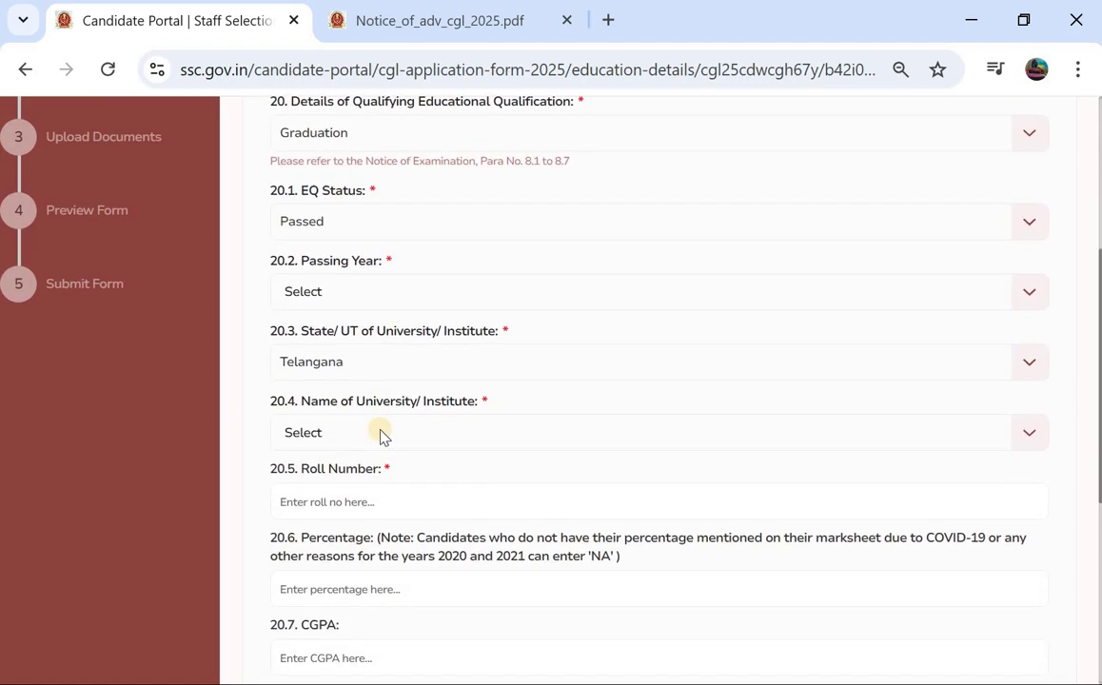
{"action": "left_click", "coordinate": [381, 434]}
{"action": "scroll", "coordinate": [362, 526], "scroll_direction": "down", "scroll_amount": 3}
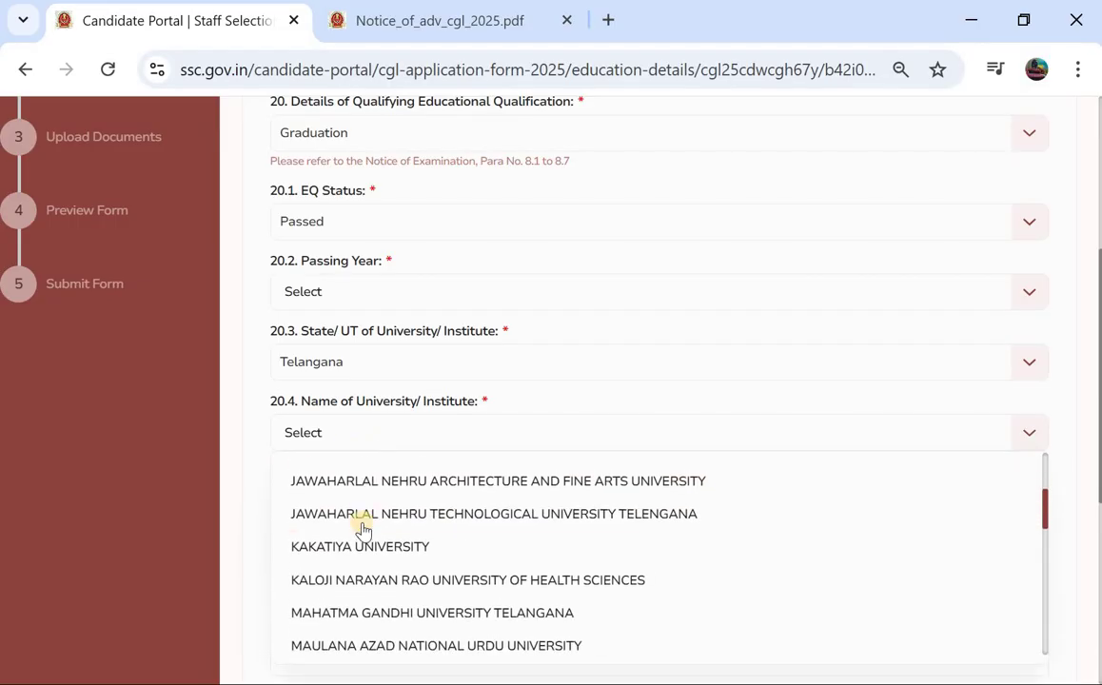
{"action": "left_click", "coordinate": [363, 531]}
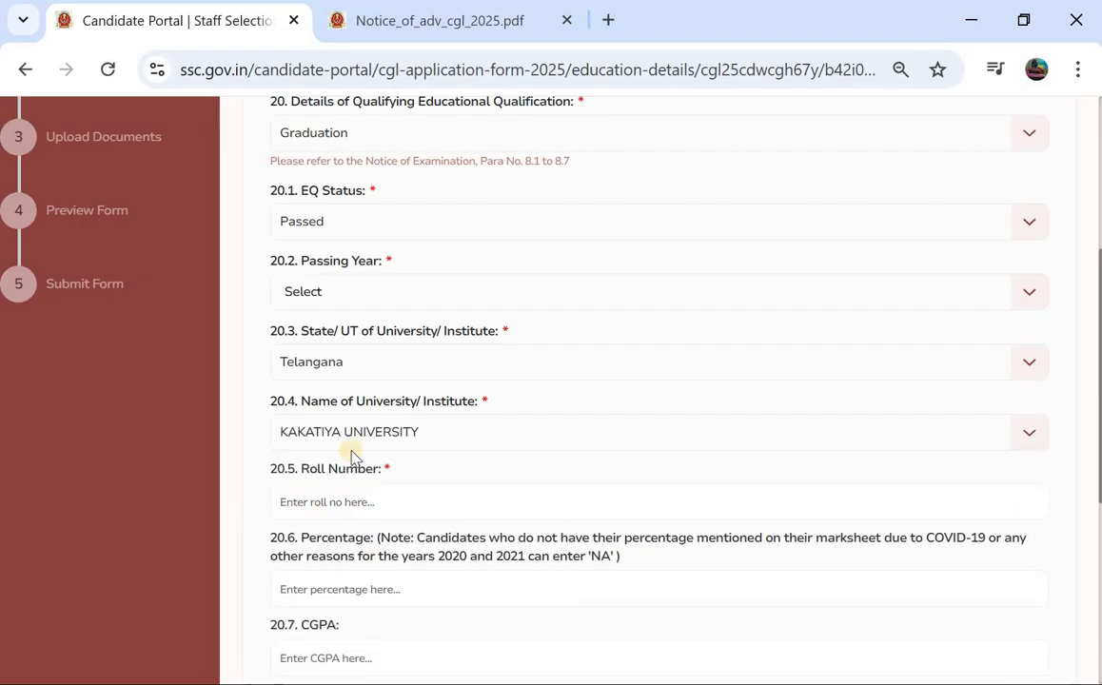
Try to enter NA as the graduation percentage, dismiss the error and go to the CGPA field
{"action": "scroll", "coordinate": [351, 457], "scroll_direction": "down", "scroll_amount": 1}
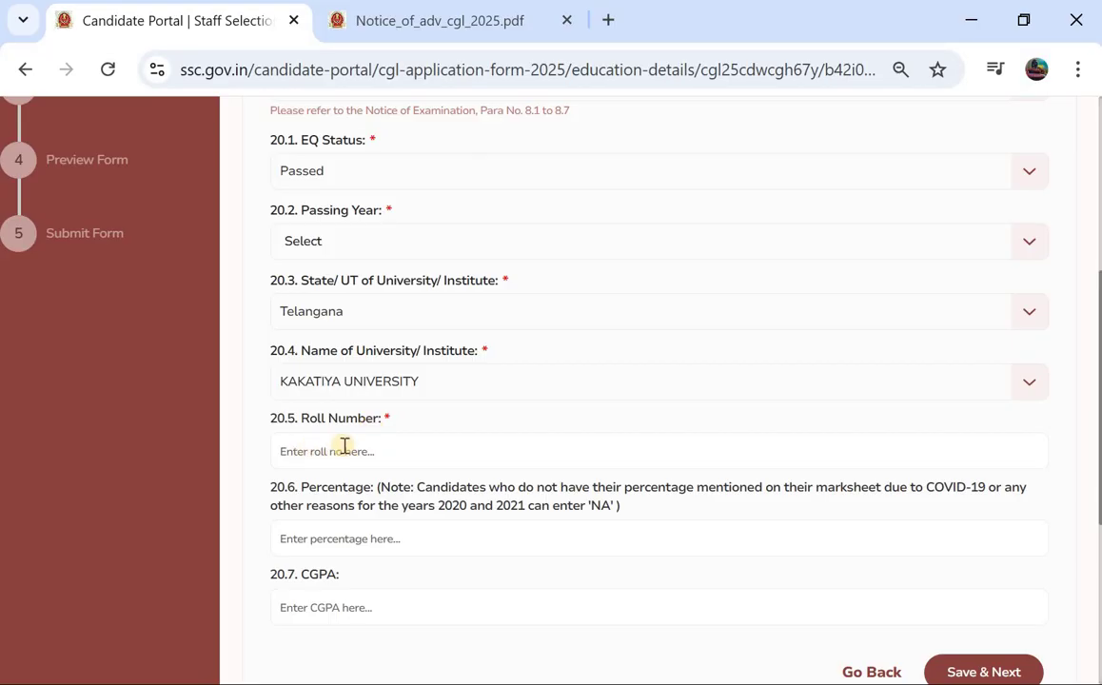
{"action": "scroll", "coordinate": [337, 454], "scroll_direction": "down", "scroll_amount": 2}
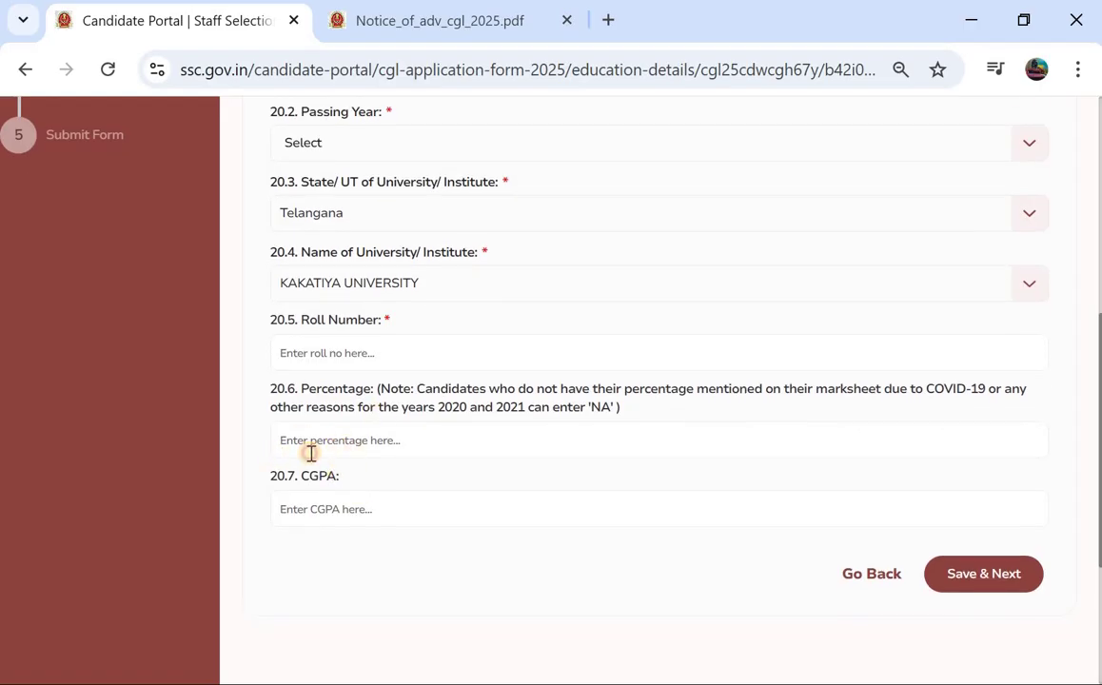
{"action": "left_click", "coordinate": [310, 453]}
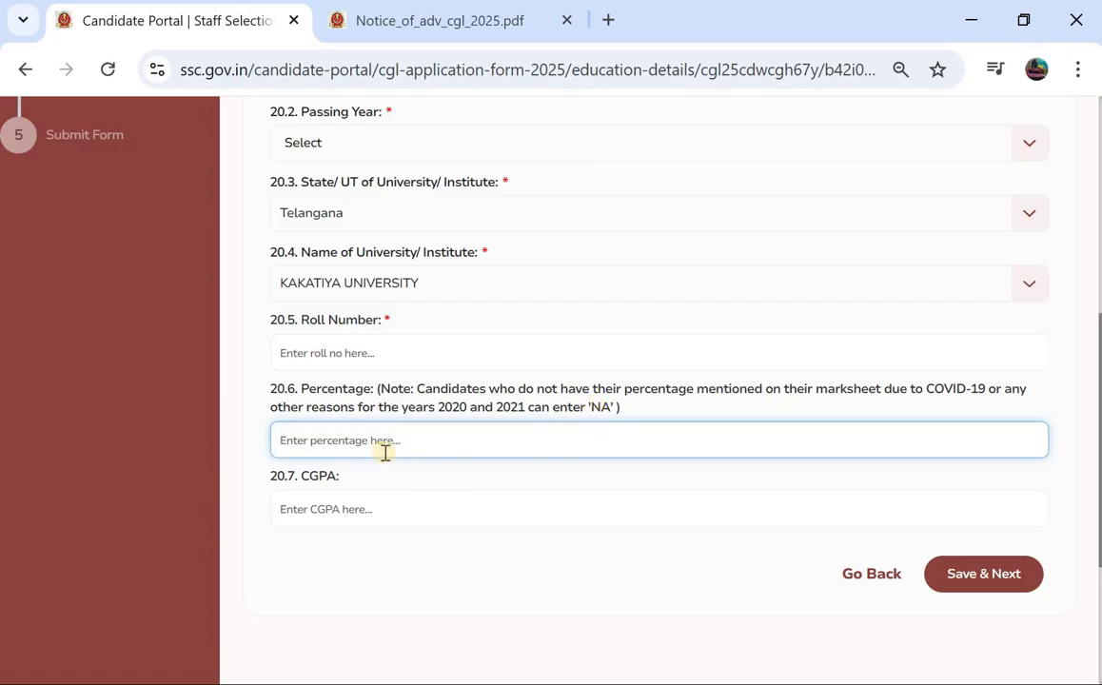
{"action": "type", "text": "A"}
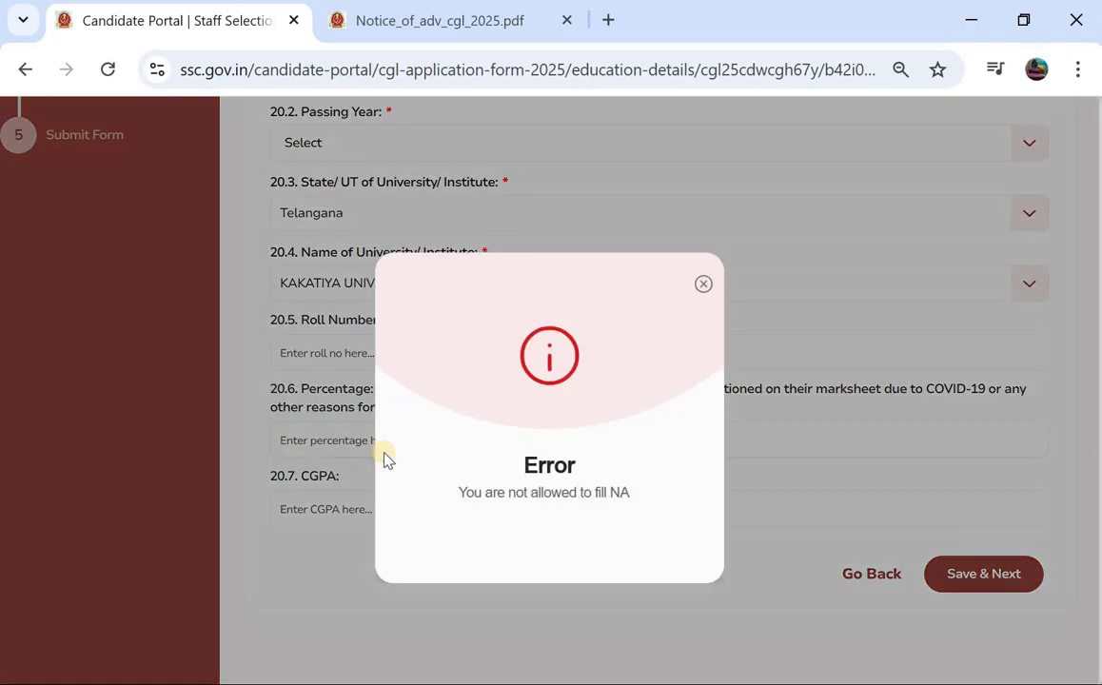
{"action": "left_click", "coordinate": [701, 287]}
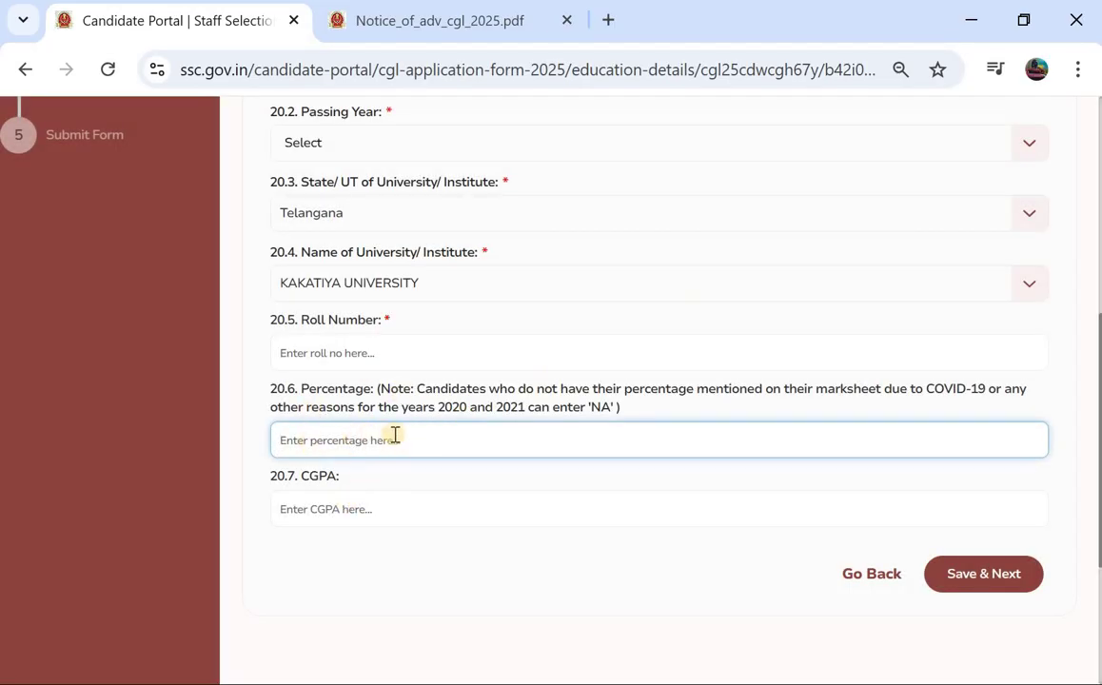
{"action": "left_click", "coordinate": [363, 510]}
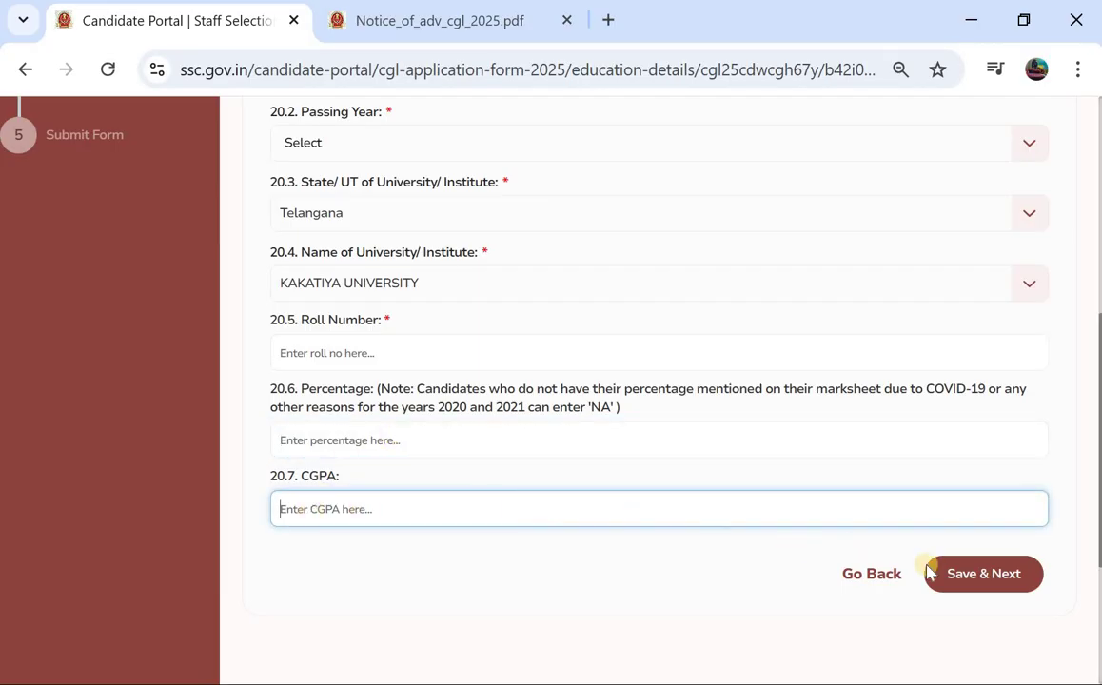
Save the education details and continue to the Additional Information-I section
{"action": "scroll", "coordinate": [669, 365], "scroll_direction": "up", "scroll_amount": 3}
{"action": "scroll", "coordinate": [669, 369], "scroll_direction": "down", "scroll_amount": 3}
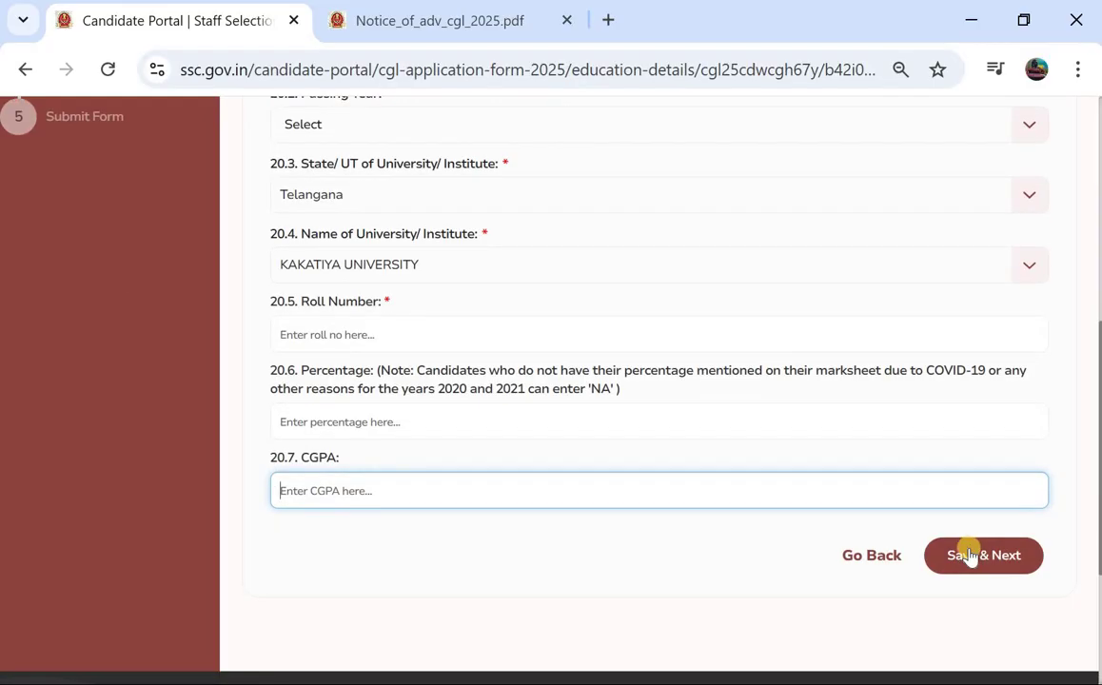
{"action": "left_click", "coordinate": [968, 557]}
{"action": "scroll", "coordinate": [559, 442], "scroll_direction": "up", "scroll_amount": 3}
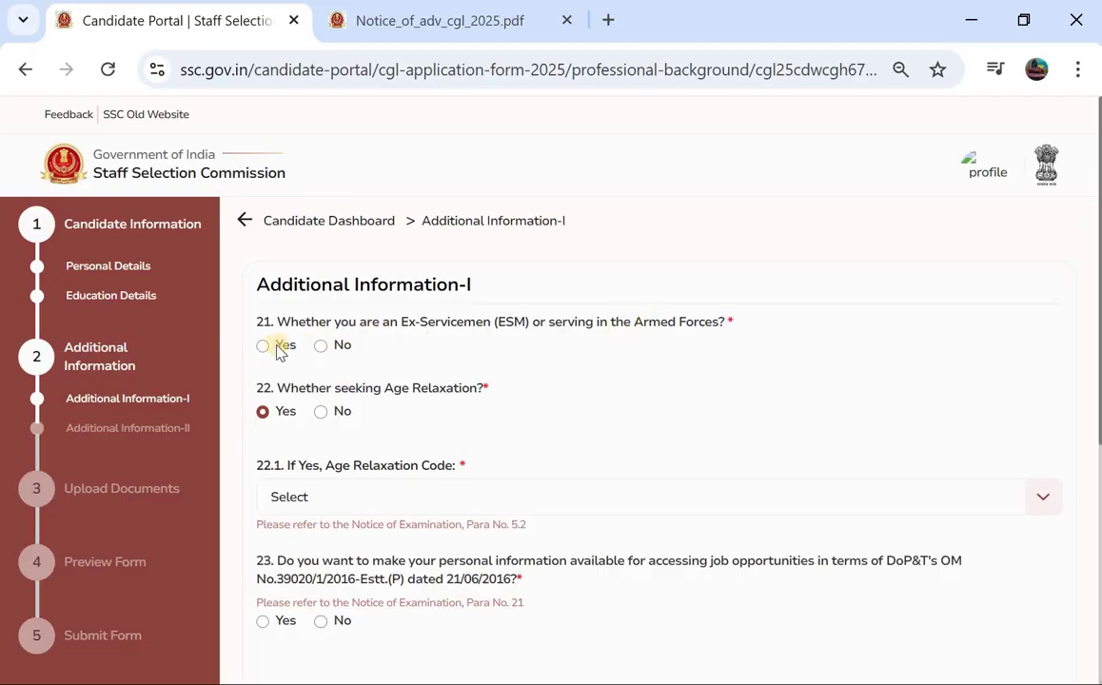
Answer No to the question about being an Ex-Serviceman or serving in the Armed Forces
{"action": "left_click", "coordinate": [262, 348]}
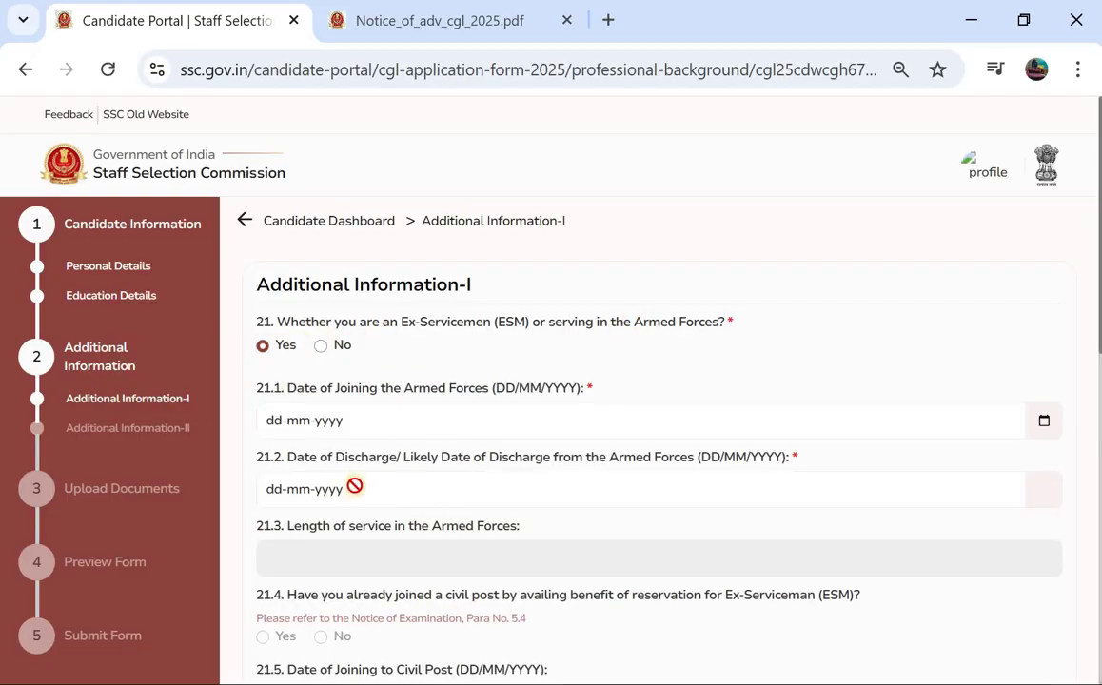
{"action": "left_click", "coordinate": [321, 347]}
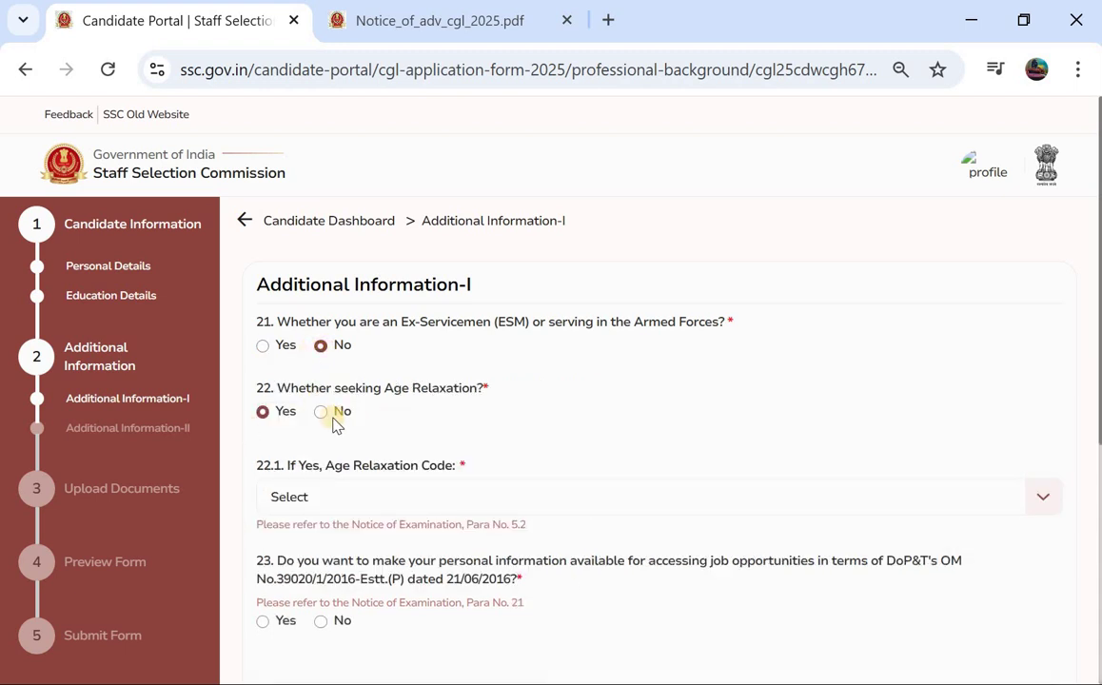
Examine the CGL 2025 notice for the age limit of each post and the permissible age relaxation codes in paragraph 5.2
{"action": "left_click", "coordinate": [443, 20]}
{"action": "scroll", "coordinate": [363, 387], "scroll_direction": "down", "scroll_amount": 7}
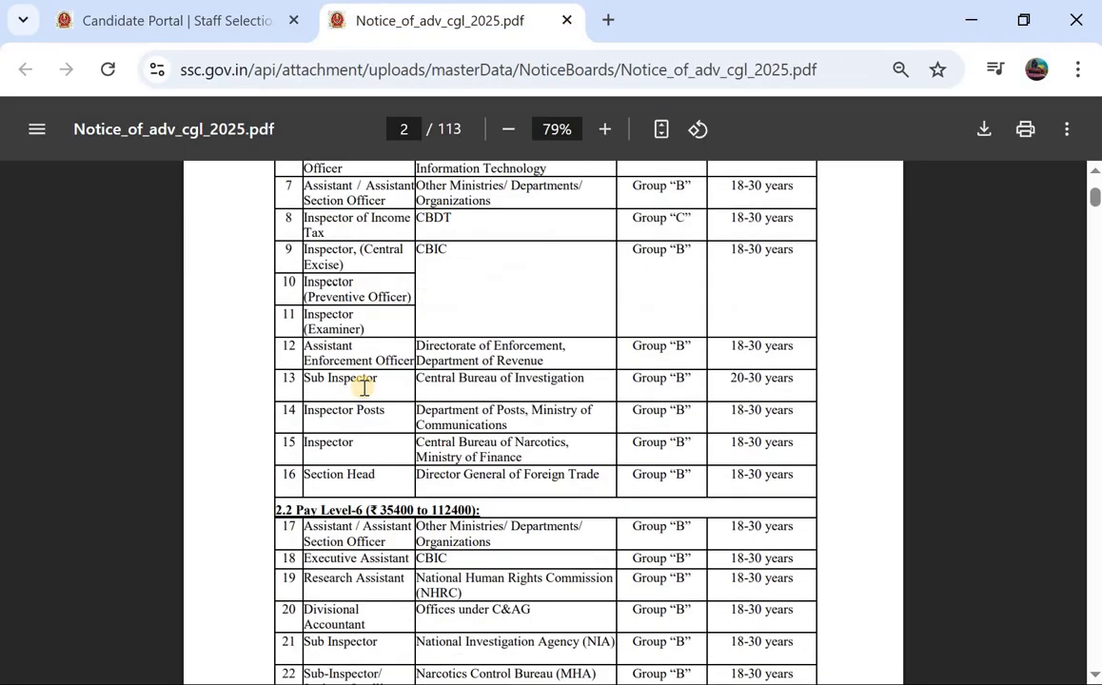
{"action": "scroll", "coordinate": [655, 396], "scroll_direction": "down", "scroll_amount": 6}
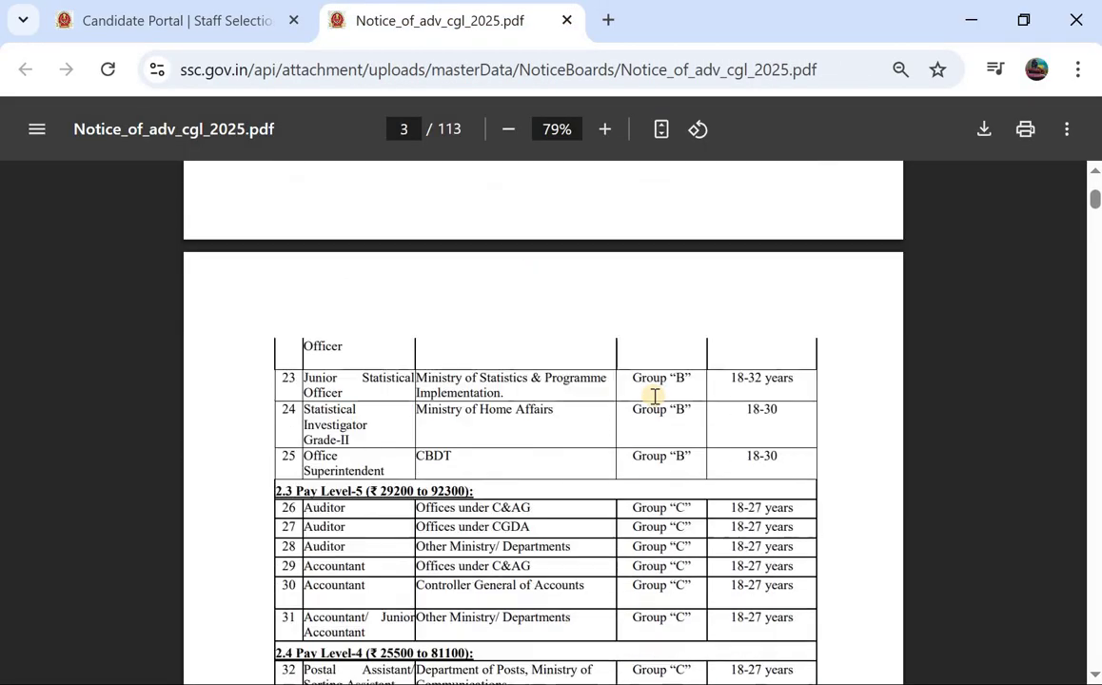
{"action": "scroll", "coordinate": [654, 397], "scroll_direction": "up", "scroll_amount": 12}
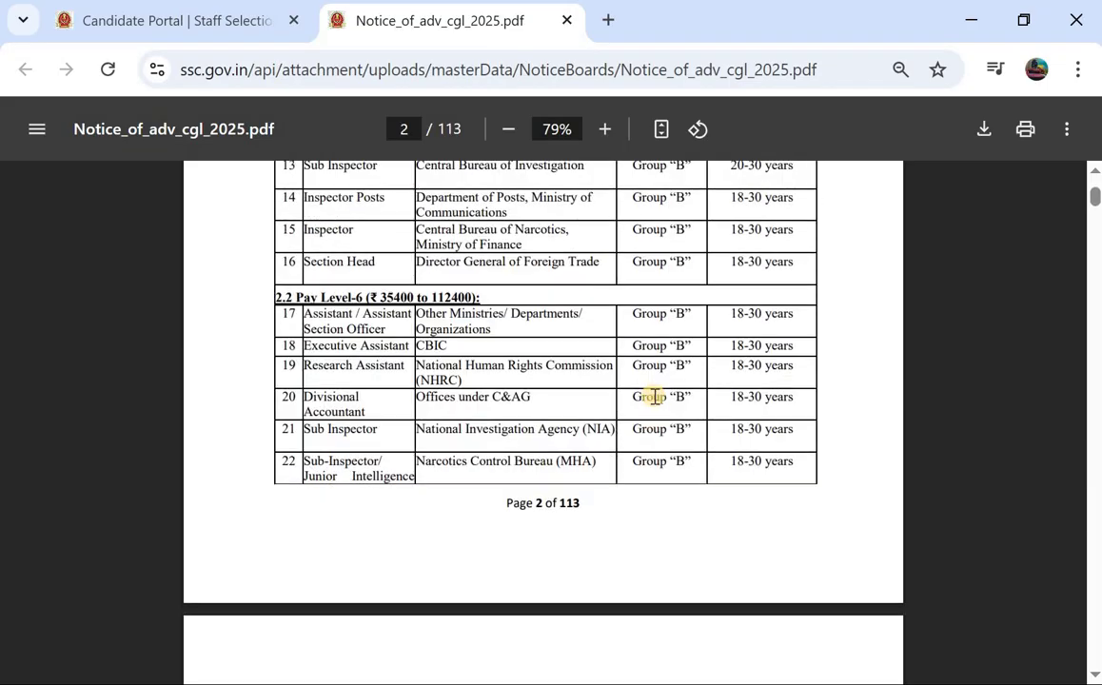
{"action": "scroll", "coordinate": [654, 396], "scroll_direction": "down", "scroll_amount": 1}
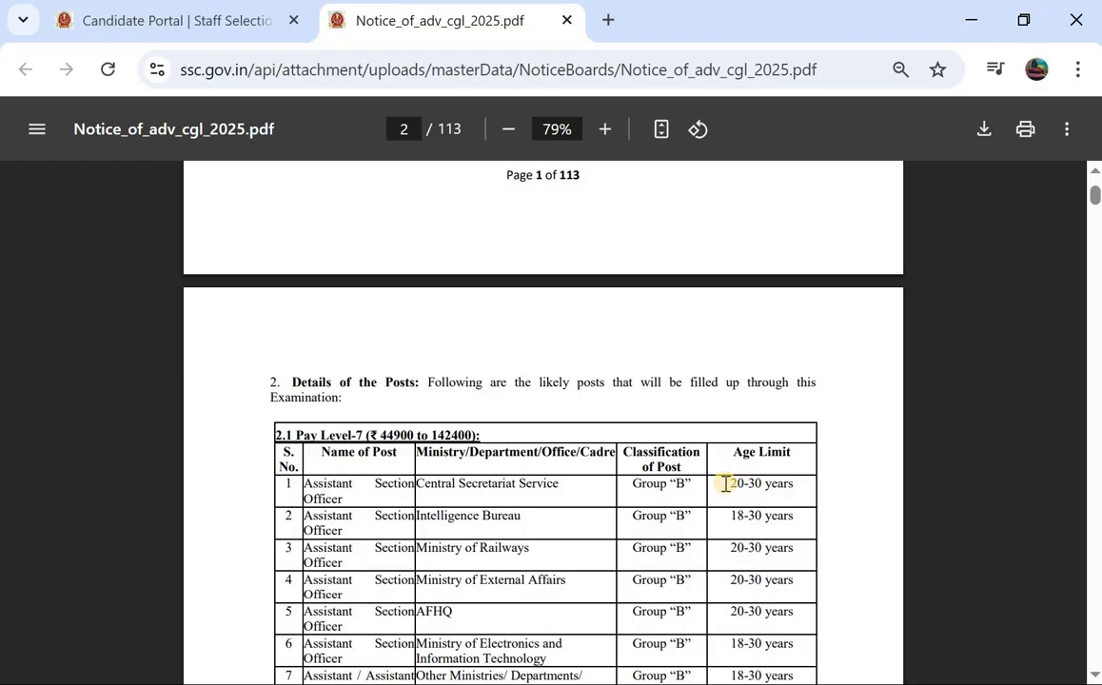
{"action": "scroll", "coordinate": [726, 485], "scroll_direction": "down", "scroll_amount": 7}
{"action": "scroll", "coordinate": [725, 484], "scroll_direction": "up", "scroll_amount": 4}
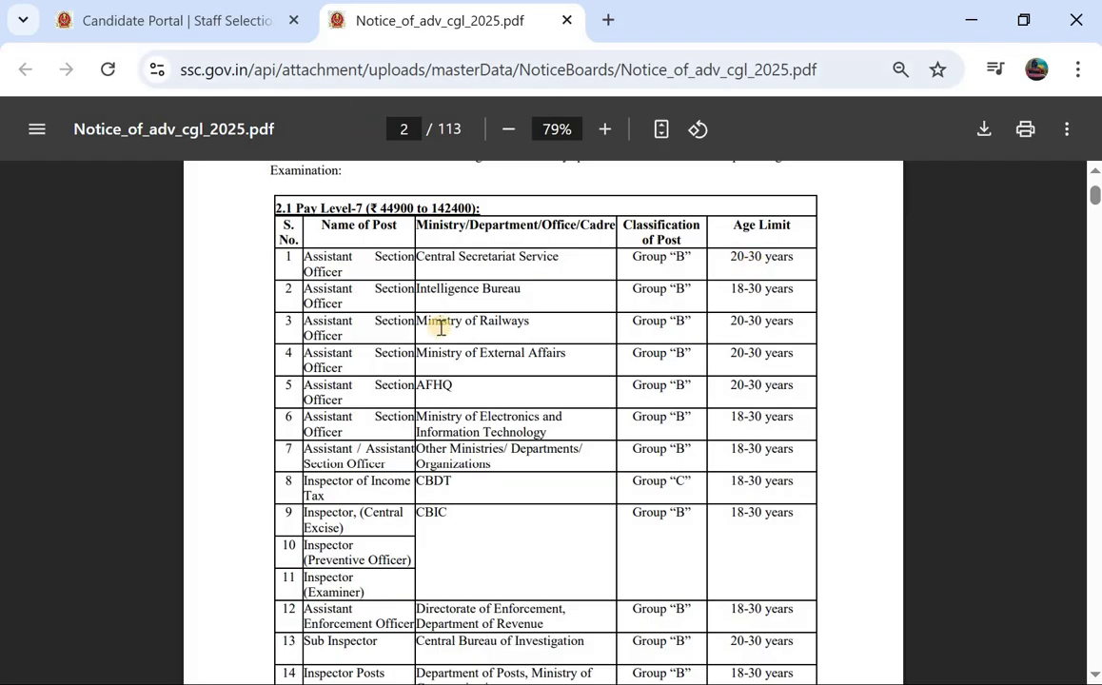
{"action": "scroll", "coordinate": [441, 326], "scroll_direction": "down", "scroll_amount": 20}
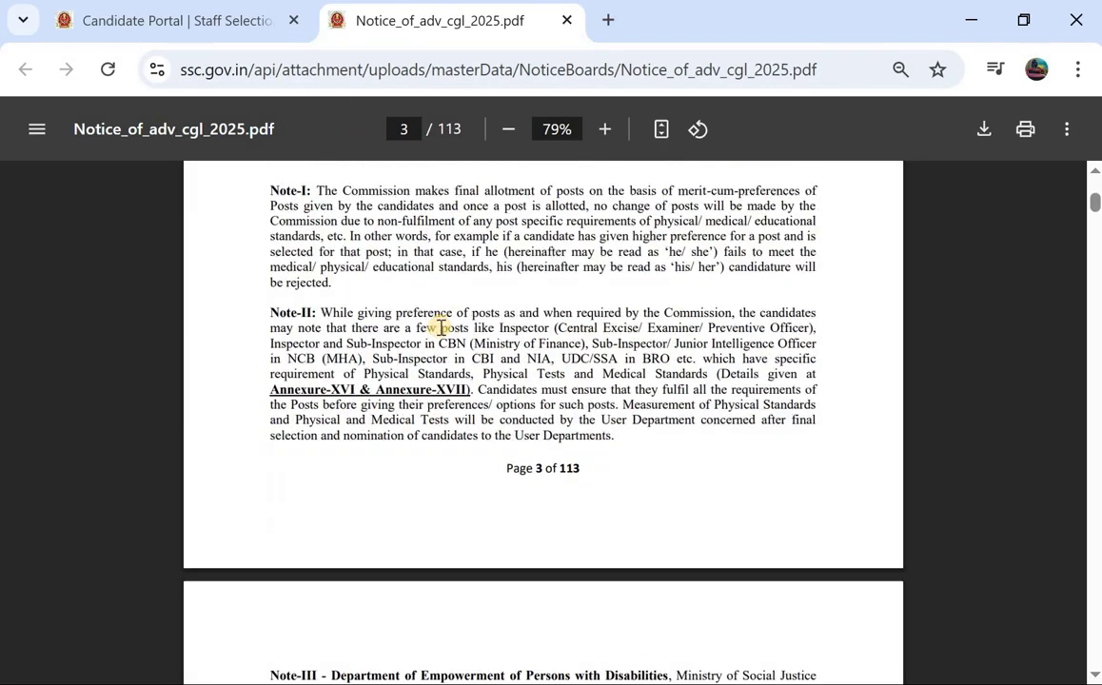
{"action": "scroll", "coordinate": [440, 326], "scroll_direction": "down", "scroll_amount": 15}
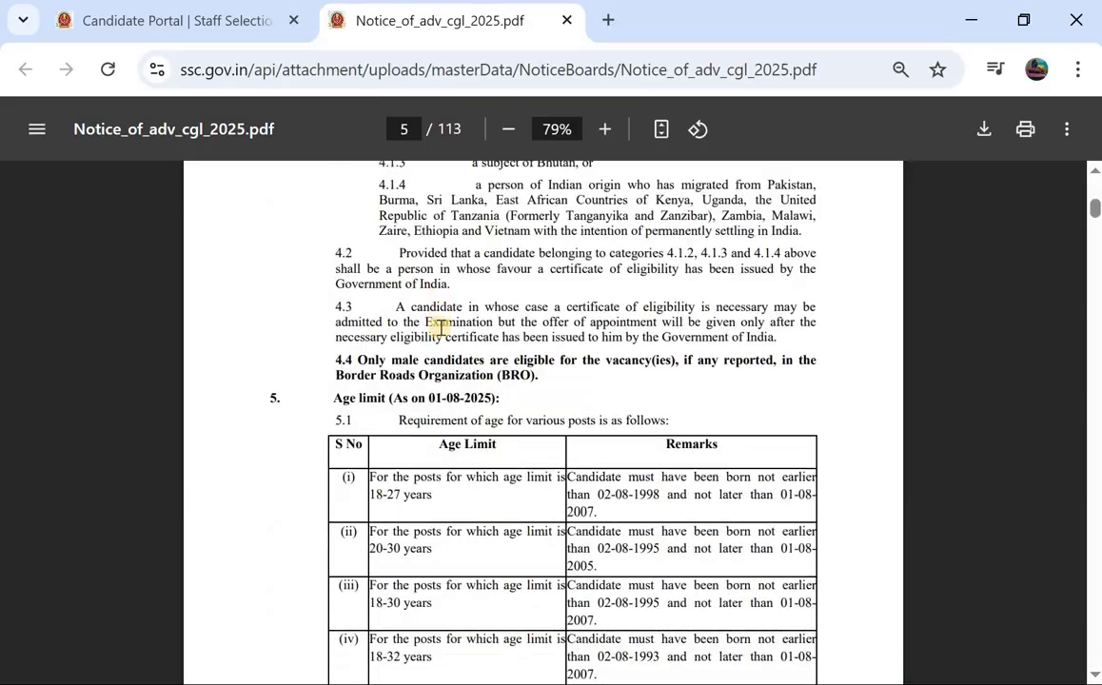
{"action": "scroll", "coordinate": [441, 326], "scroll_direction": "down", "scroll_amount": 10}
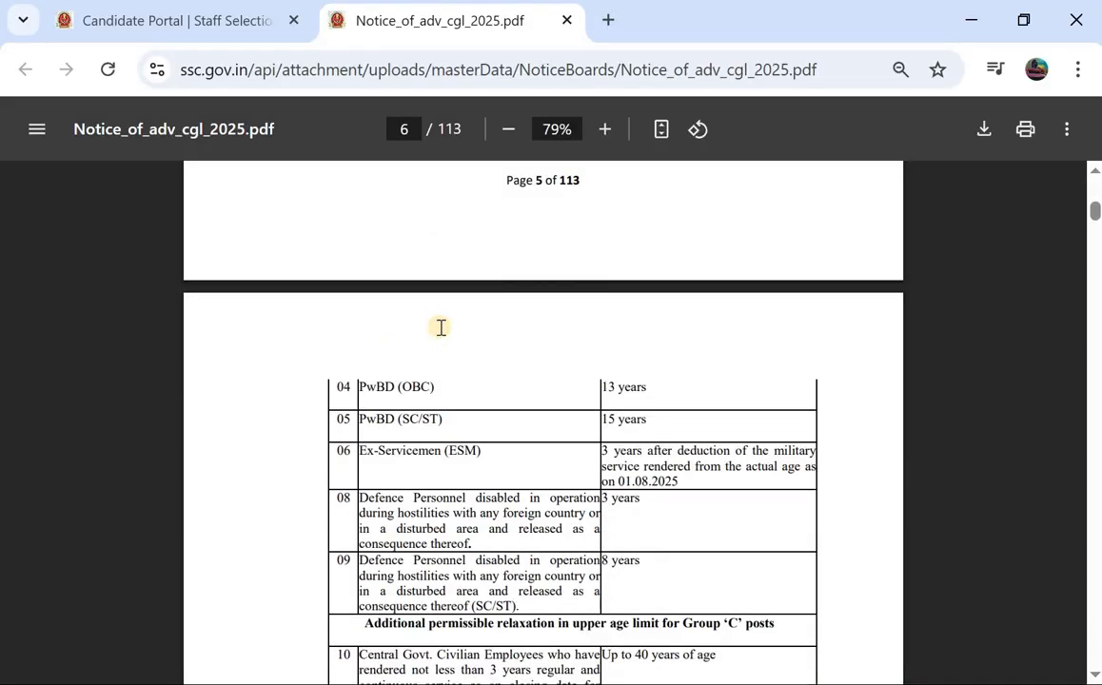
{"action": "scroll", "coordinate": [440, 326], "scroll_direction": "up", "scroll_amount": 3}
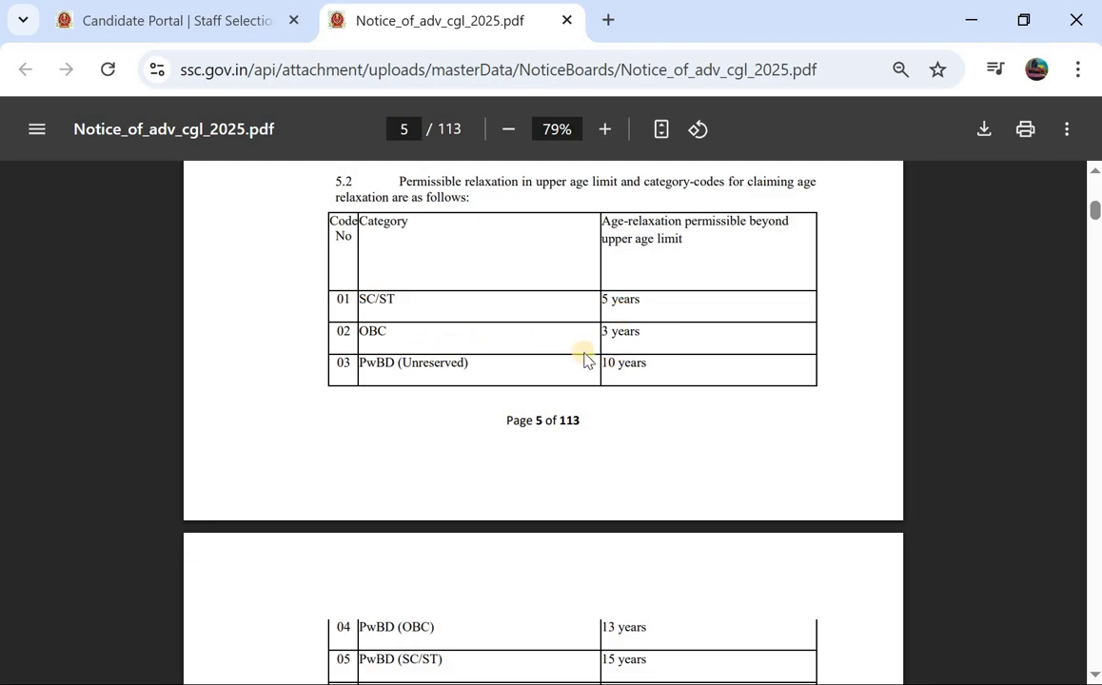
{"action": "scroll", "coordinate": [430, 309], "scroll_direction": "up", "scroll_amount": 20}
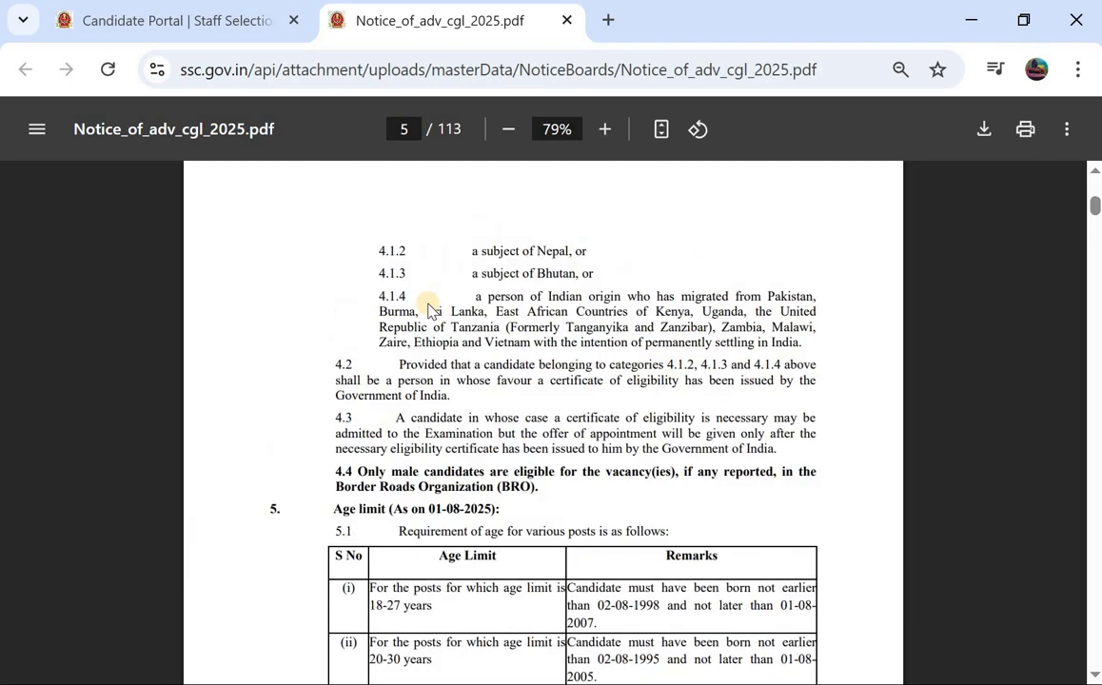
Return to the application form, check the available age relaxation codes, and answer No to seeking age relaxation
{"action": "left_click", "coordinate": [174, 21]}
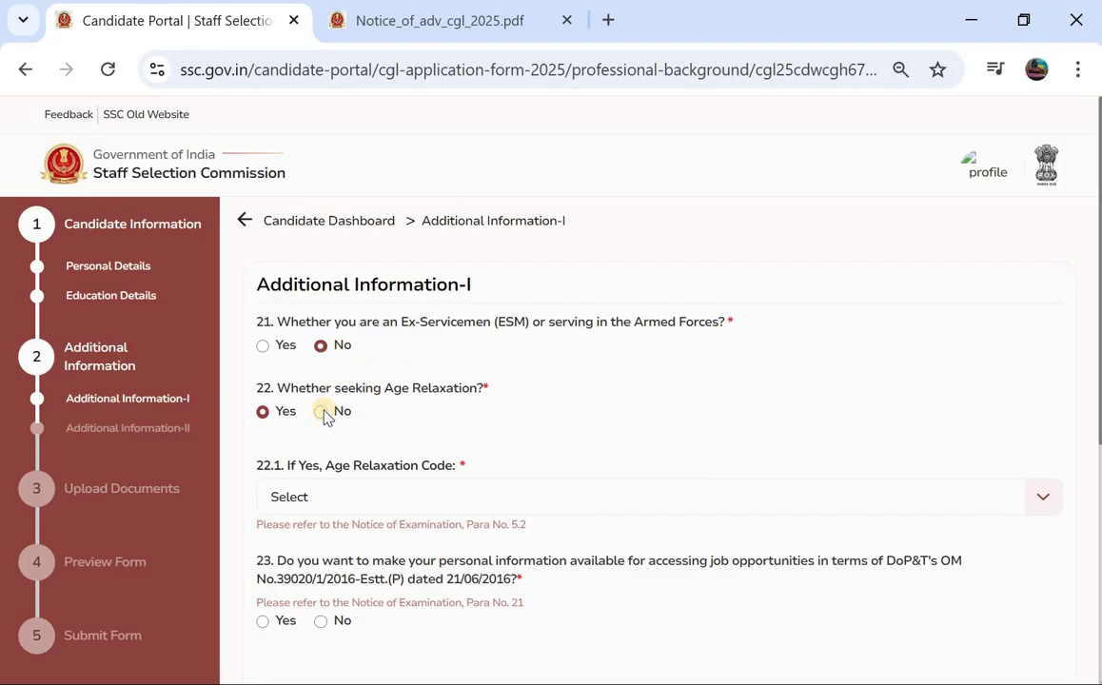
{"action": "scroll", "coordinate": [325, 417], "scroll_direction": "down", "scroll_amount": 1}
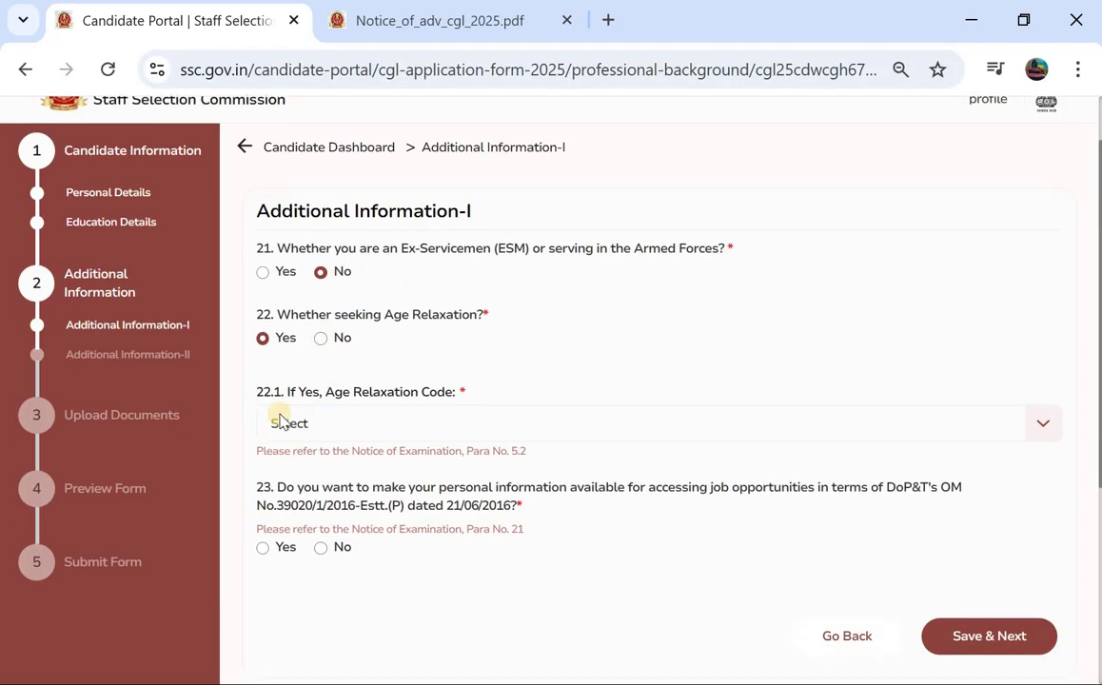
{"action": "left_click", "coordinate": [316, 423]}
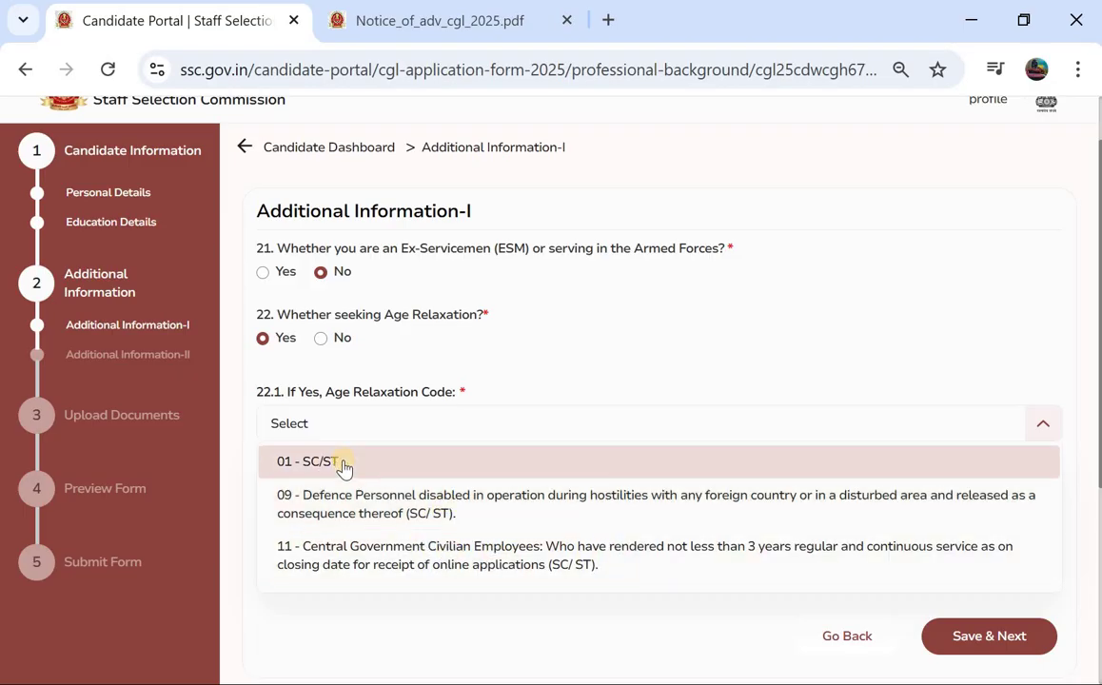
{"action": "left_click", "coordinate": [320, 340]}
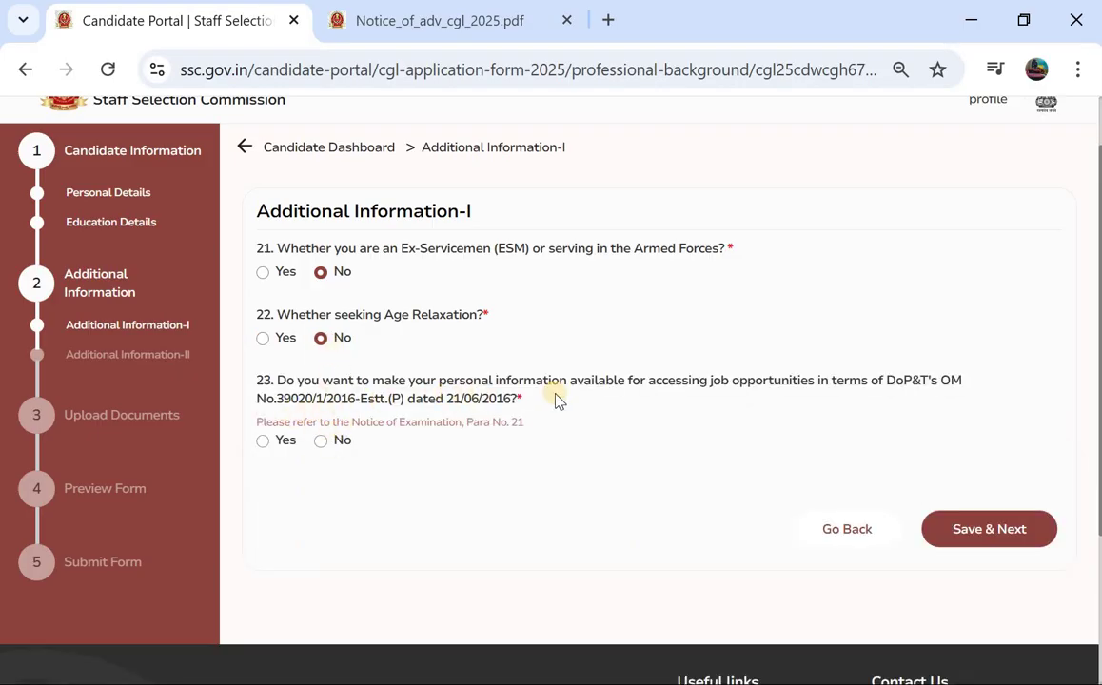
Answer Yes to sharing personal information for job opportunities, then save and continue to the Additional Information-II section
{"action": "left_click", "coordinate": [265, 442]}
{"action": "scroll", "coordinate": [590, 262], "scroll_direction": "up", "scroll_amount": 1}
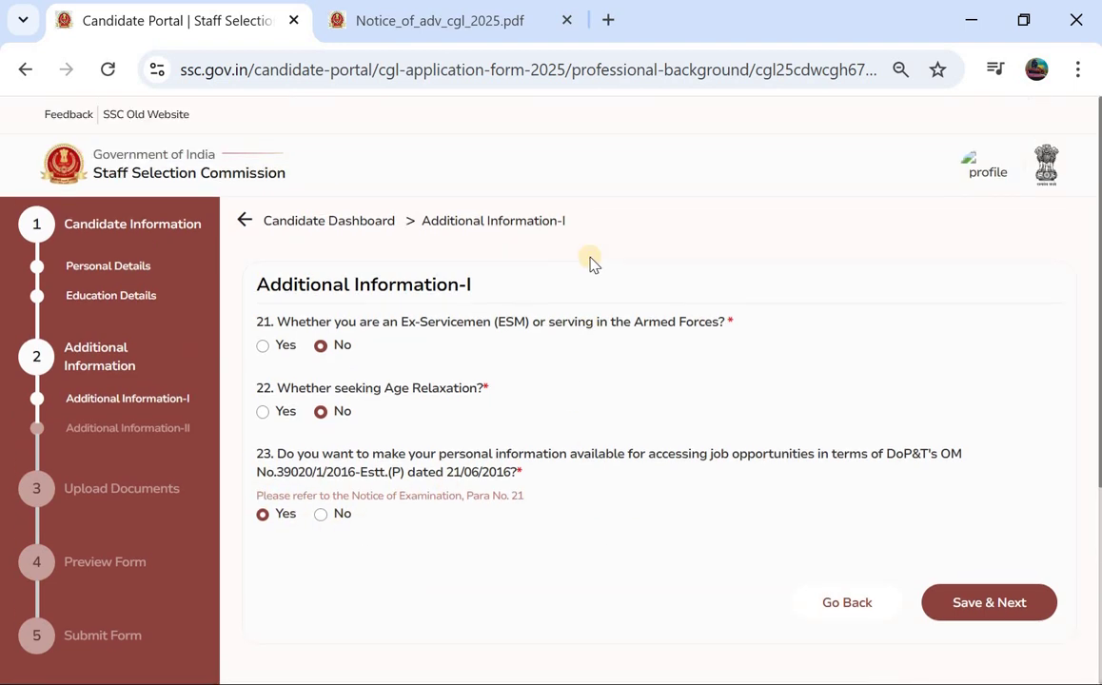
{"action": "left_click", "coordinate": [990, 605]}
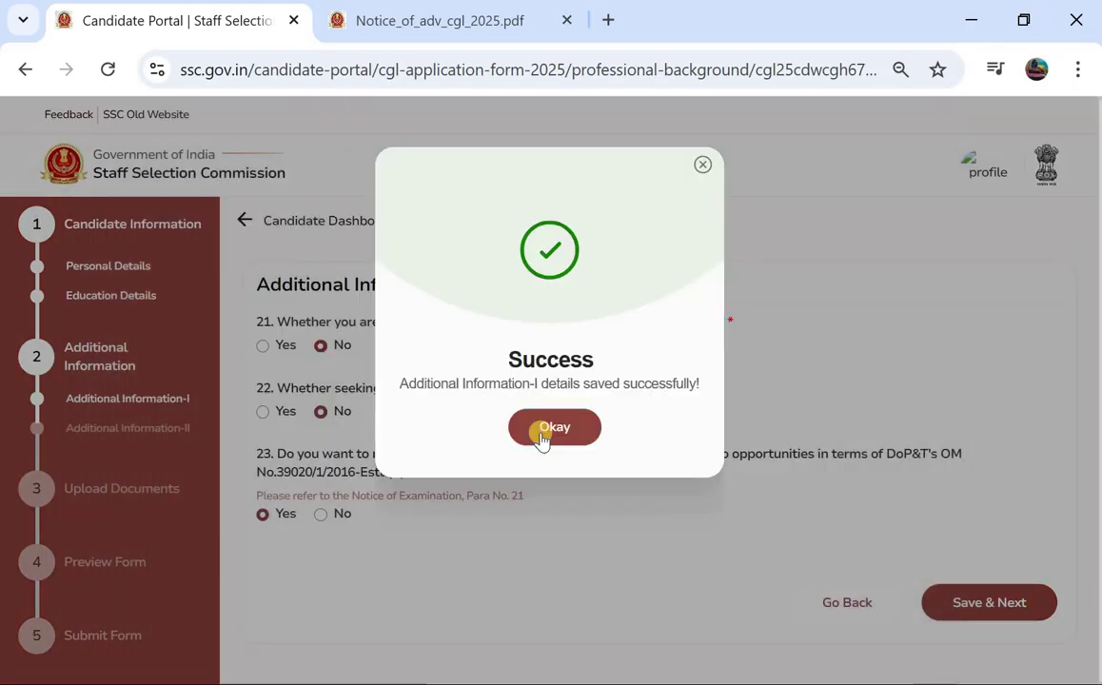
{"action": "left_click", "coordinate": [542, 432]}
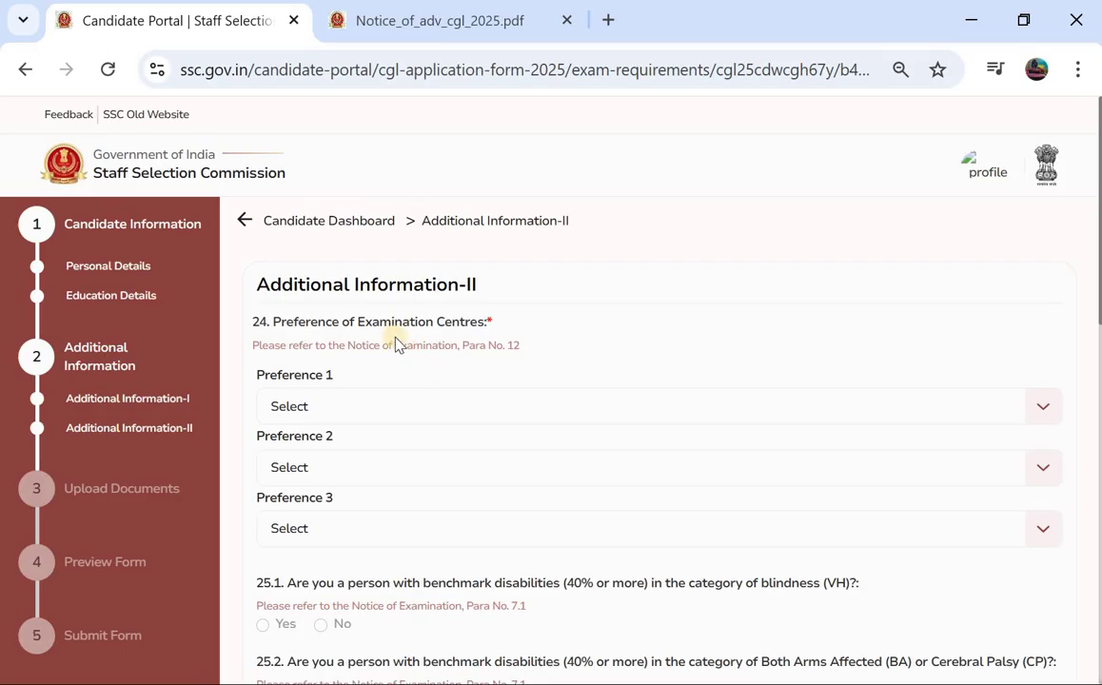
Set the first examination centre preference to SR-Hyderabad (8601)
{"action": "left_click", "coordinate": [335, 404]}
{"action": "scroll", "coordinate": [324, 499], "scroll_direction": "down", "scroll_amount": 5}
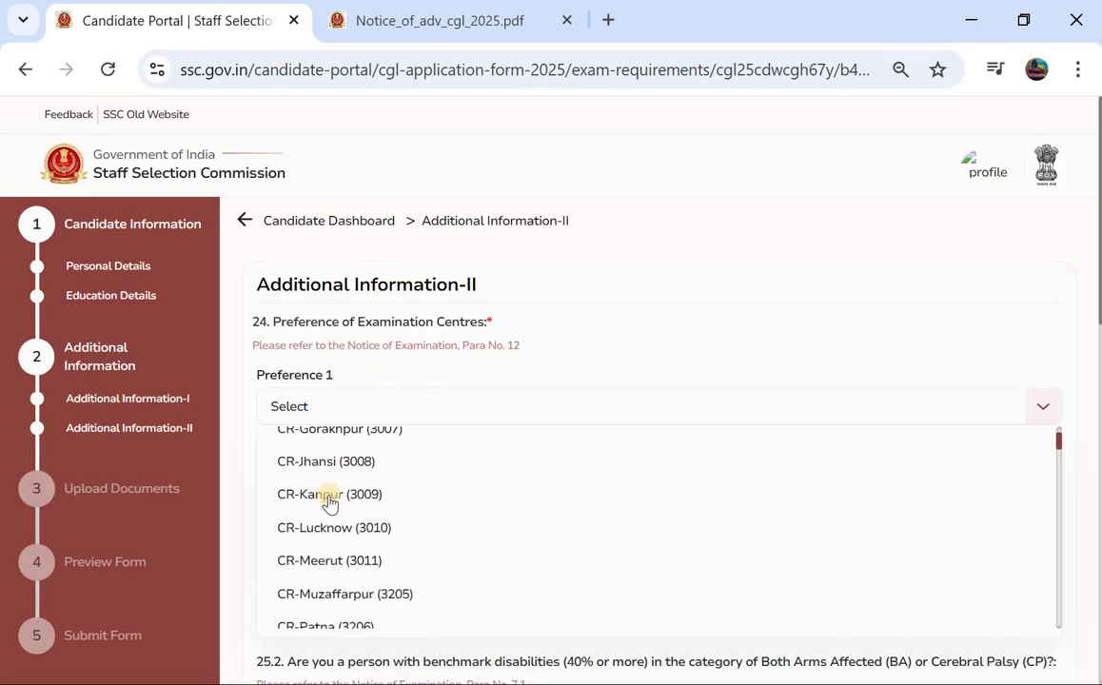
{"action": "scroll", "coordinate": [328, 502], "scroll_direction": "down", "scroll_amount": 12}
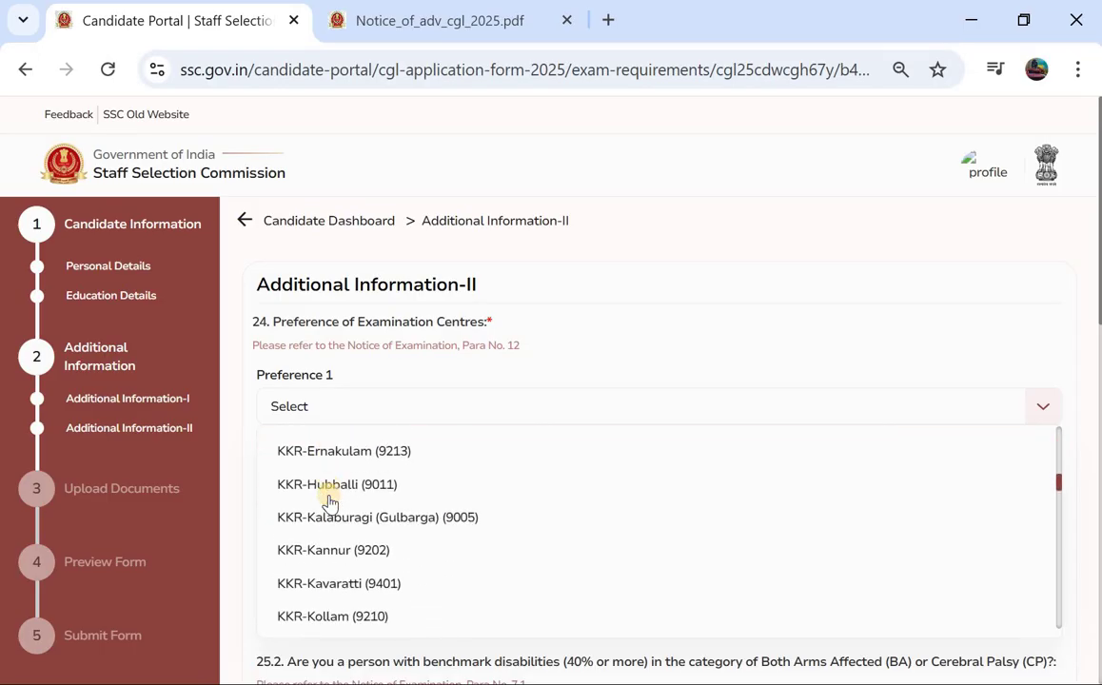
{"action": "scroll", "coordinate": [328, 502], "scroll_direction": "down", "scroll_amount": 12}
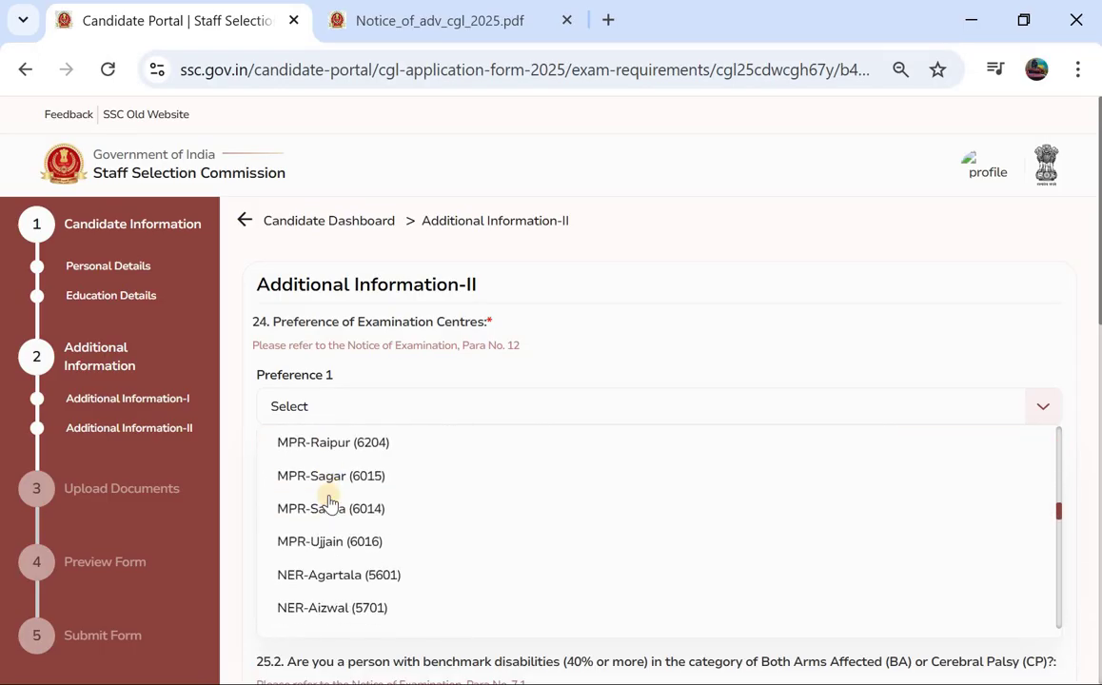
{"action": "scroll", "coordinate": [328, 502], "scroll_direction": "down", "scroll_amount": 12}
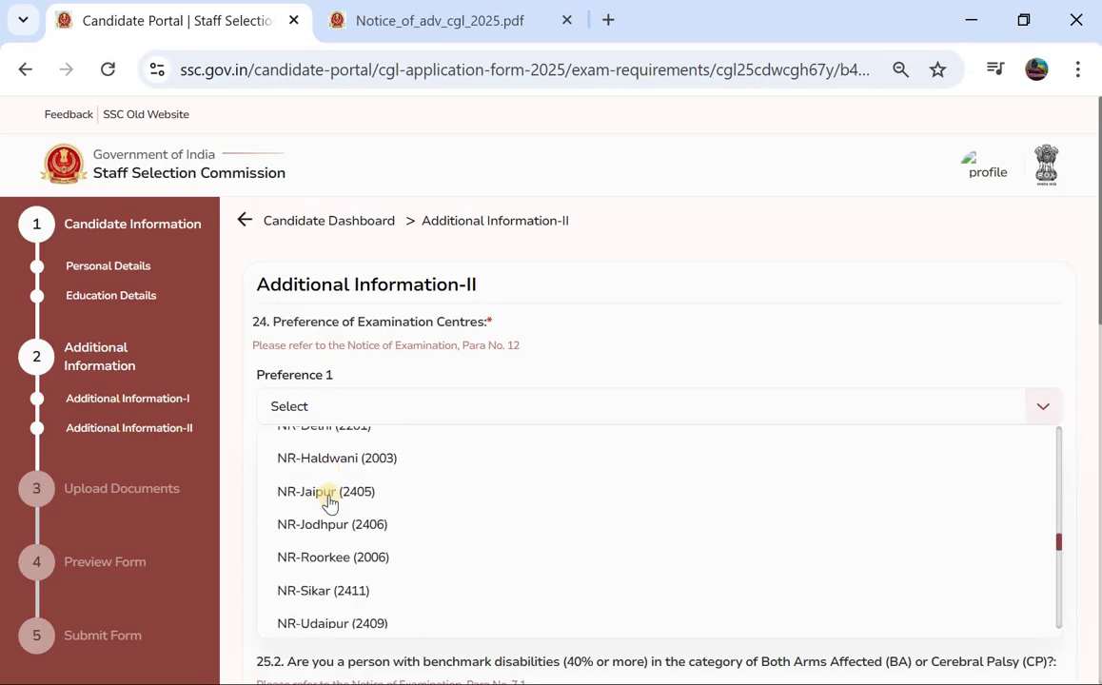
{"action": "scroll", "coordinate": [328, 502], "scroll_direction": "down", "scroll_amount": 12}
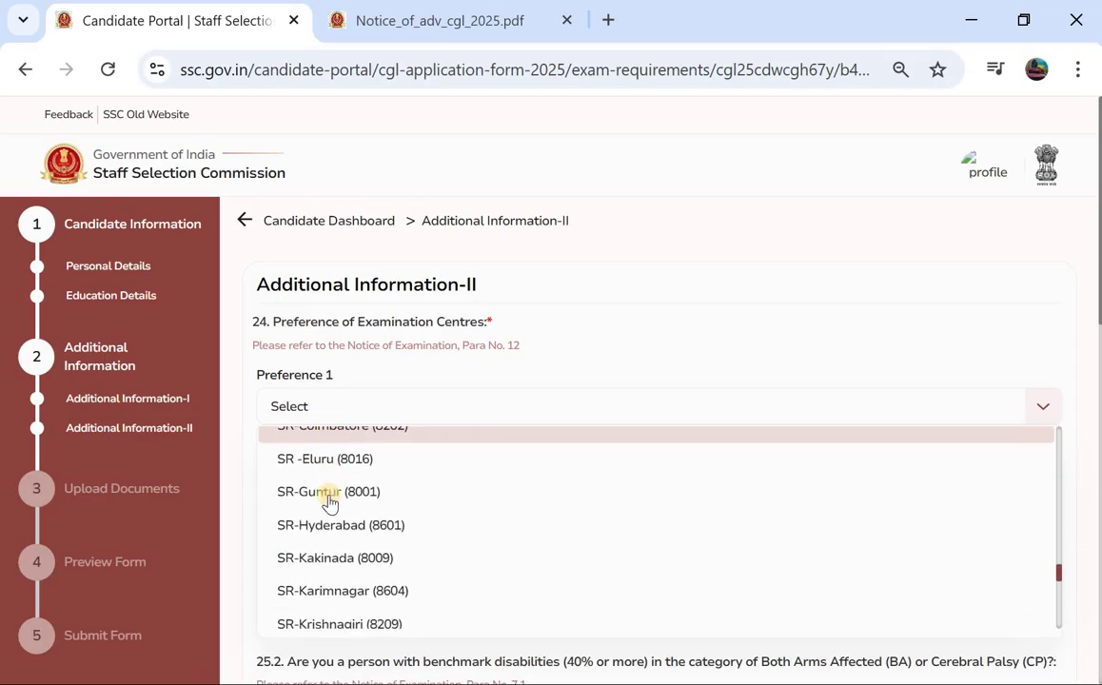
{"action": "scroll", "coordinate": [371, 476], "scroll_direction": "up", "scroll_amount": 1}
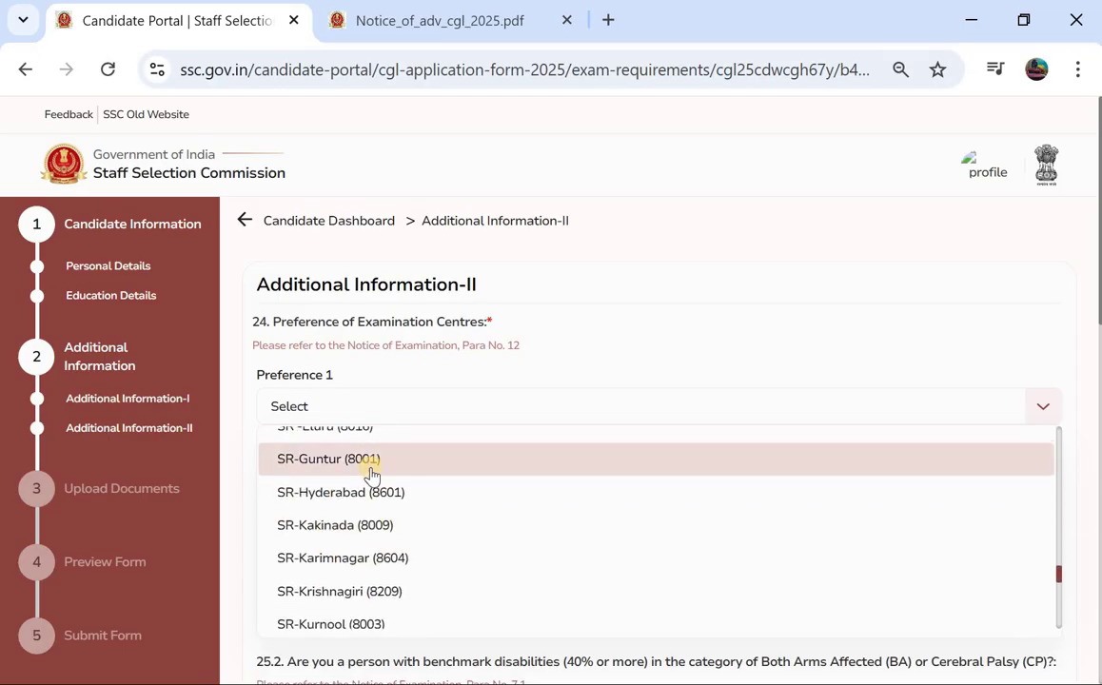
{"action": "left_click", "coordinate": [365, 497]}
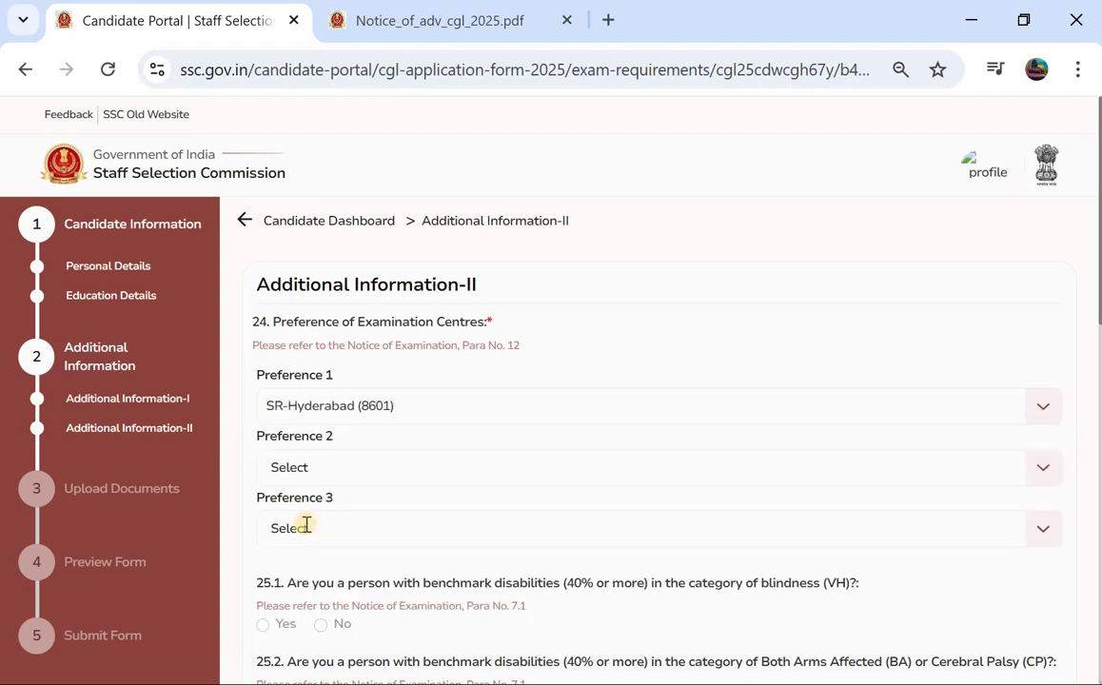
Set the second examination centre preference to SR-Vijayawada (8008)
{"action": "left_click", "coordinate": [357, 466]}
{"action": "scroll", "coordinate": [314, 536], "scroll_direction": "down", "scroll_amount": 15}
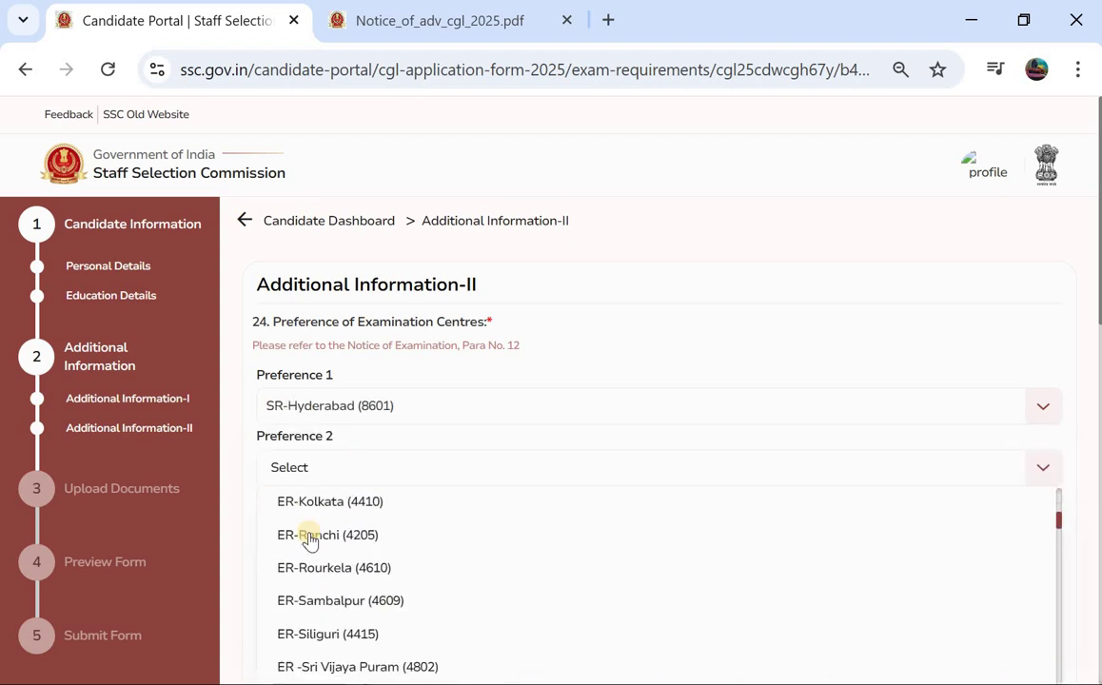
{"action": "scroll", "coordinate": [308, 540], "scroll_direction": "down", "scroll_amount": 15}
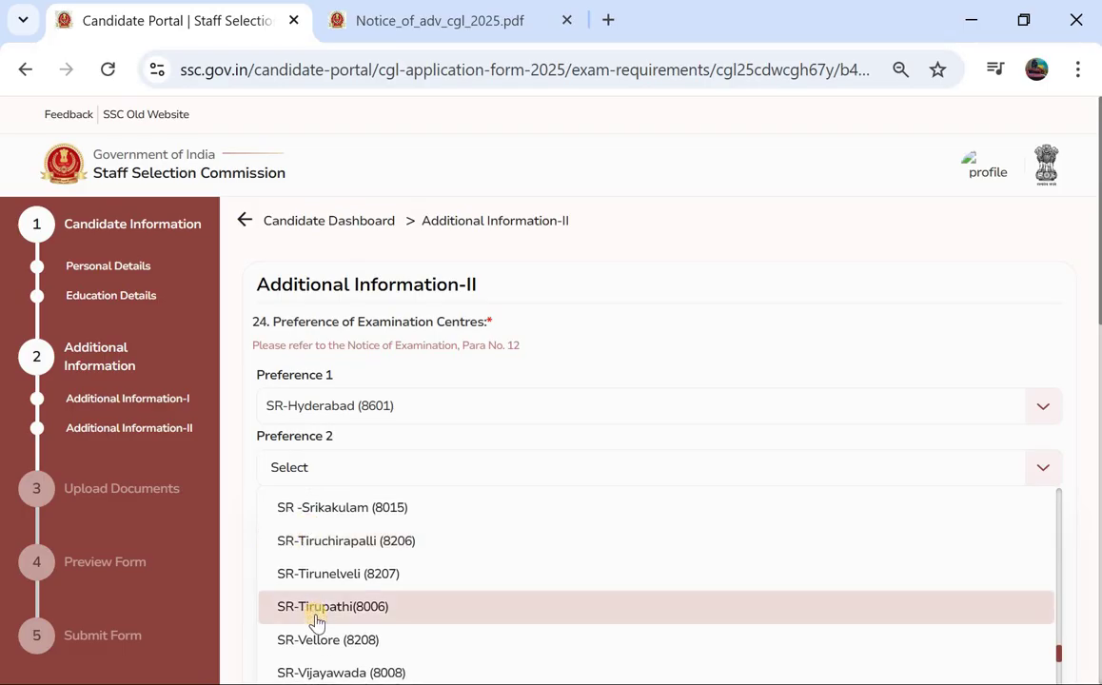
{"action": "left_click", "coordinate": [333, 670]}
Set the third examination centre preference to SR-Warangal (8603)
{"action": "left_click", "coordinate": [420, 523]}
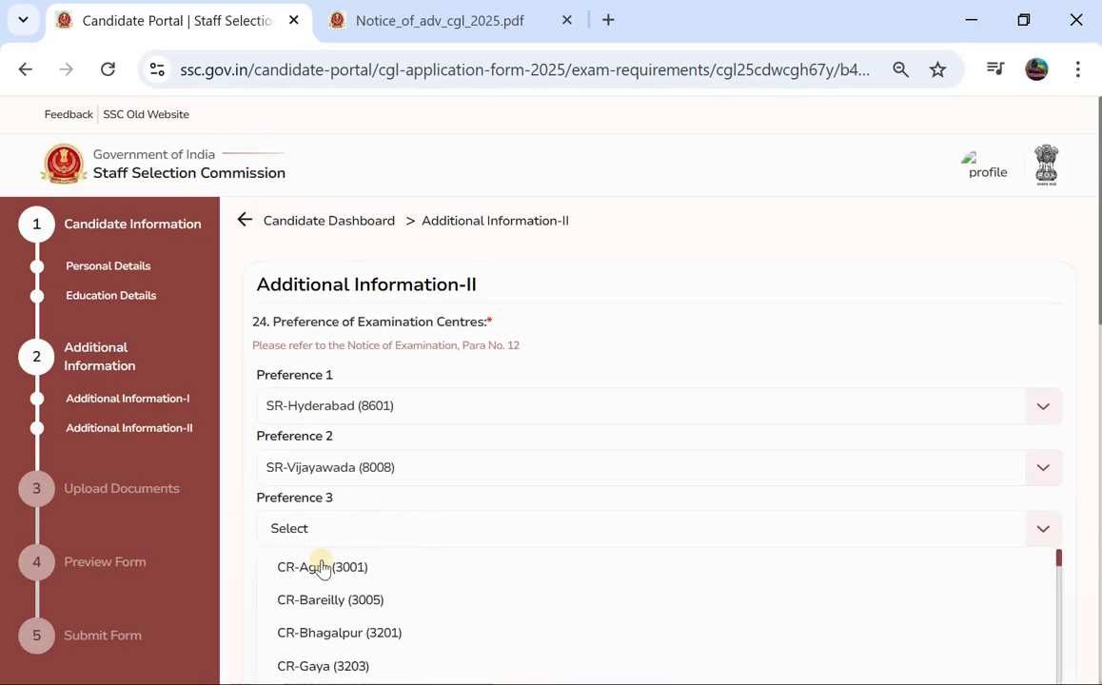
{"action": "scroll", "coordinate": [320, 585], "scroll_direction": "down", "scroll_amount": 15}
{"action": "scroll", "coordinate": [324, 590], "scroll_direction": "up", "scroll_amount": 5}
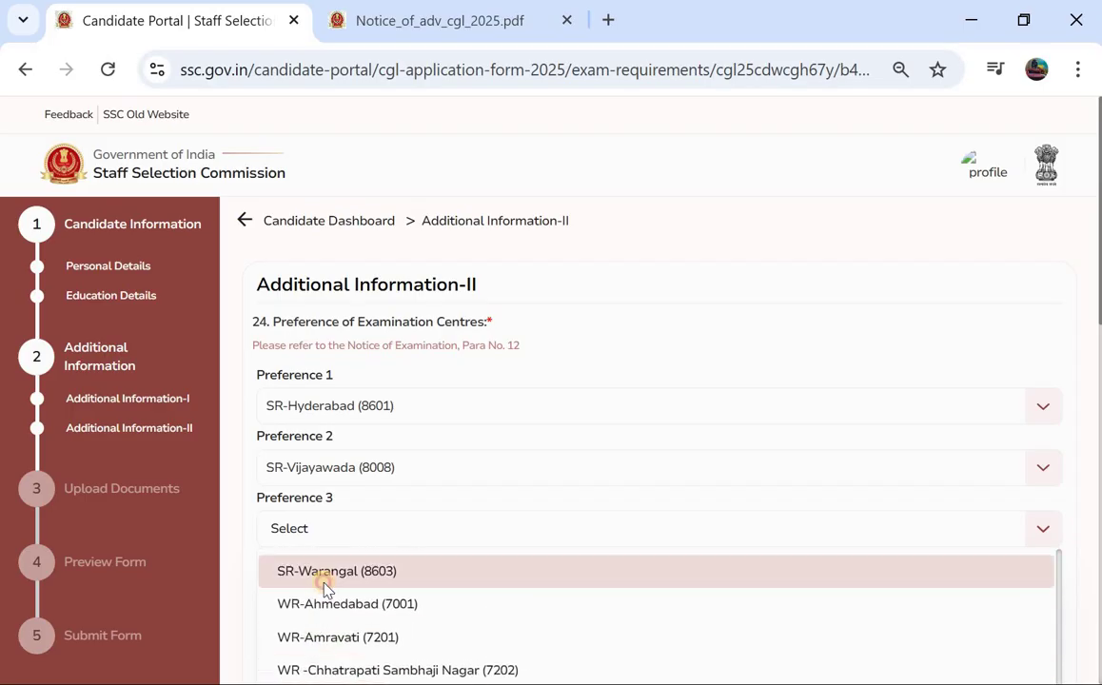
{"action": "left_click", "coordinate": [323, 584]}
Answer No to question 25.3 about having a physical limitation to write
{"action": "scroll", "coordinate": [414, 468], "scroll_direction": "down", "scroll_amount": 3}
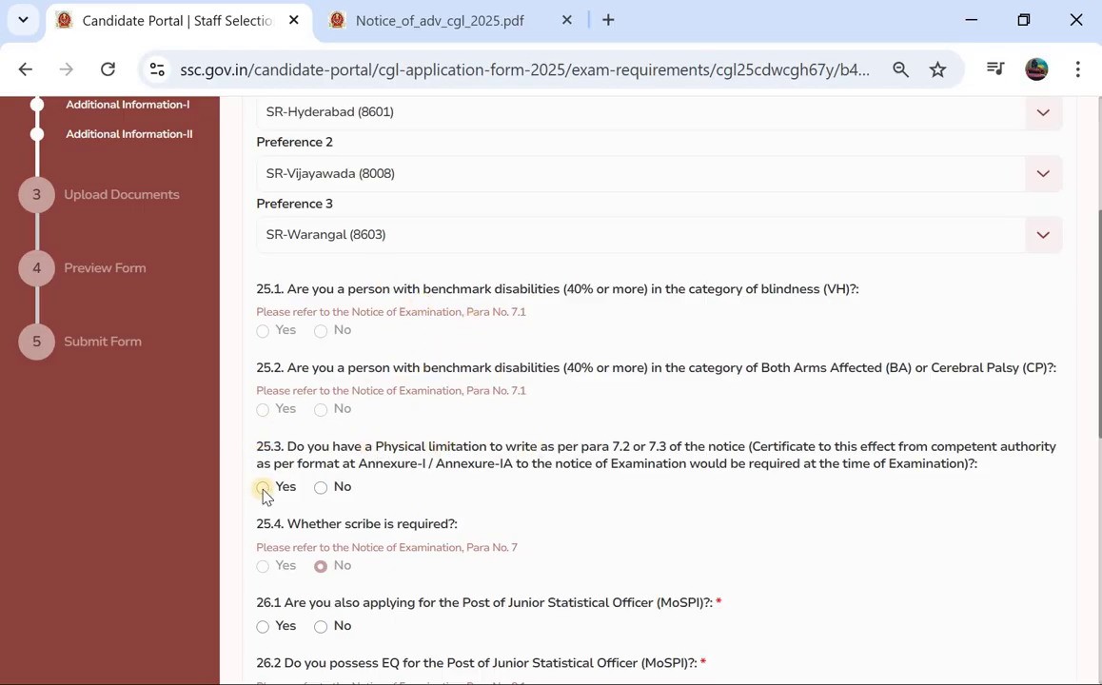
{"action": "left_click", "coordinate": [320, 487]}
{"action": "scroll", "coordinate": [527, 457], "scroll_direction": "down", "scroll_amount": 1}
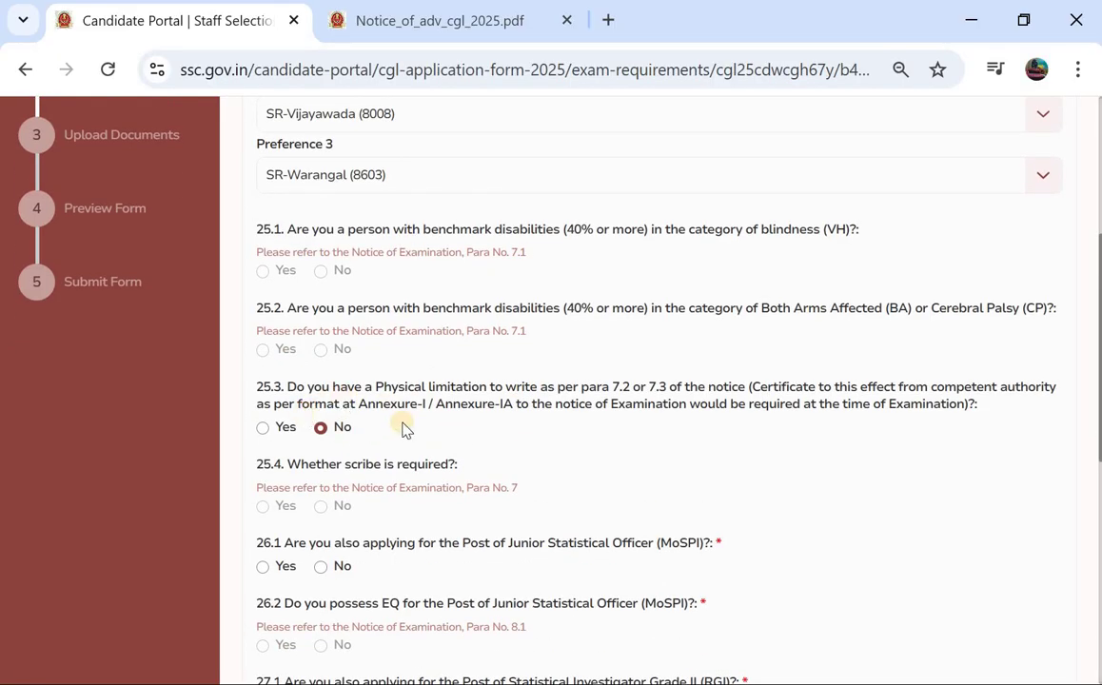
Answer No to question 26.1 about also applying for the post of Junior Statistical Officer (MoSPI)
{"action": "scroll", "coordinate": [400, 424], "scroll_direction": "down", "scroll_amount": 2}
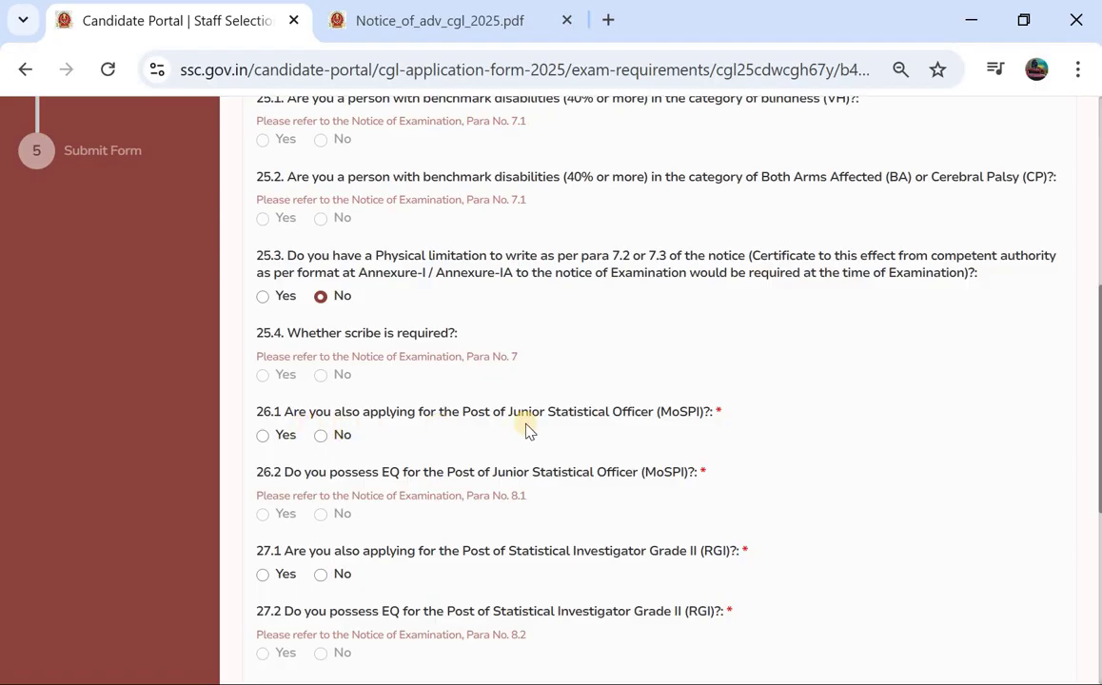
{"action": "left_click", "coordinate": [267, 436]}
{"action": "left_click", "coordinate": [322, 435]}
{"action": "scroll", "coordinate": [379, 439], "scroll_direction": "down", "scroll_amount": 1}
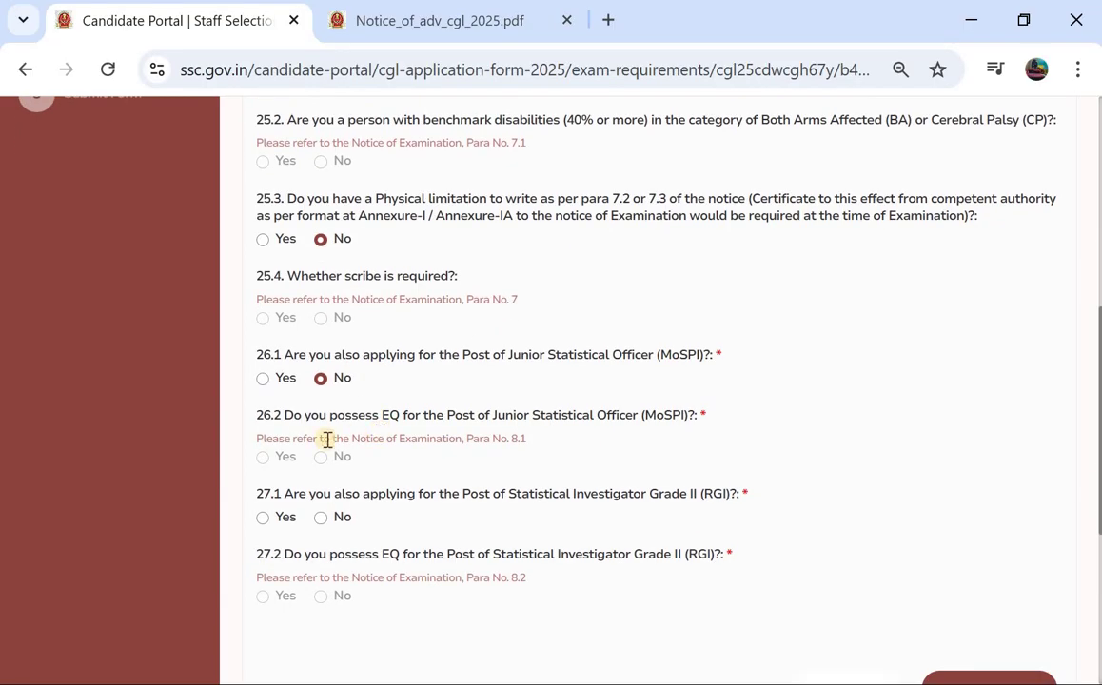
{"action": "scroll", "coordinate": [362, 440], "scroll_direction": "down", "scroll_amount": 2}
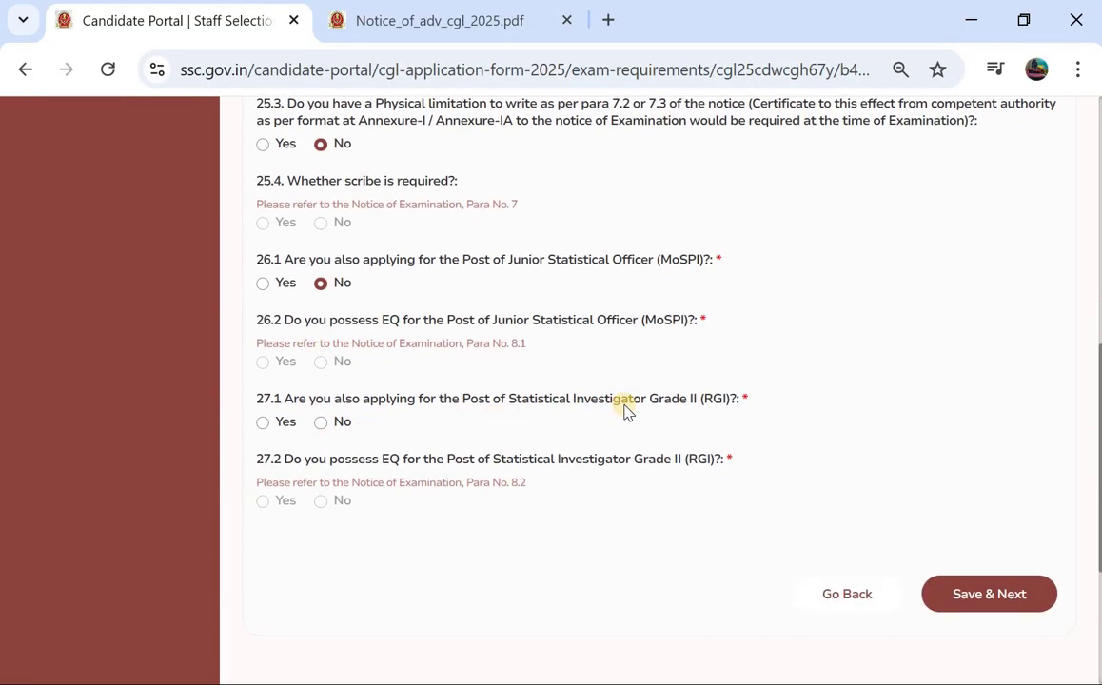
Answer No to question 27.1 about also applying for the post of Statistical Investigator Grade II (RGI)
{"action": "left_click", "coordinate": [321, 422]}
{"action": "scroll", "coordinate": [417, 422], "scroll_direction": "down", "scroll_amount": 1}
{"action": "scroll", "coordinate": [647, 357], "scroll_direction": "up", "scroll_amount": 1}
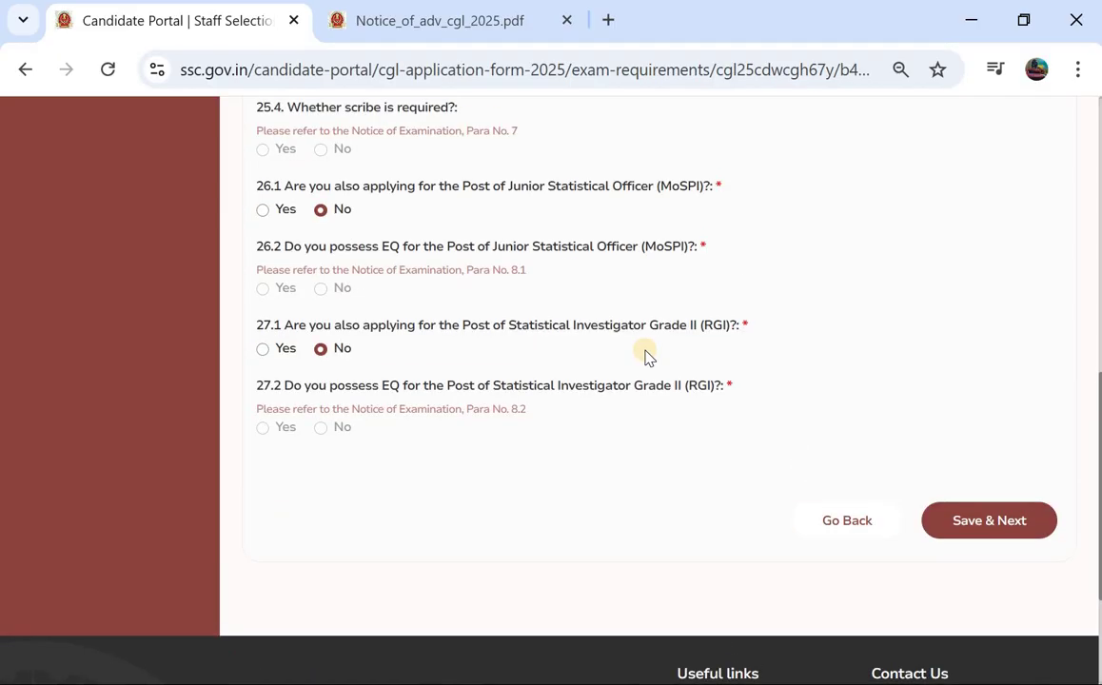
{"action": "scroll", "coordinate": [393, 321], "scroll_direction": "up", "scroll_amount": 1}
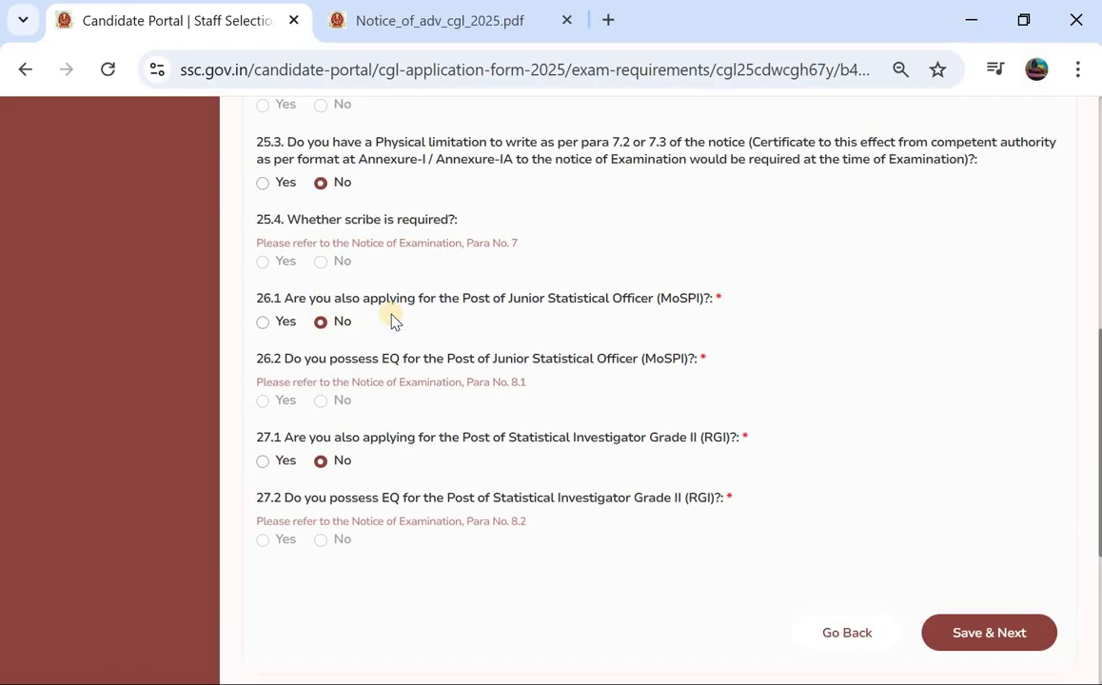
Answer Yes to questions 26.1 and 26.2 on the Junior Statistical Officer (MoSPI) post, and save the Additional Information-II section
{"action": "scroll", "coordinate": [737, 385], "scroll_direction": "down", "scroll_amount": 2}
{"action": "left_click", "coordinate": [967, 403]}
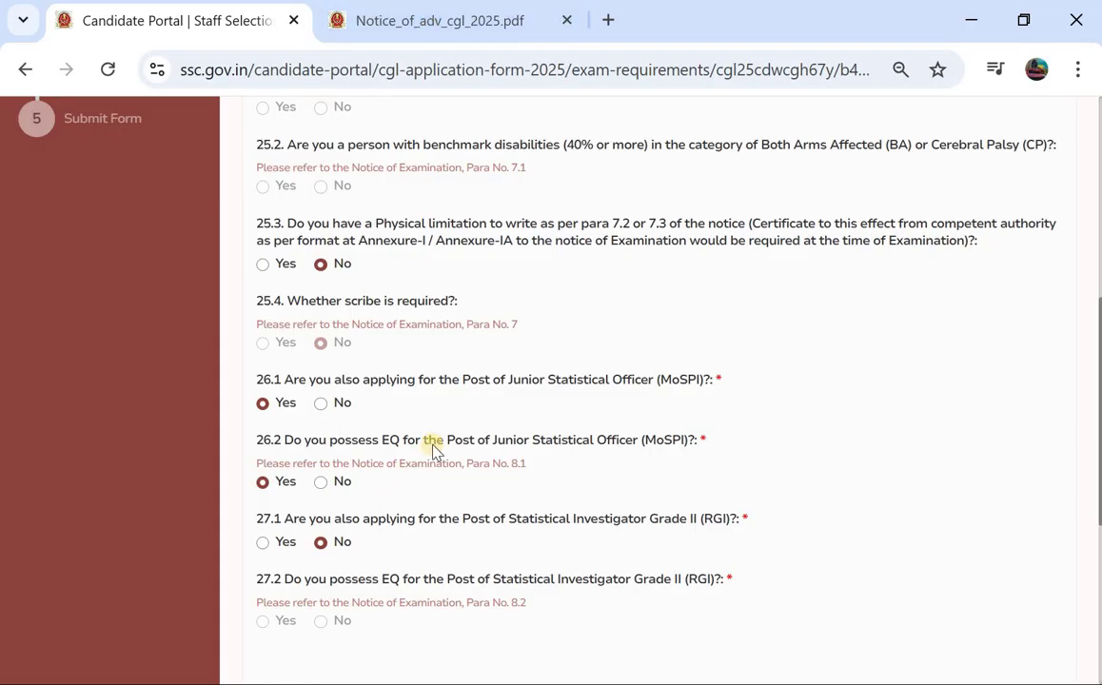
{"action": "scroll", "coordinate": [582, 450], "scroll_direction": "down", "scroll_amount": 1}
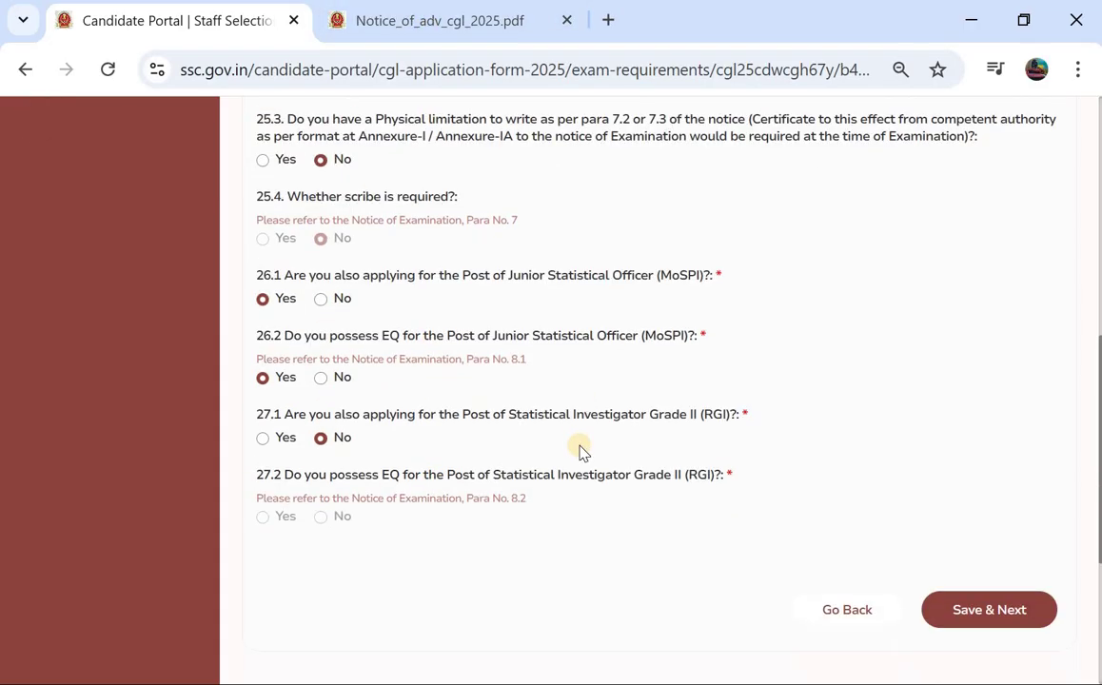
{"action": "left_click", "coordinate": [970, 590]}
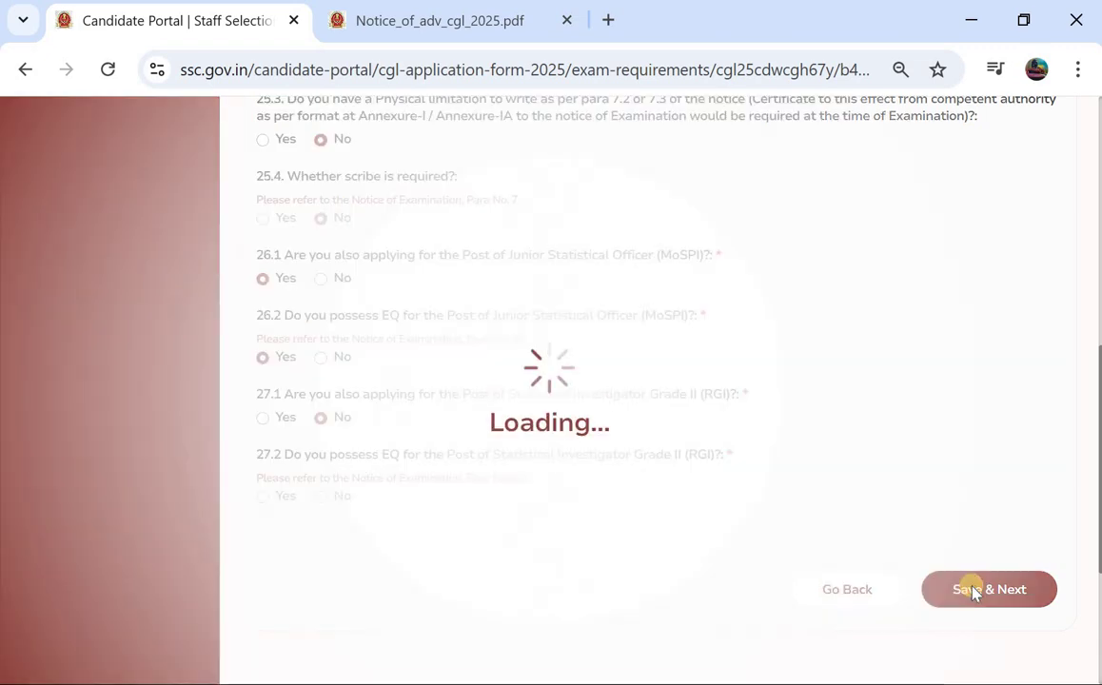
Consult the Pay Level-7 posts table in Notice_of_adv_cgl_2025.pdf, and continue to the Upload Documents section of the application
{"action": "left_click", "coordinate": [457, 27]}
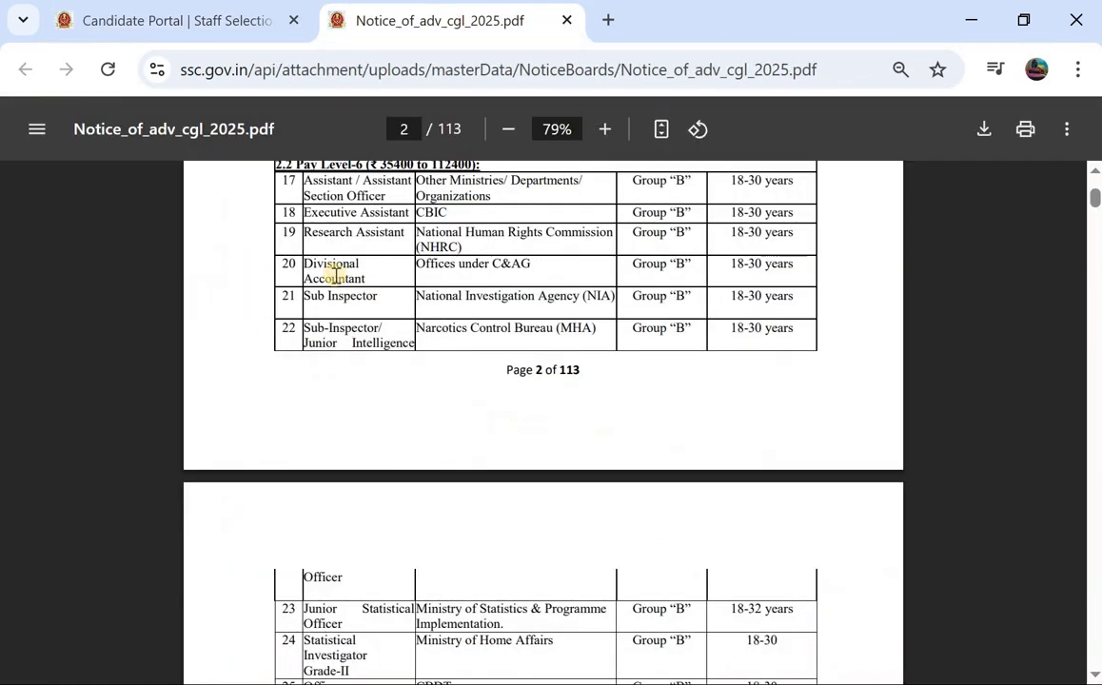
{"action": "scroll", "coordinate": [342, 293], "scroll_direction": "up", "scroll_amount": 5}
{"action": "scroll", "coordinate": [343, 293], "scroll_direction": "up", "scroll_amount": 5}
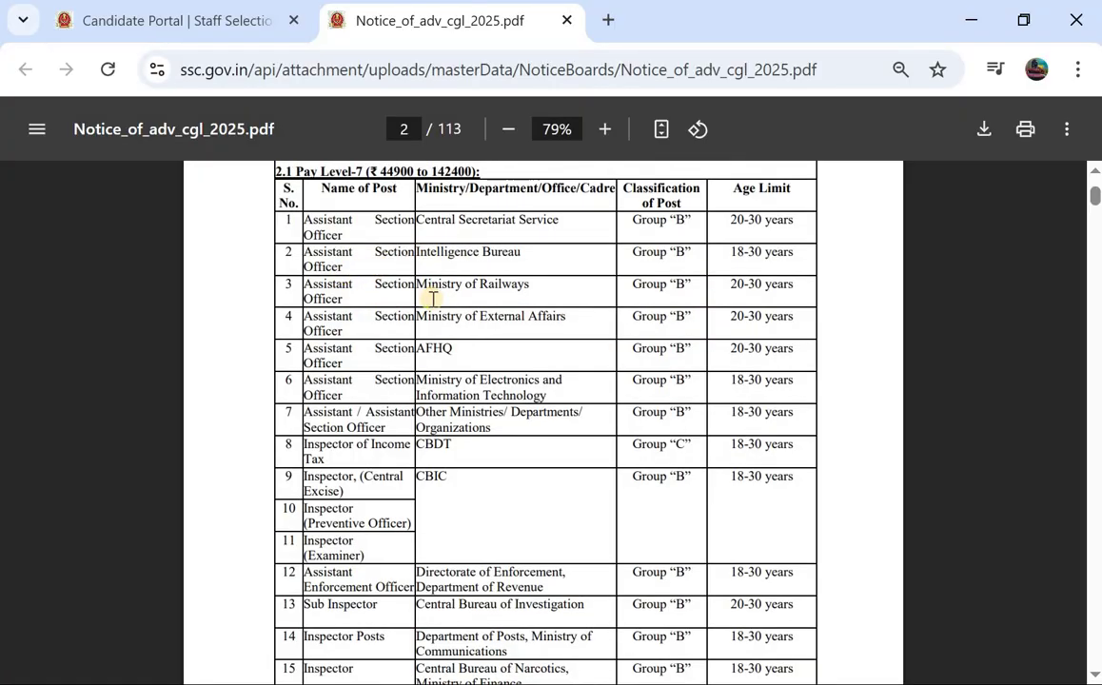
{"action": "left_click", "coordinate": [142, 19]}
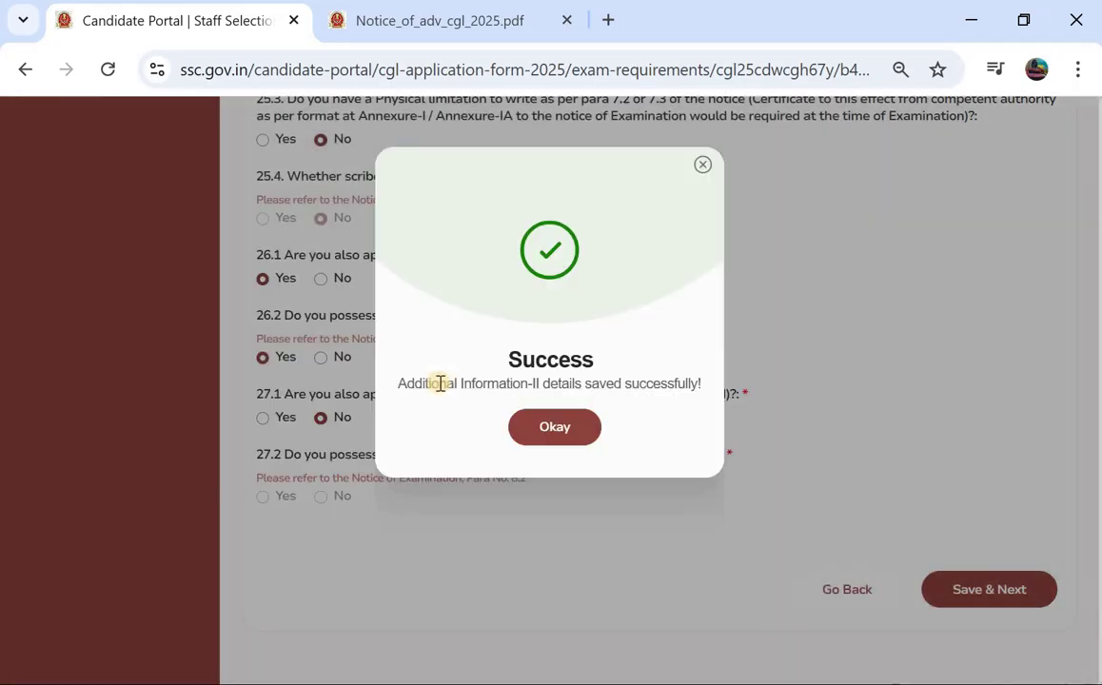
{"action": "left_click", "coordinate": [553, 428]}
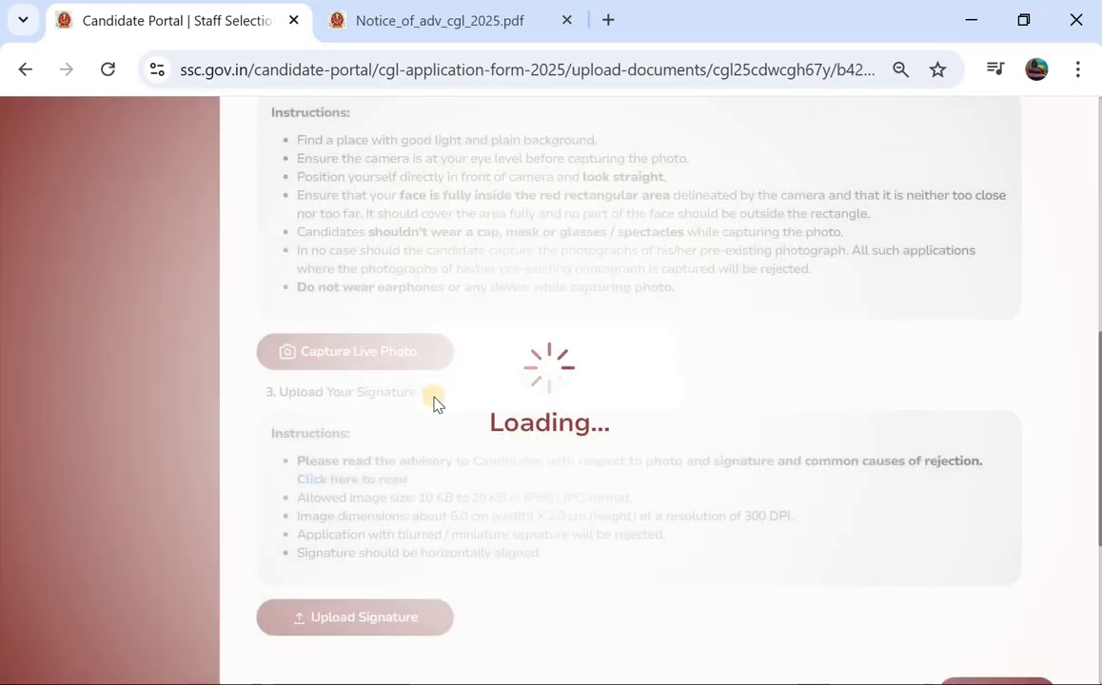
Review the app QR code, the face authentication process, and the instructions for capturing the photograph and uploading the signature
{"action": "scroll", "coordinate": [435, 396], "scroll_direction": "up", "scroll_amount": 1}
{"action": "scroll", "coordinate": [435, 397], "scroll_direction": "up", "scroll_amount": 1}
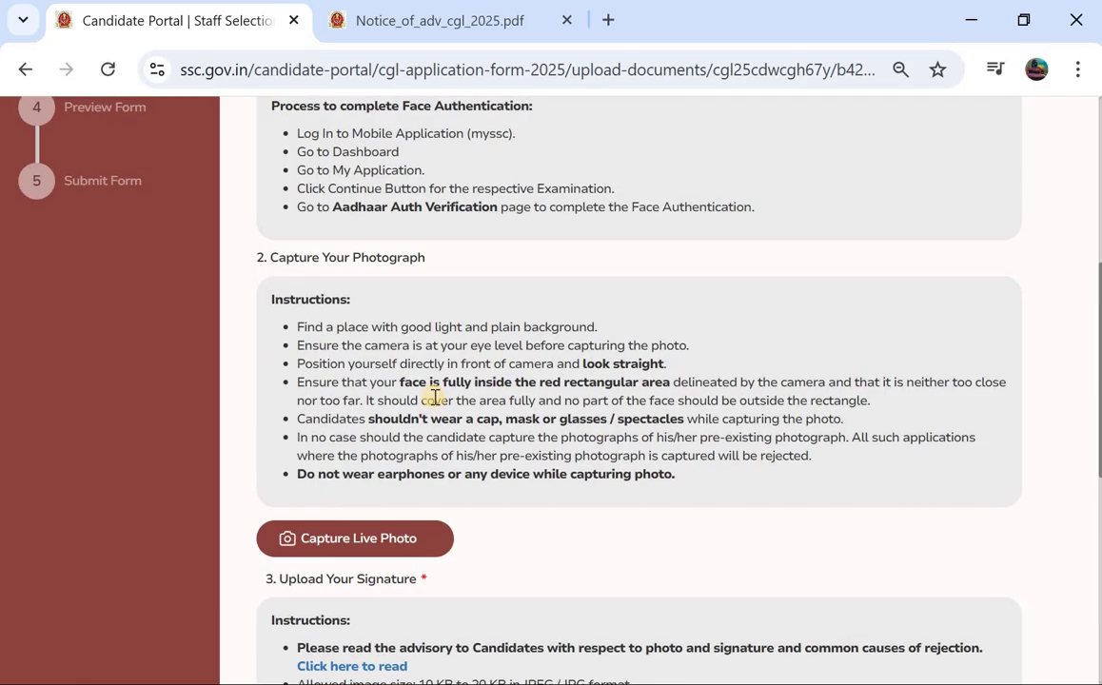
{"action": "scroll", "coordinate": [434, 396], "scroll_direction": "up", "scroll_amount": 1}
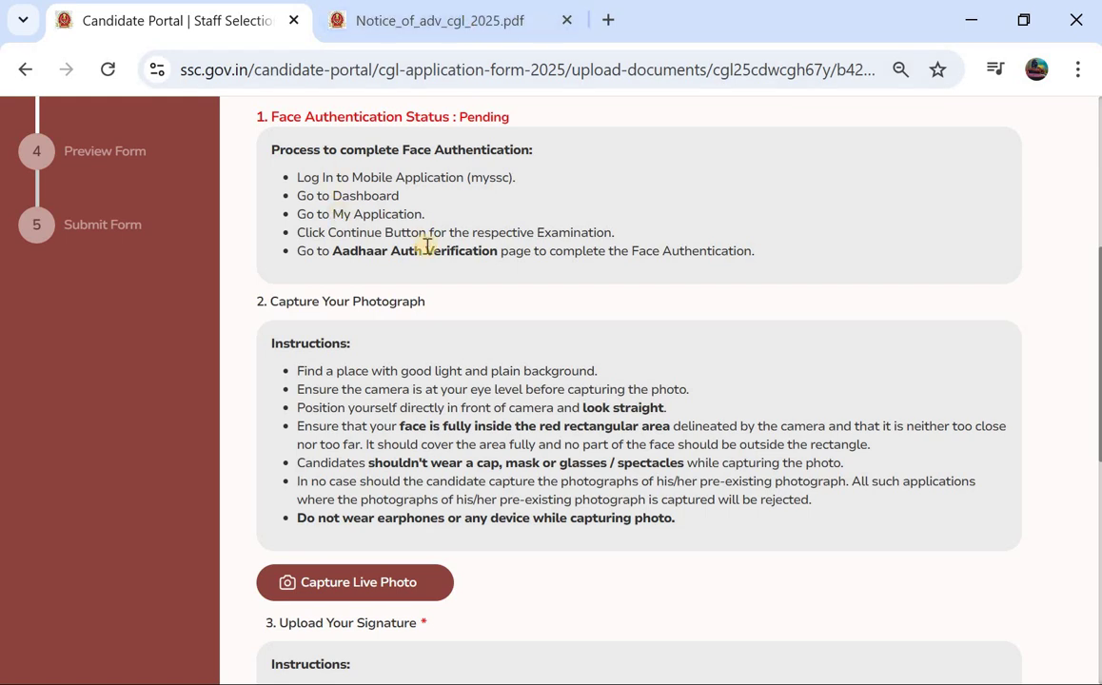
{"action": "scroll", "coordinate": [427, 247], "scroll_direction": "up", "scroll_amount": 5}
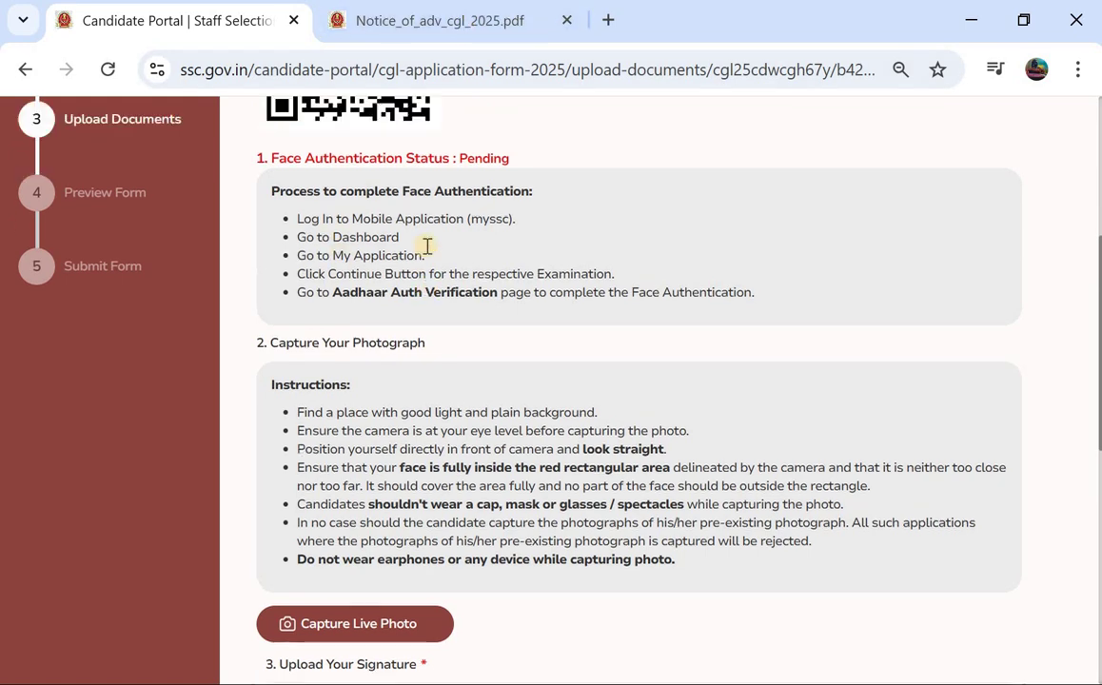
{"action": "scroll", "coordinate": [427, 250], "scroll_direction": "down", "scroll_amount": 2}
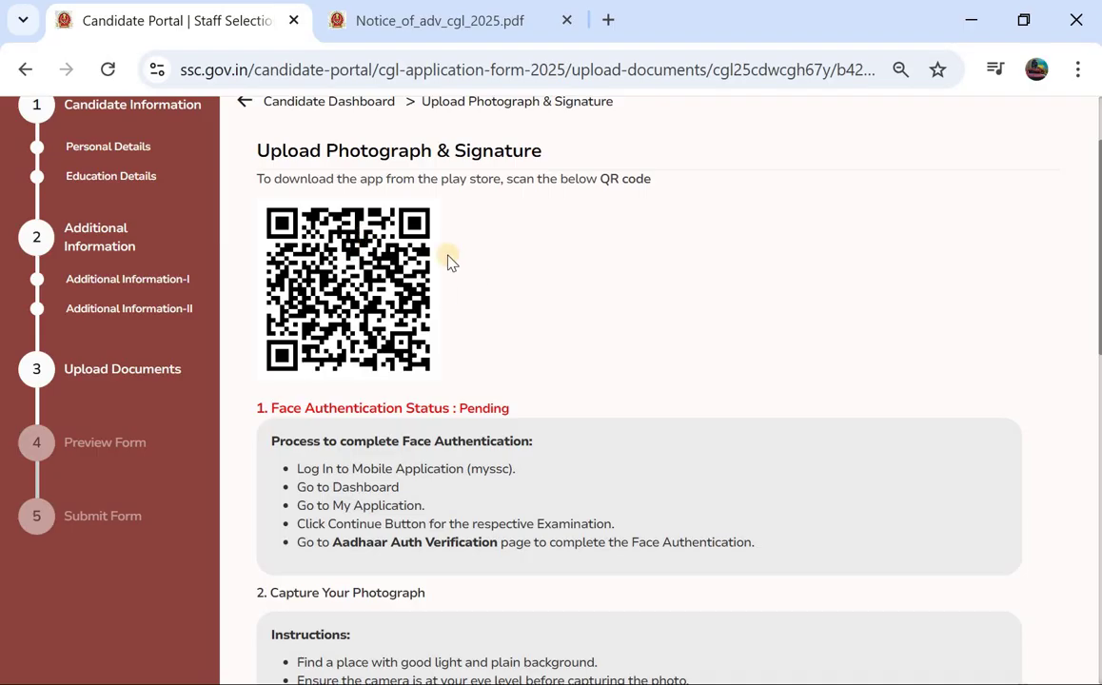
{"action": "scroll", "coordinate": [425, 261], "scroll_direction": "down", "scroll_amount": 1}
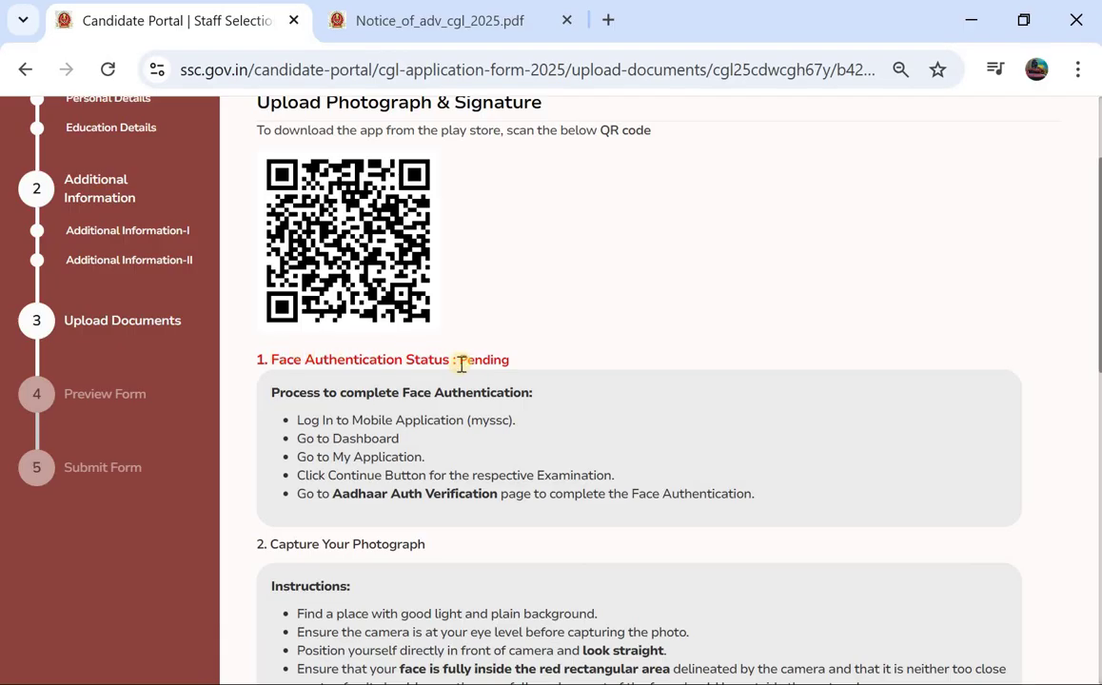
{"action": "scroll", "coordinate": [461, 363], "scroll_direction": "down", "scroll_amount": 3}
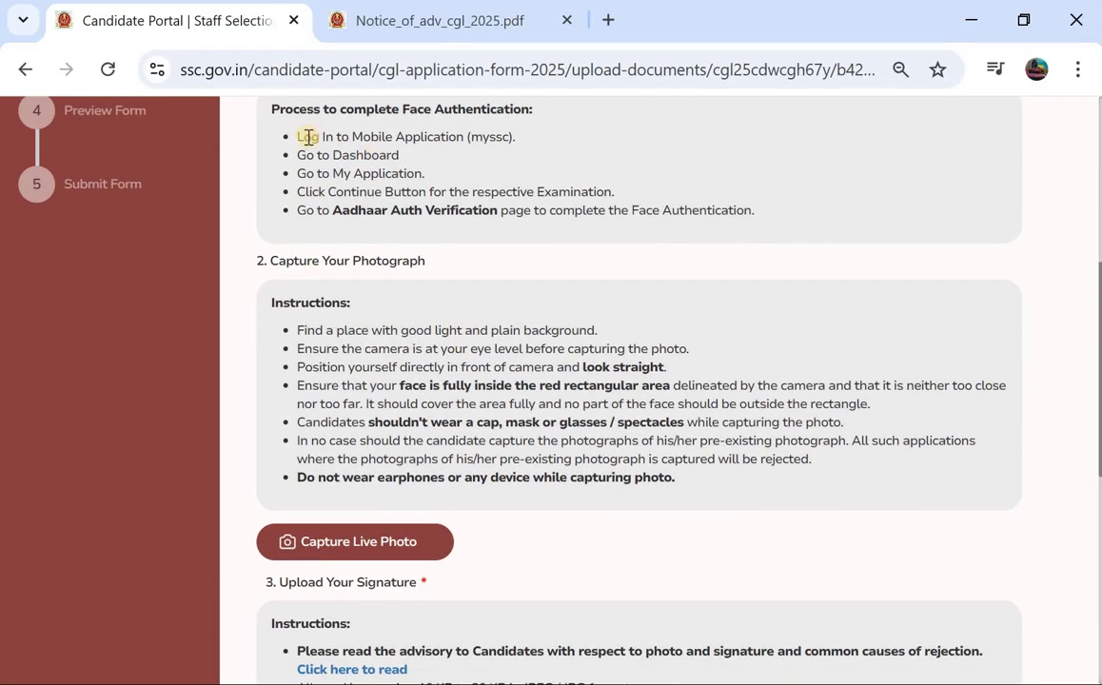
{"action": "scroll", "coordinate": [430, 133], "scroll_direction": "up", "scroll_amount": 1}
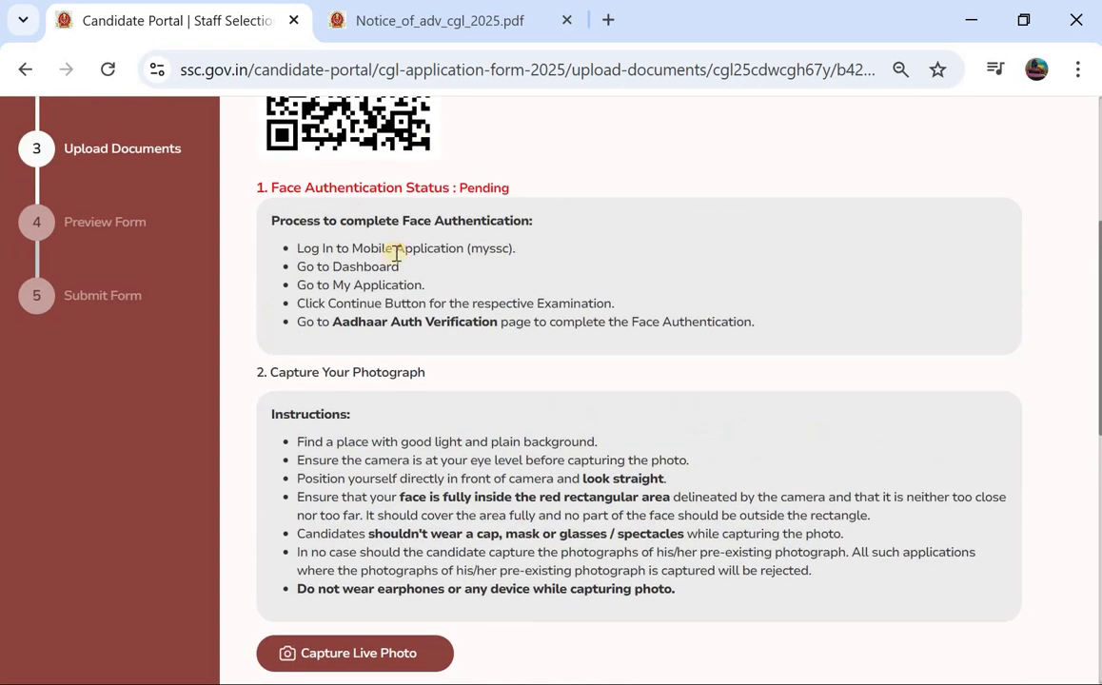
{"action": "scroll", "coordinate": [430, 275], "scroll_direction": "down", "scroll_amount": 1}
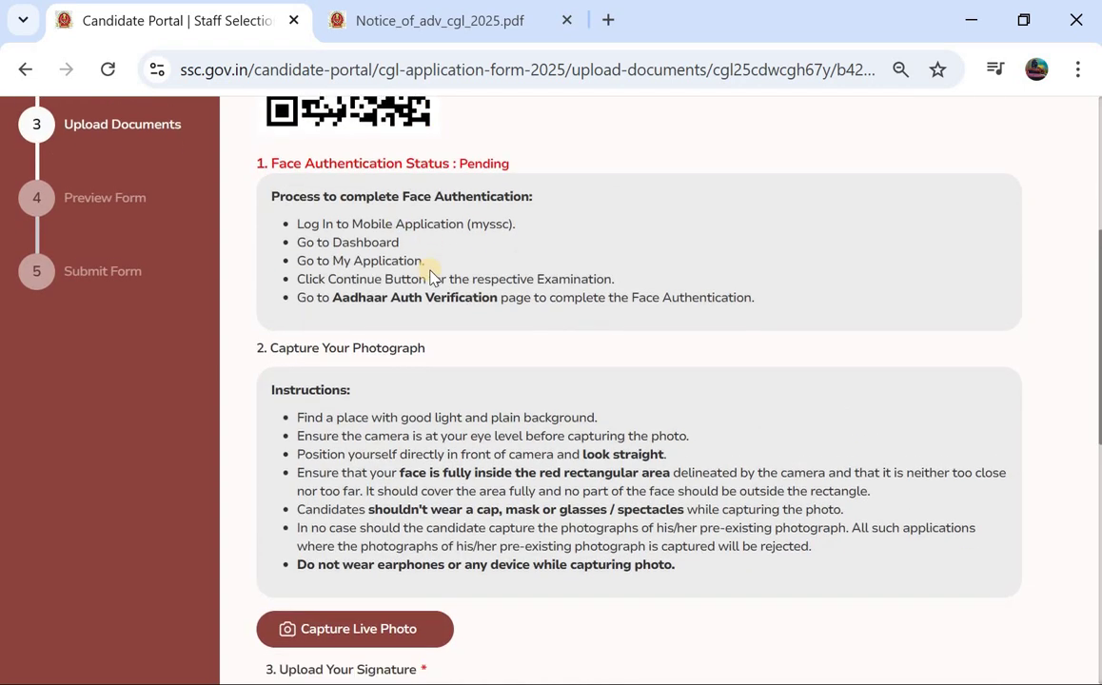
{"action": "scroll", "coordinate": [430, 275], "scroll_direction": "down", "scroll_amount": 2}
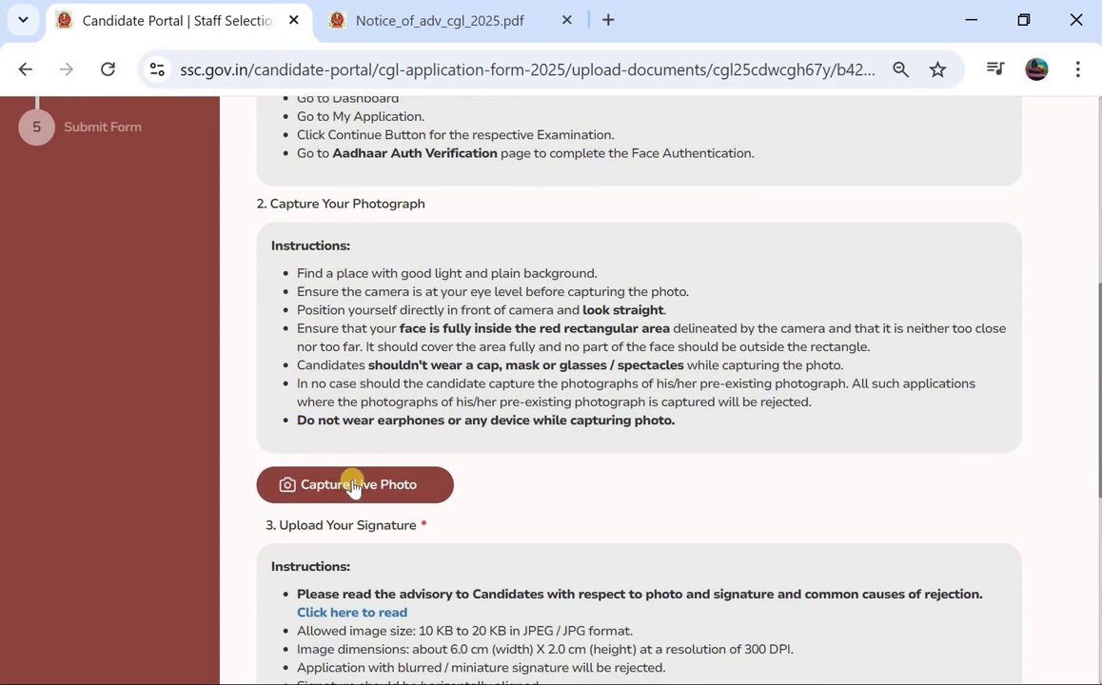
{"action": "scroll", "coordinate": [423, 444], "scroll_direction": "down", "scroll_amount": 1}
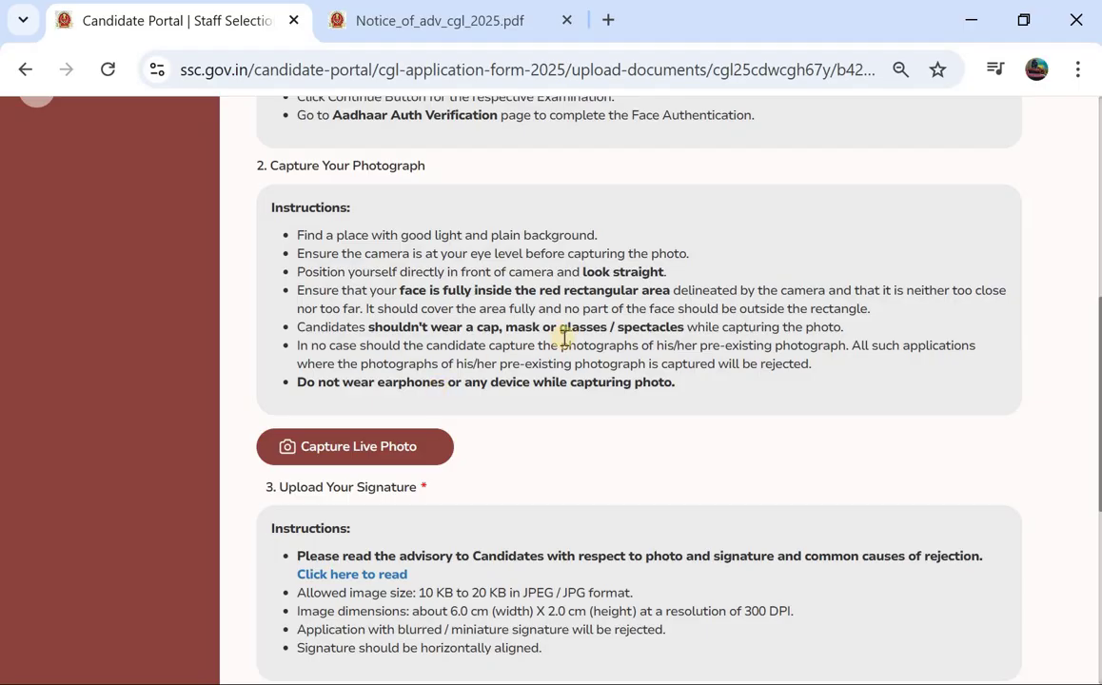
Upload the signature image, and save the photo and signature to continue to the form preview
{"action": "scroll", "coordinate": [564, 337], "scroll_direction": "down", "scroll_amount": 3}
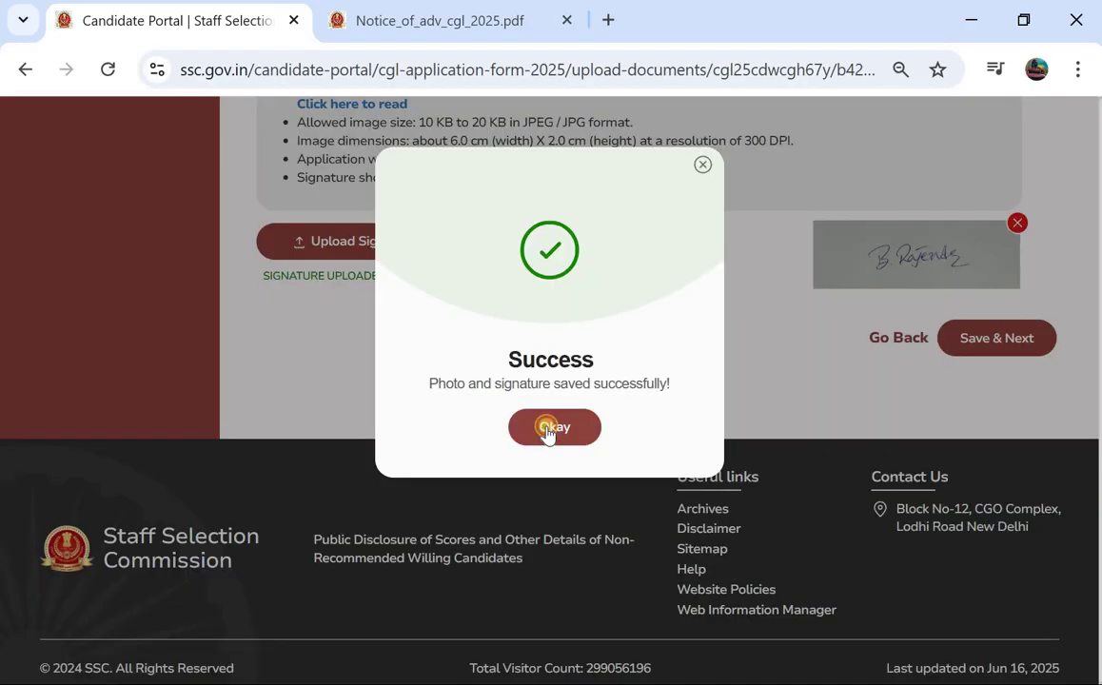
{"action": "left_click", "coordinate": [551, 428]}
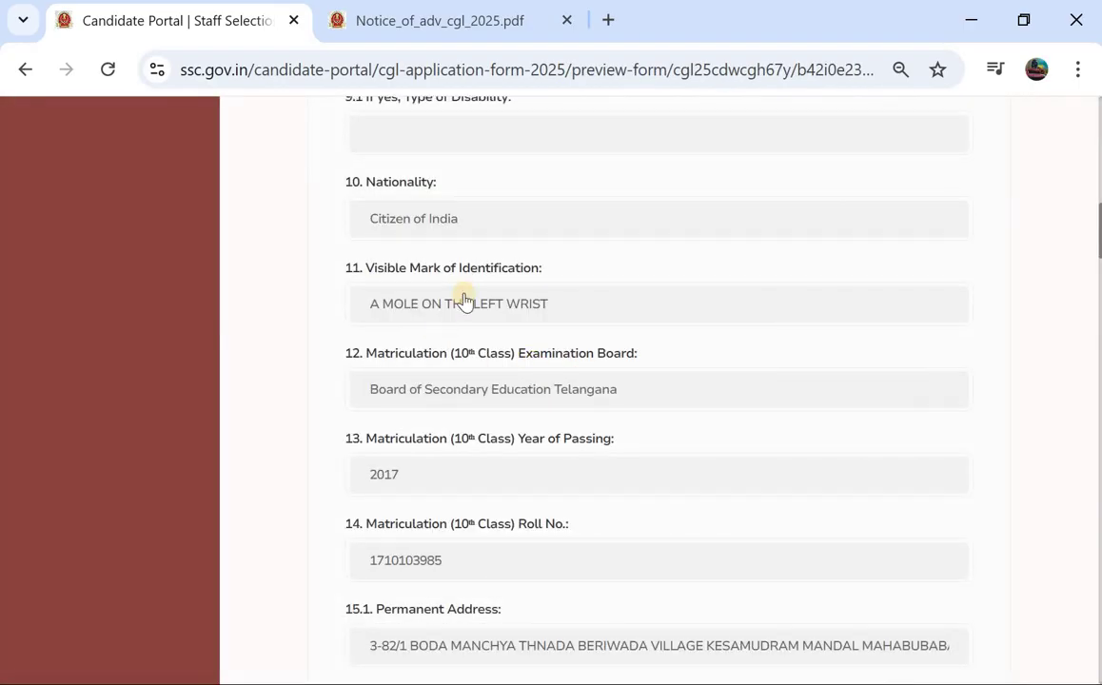
Review the previewed application from the personal and matriculation details down to the photograph and signature
{"action": "scroll", "coordinate": [465, 293], "scroll_direction": "up", "scroll_amount": 2}
{"action": "scroll", "coordinate": [465, 293], "scroll_direction": "up", "scroll_amount": 5}
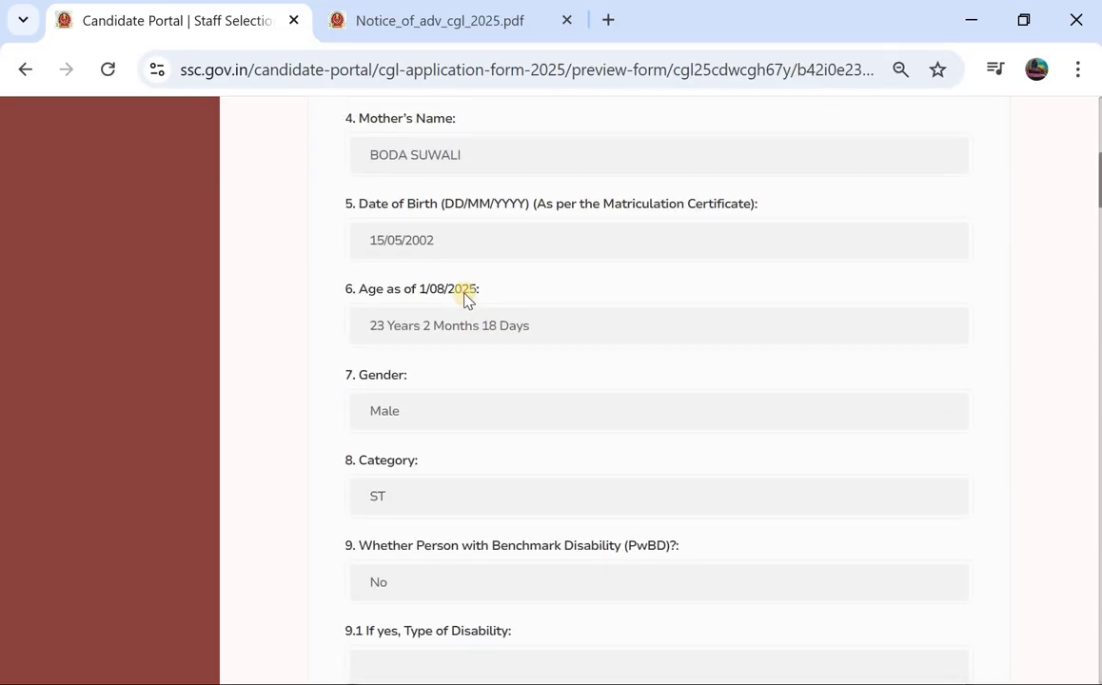
{"action": "scroll", "coordinate": [466, 298], "scroll_direction": "down", "scroll_amount": 4}
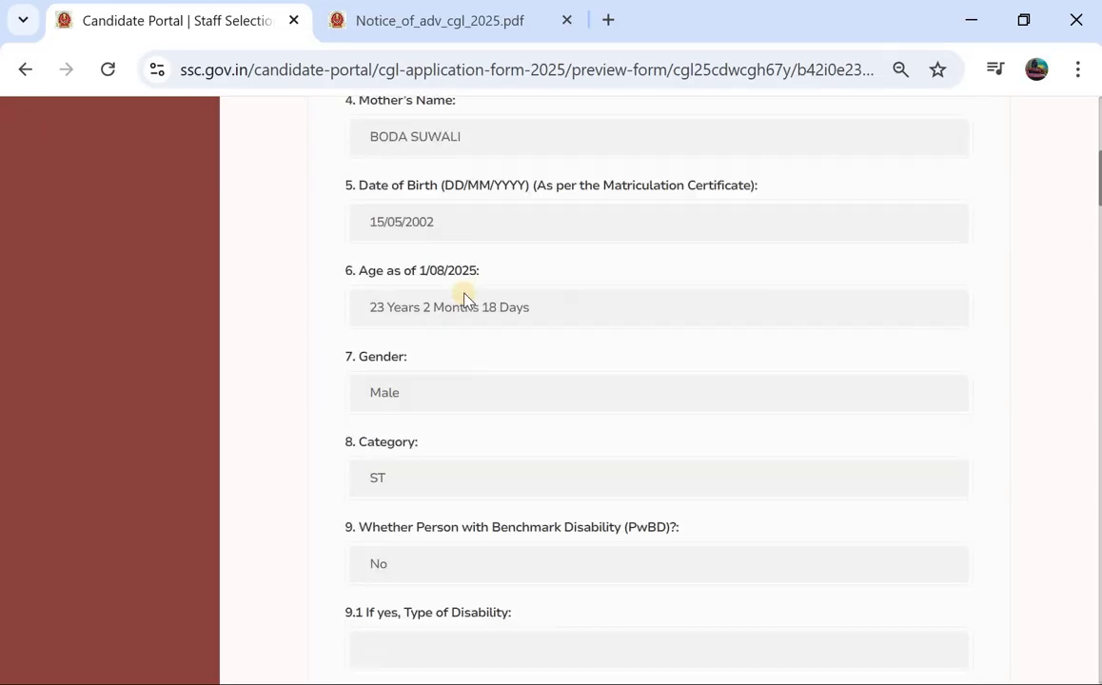
{"action": "scroll", "coordinate": [465, 301], "scroll_direction": "down", "scroll_amount": 3}
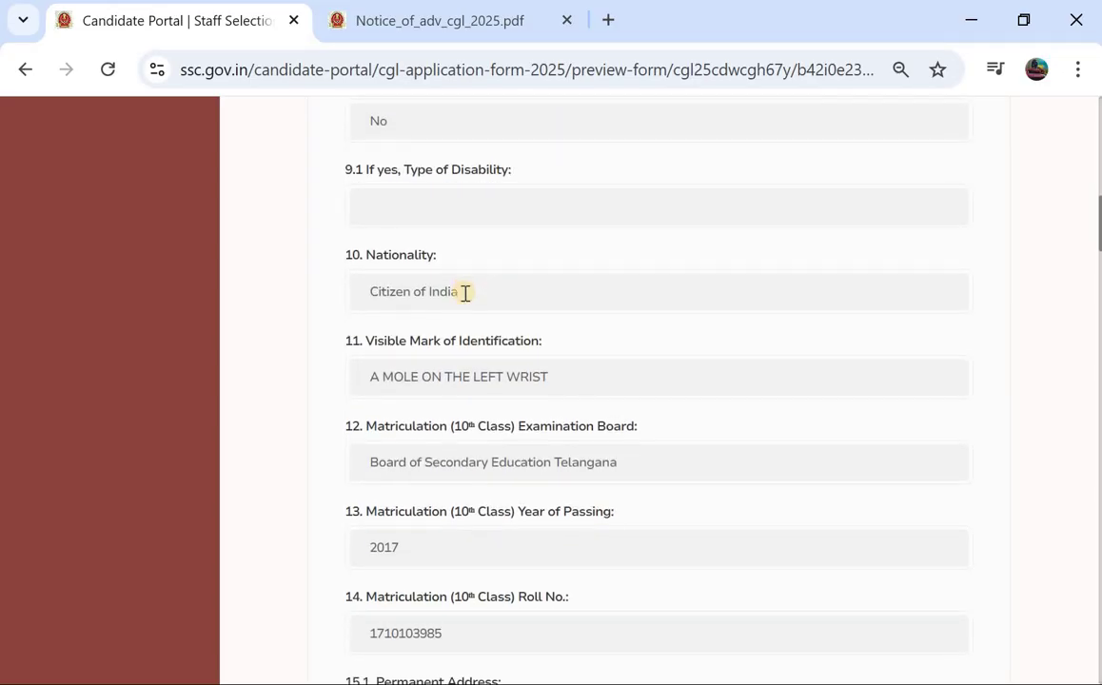
{"action": "scroll", "coordinate": [465, 300], "scroll_direction": "down", "scroll_amount": 2}
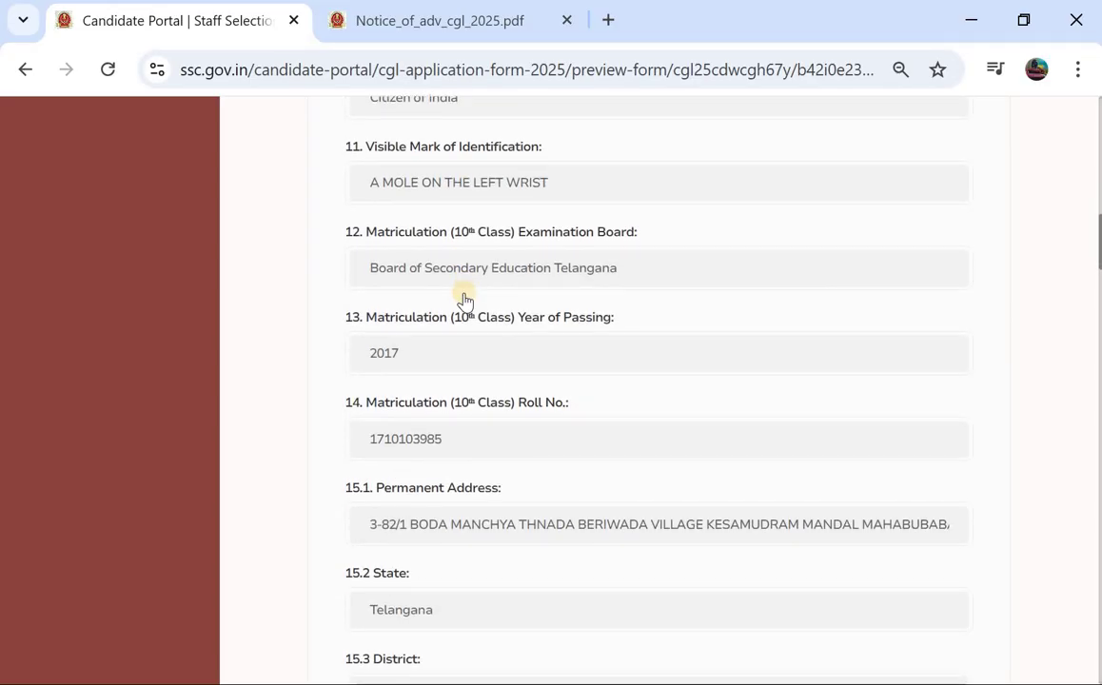
{"action": "scroll", "coordinate": [465, 300], "scroll_direction": "down", "scroll_amount": 3}
{"action": "scroll", "coordinate": [464, 301], "scroll_direction": "up", "scroll_amount": 8}
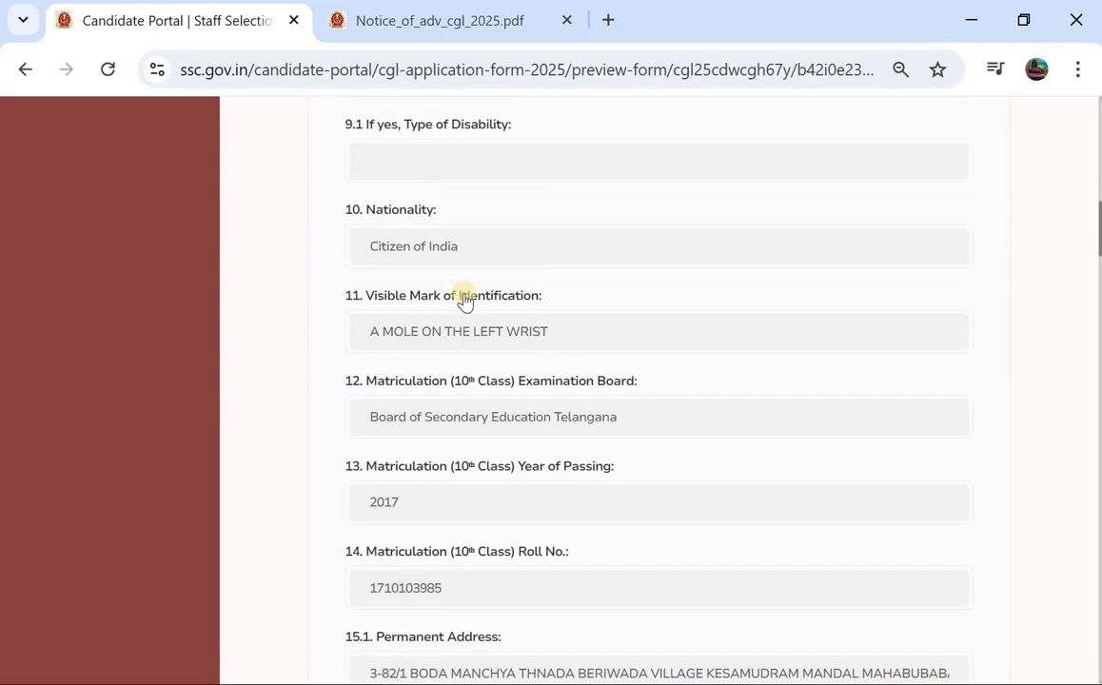
{"action": "scroll", "coordinate": [465, 300], "scroll_direction": "down", "scroll_amount": 2}
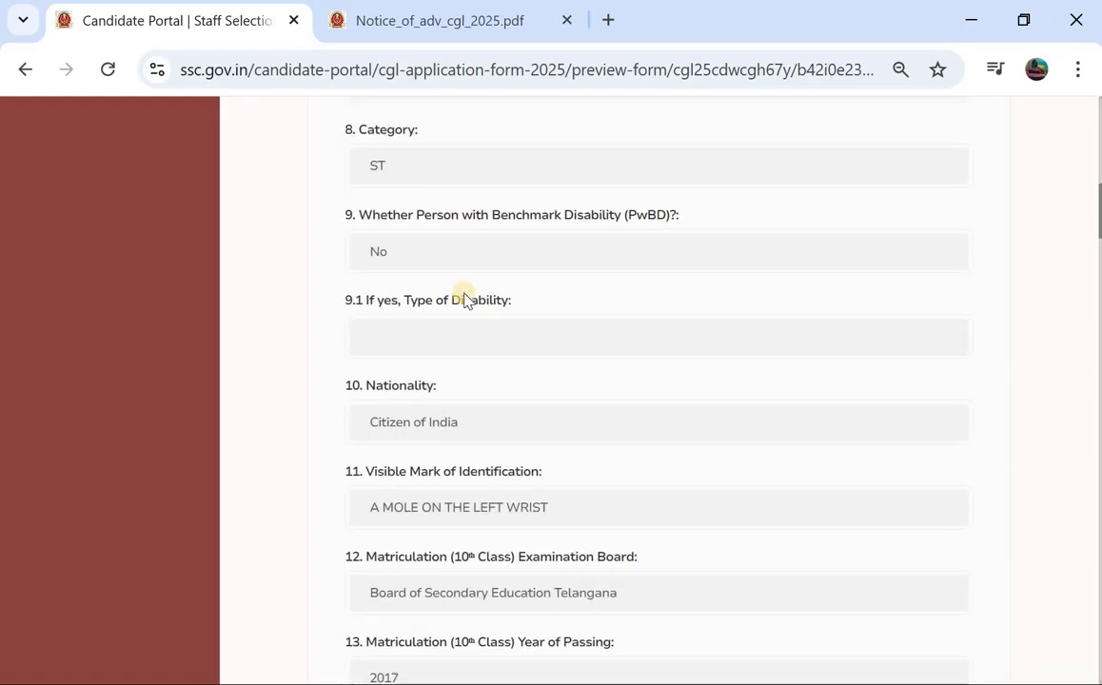
{"action": "scroll", "coordinate": [465, 301], "scroll_direction": "down", "scroll_amount": 20}
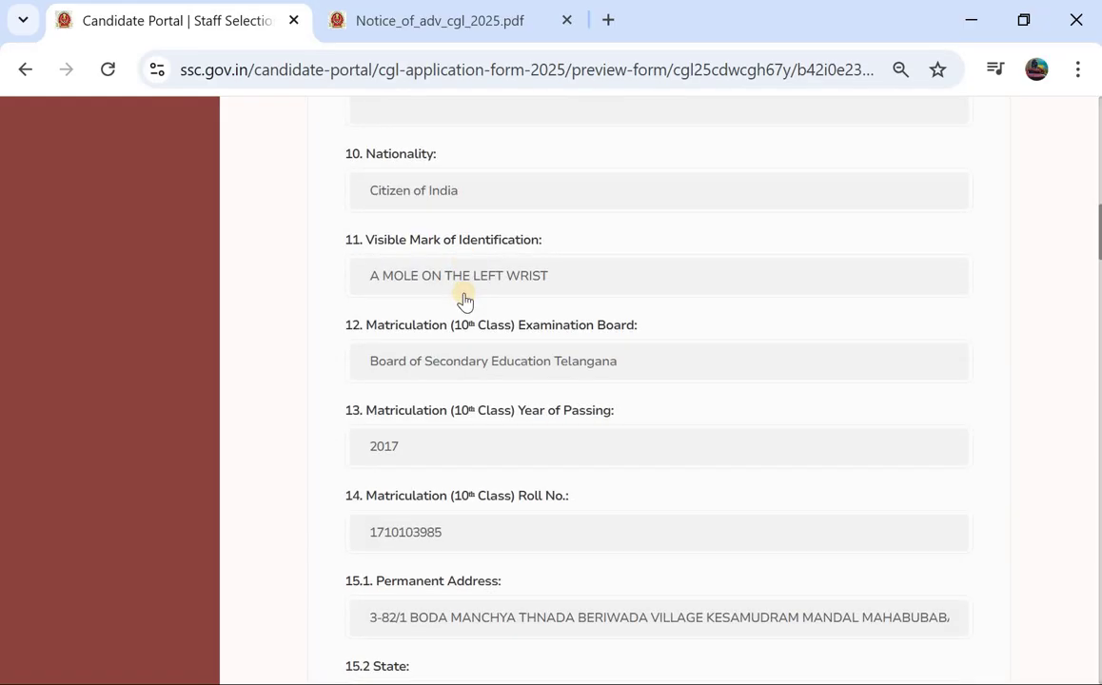
{"action": "scroll", "coordinate": [465, 300], "scroll_direction": "down", "scroll_amount": 10}
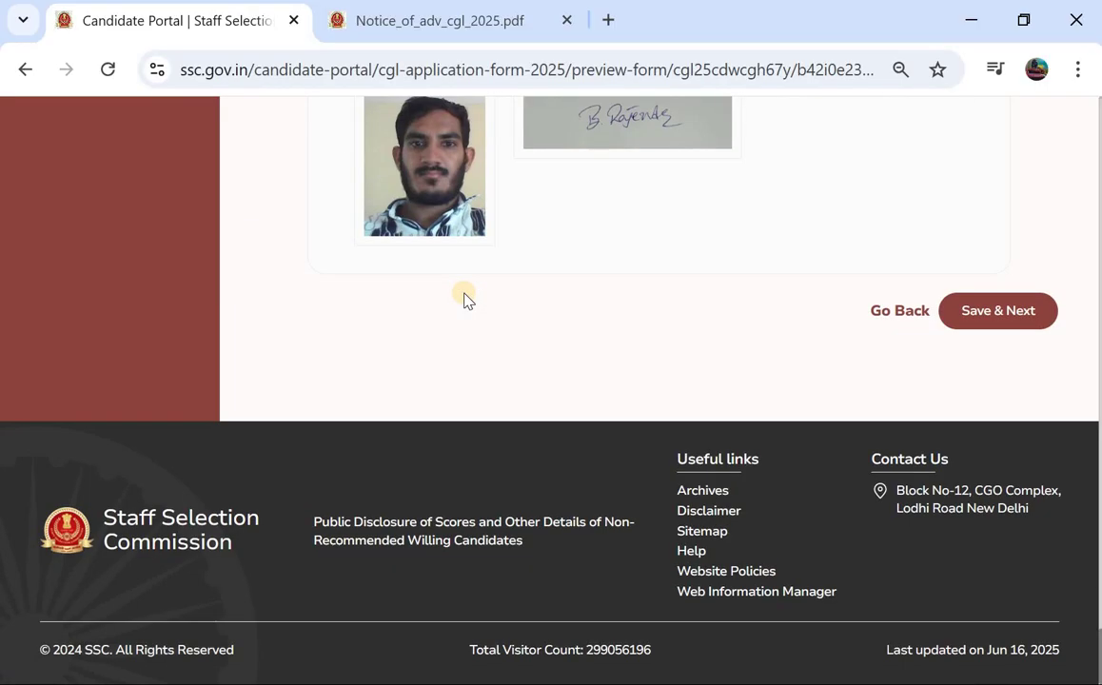
{"action": "scroll", "coordinate": [463, 297], "scroll_direction": "up", "scroll_amount": 20}
{"action": "scroll", "coordinate": [464, 296], "scroll_direction": "down", "scroll_amount": 20}
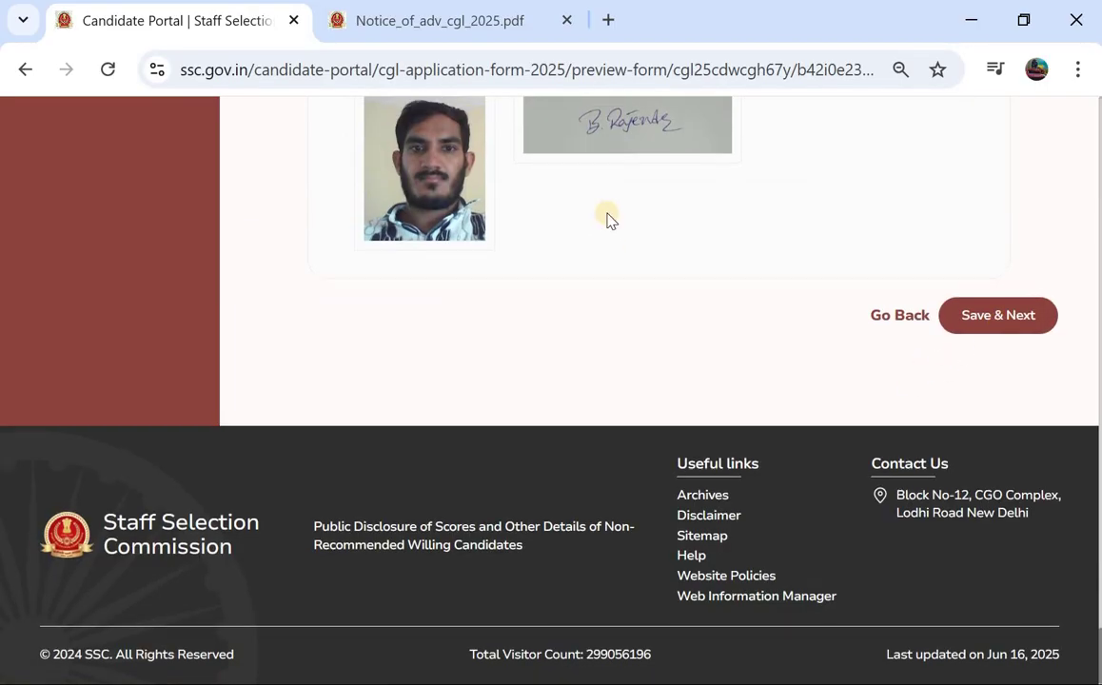
{"action": "scroll", "coordinate": [606, 215], "scroll_direction": "up", "scroll_amount": 5}
{"action": "scroll", "coordinate": [607, 214], "scroll_direction": "down", "scroll_amount": 5}
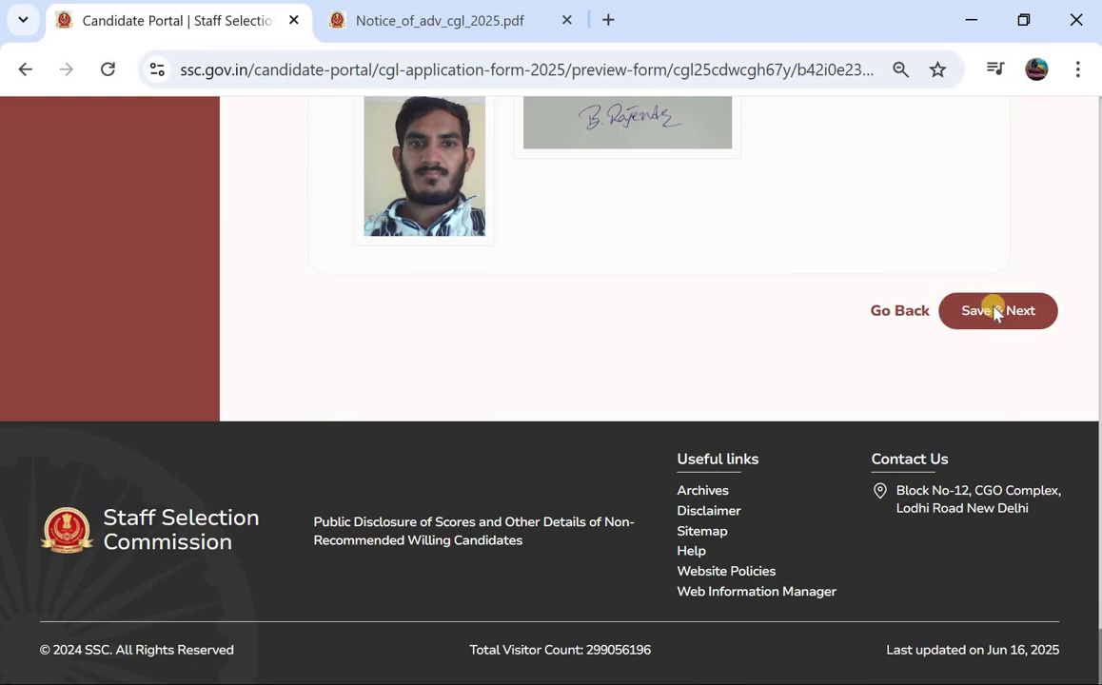
Save the previewed form and agree to the terms of the declaration
{"action": "left_click", "coordinate": [993, 312]}
{"action": "scroll", "coordinate": [470, 334], "scroll_direction": "down", "scroll_amount": 3}
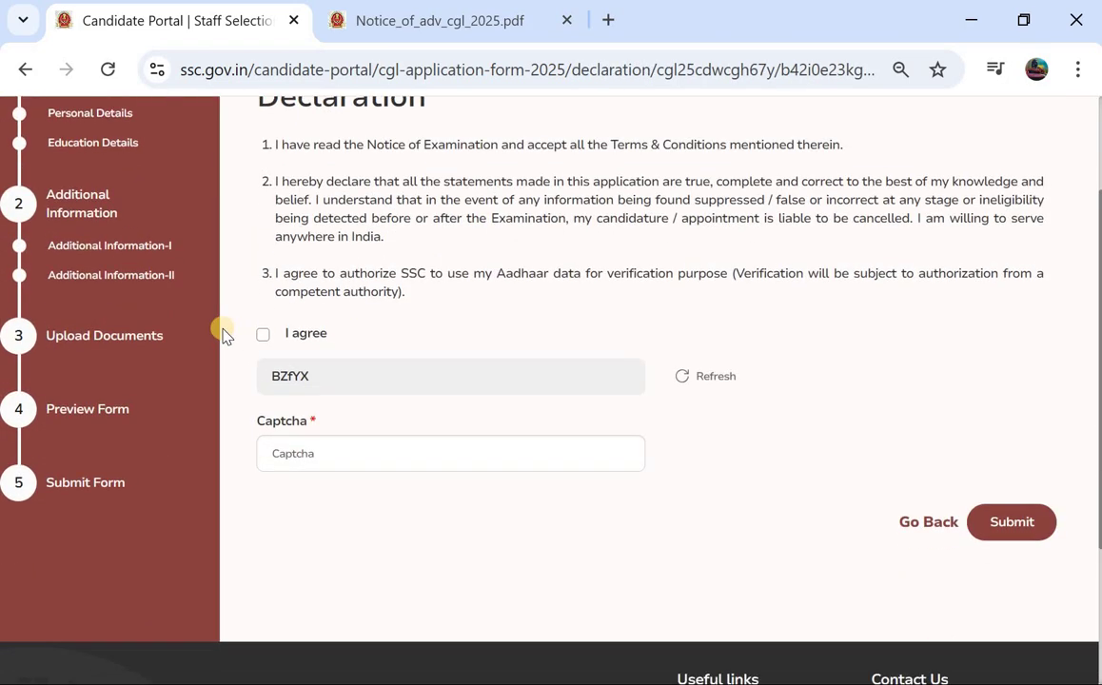
{"action": "left_click", "coordinate": [263, 334]}
Enter the displayed captcha code and submit the application form
{"action": "left_click", "coordinate": [352, 454]}
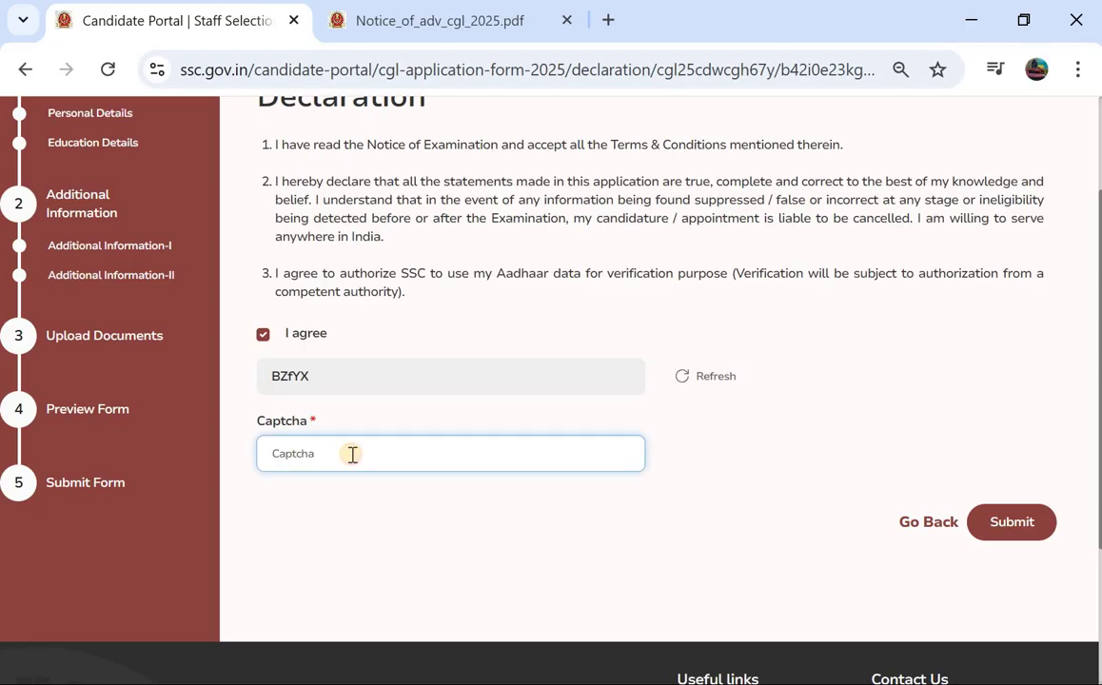
{"action": "type", "text": "BZfYX"}
{"action": "left_click", "coordinate": [1012, 522]}
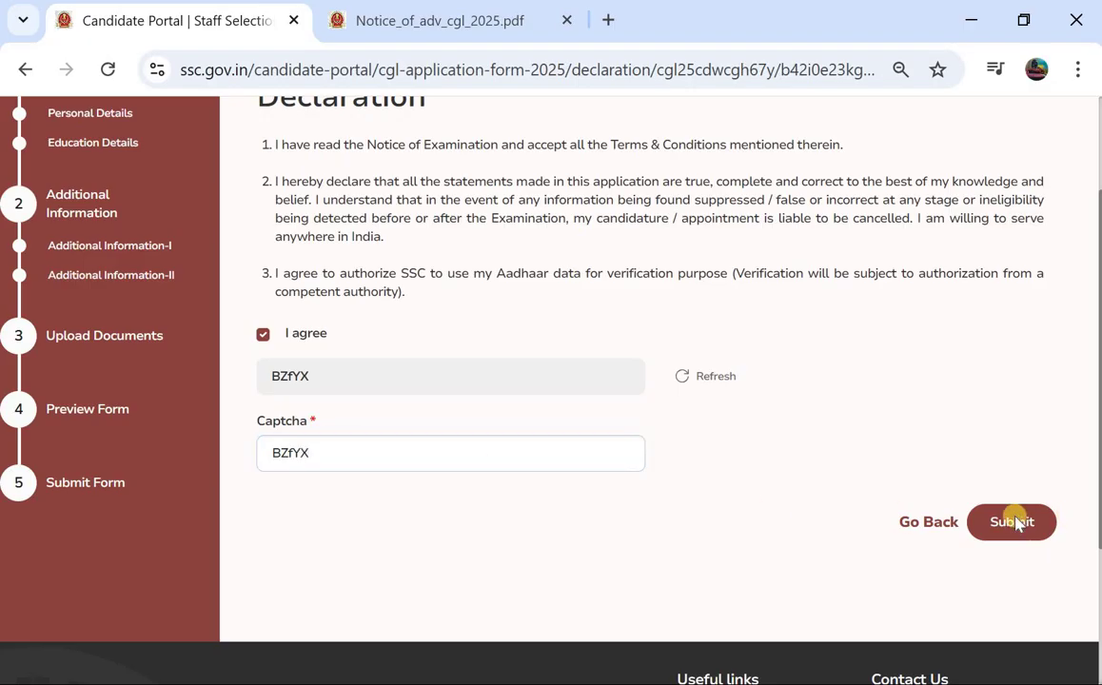
{"action": "scroll", "coordinate": [502, 354], "scroll_direction": "up", "scroll_amount": 1}
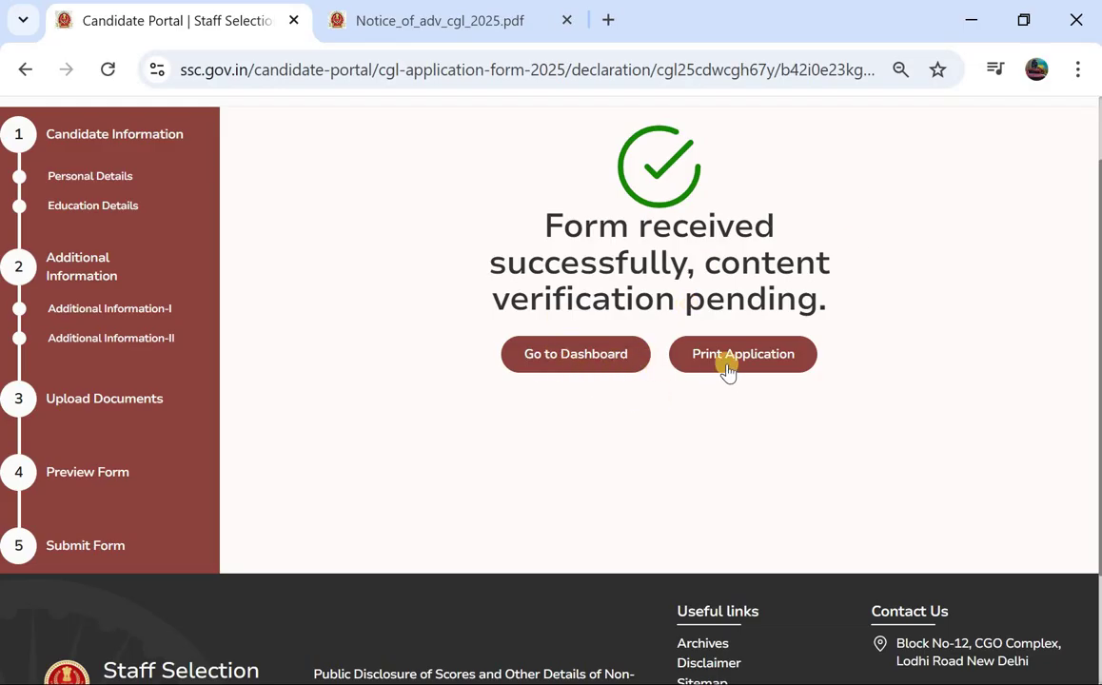
Go to the candidate dashboard and open the application details for the Combined Graduate Level Examination among the submitted applications
{"action": "left_click", "coordinate": [575, 365]}
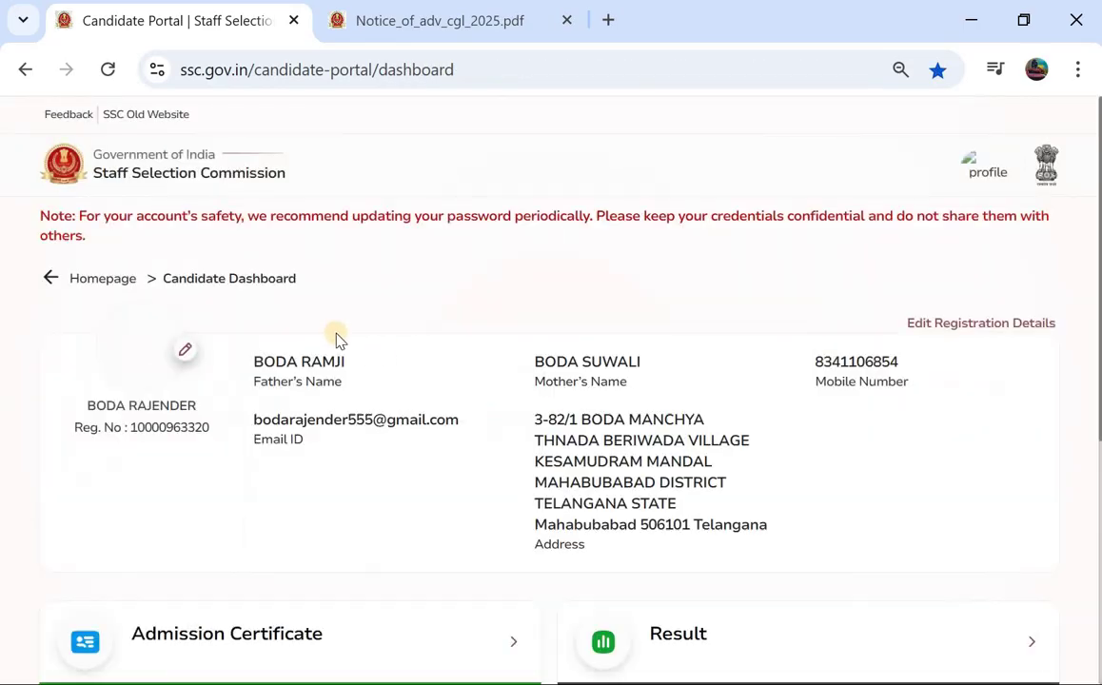
{"action": "scroll", "coordinate": [337, 339], "scroll_direction": "down", "scroll_amount": 4}
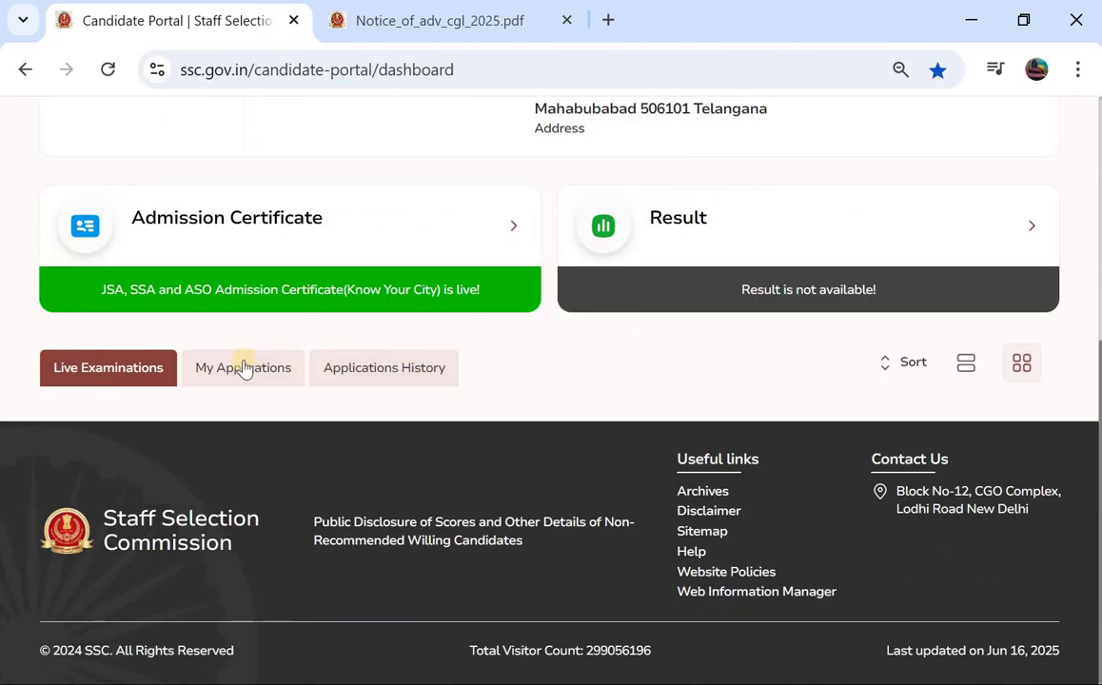
{"action": "left_click", "coordinate": [244, 369]}
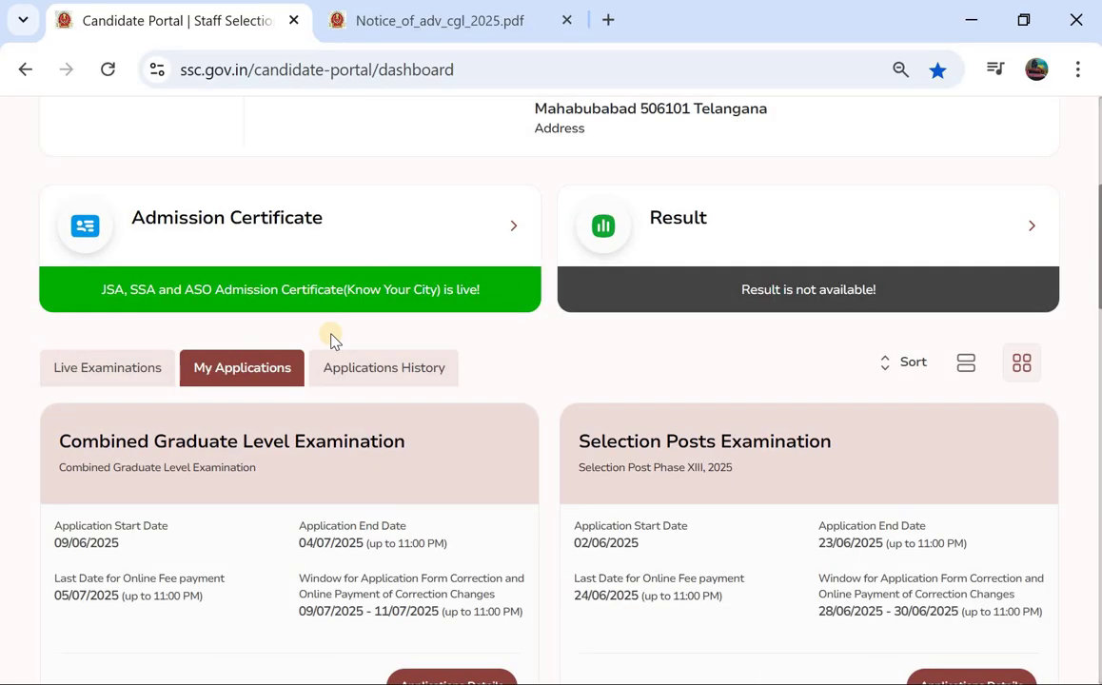
{"action": "scroll", "coordinate": [326, 406], "scroll_direction": "down", "scroll_amount": 1}
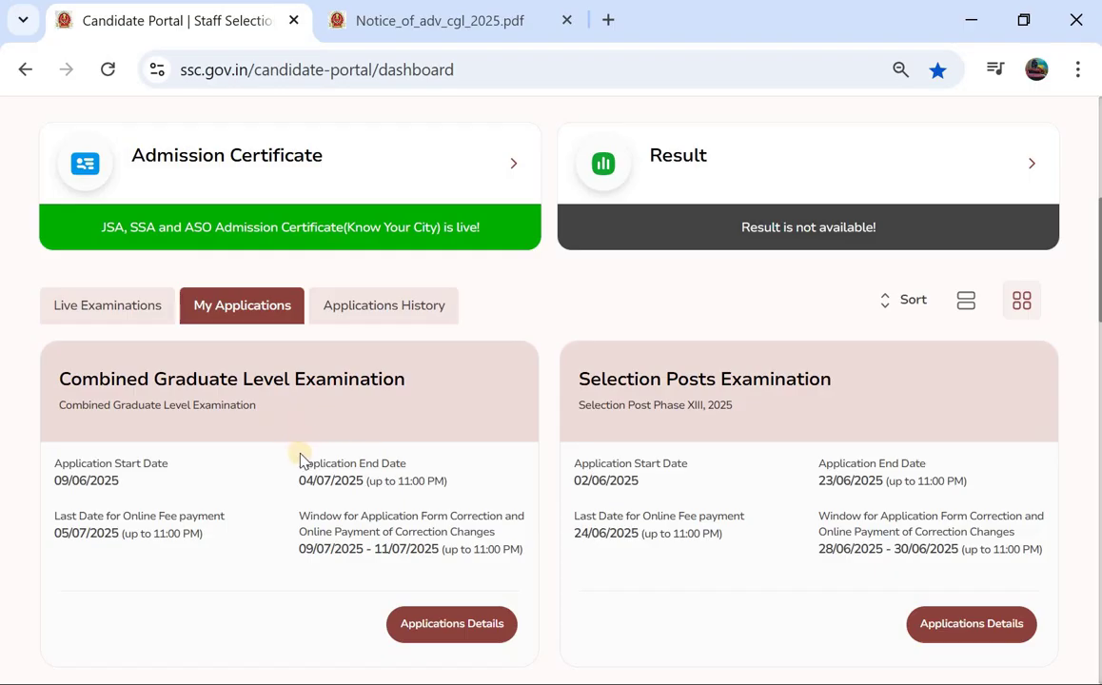
{"action": "left_click", "coordinate": [443, 619]}
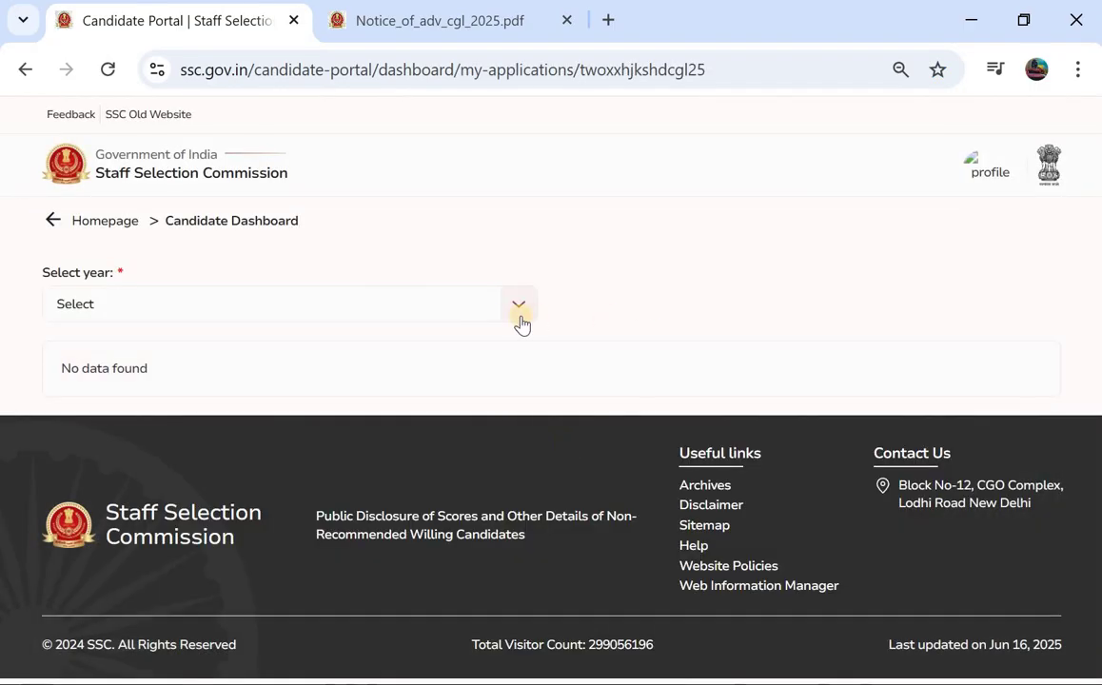
Select the year 2025 and expand the Combined Graduate Level Examination entry to check the application status
{"action": "left_click", "coordinate": [475, 316]}
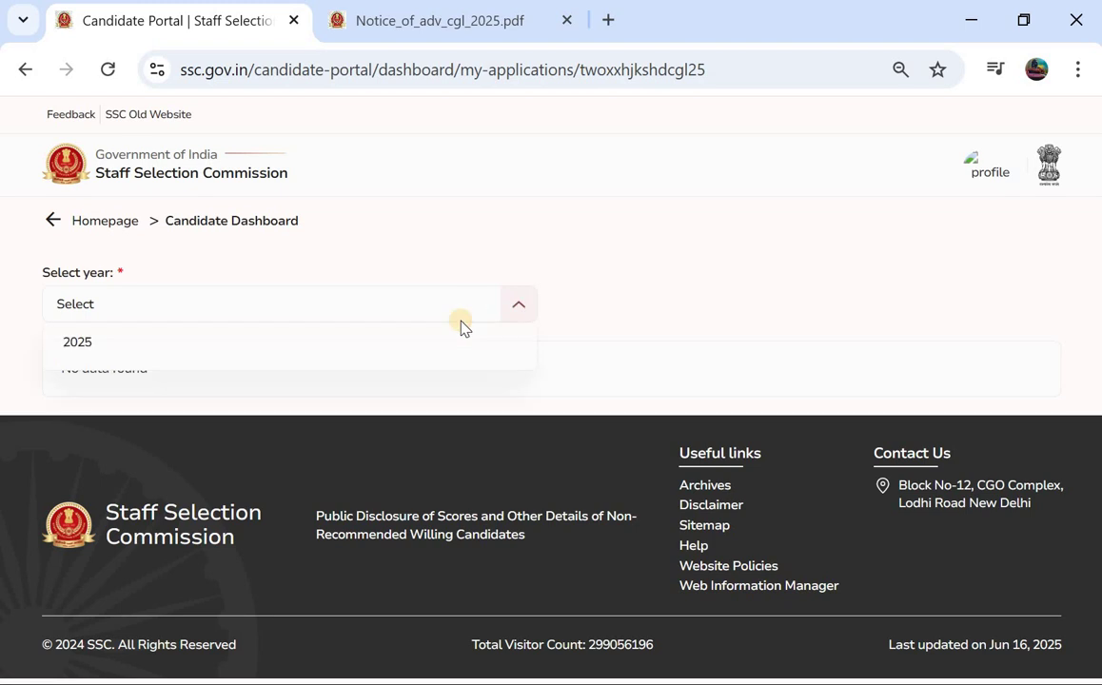
{"action": "left_click", "coordinate": [290, 344]}
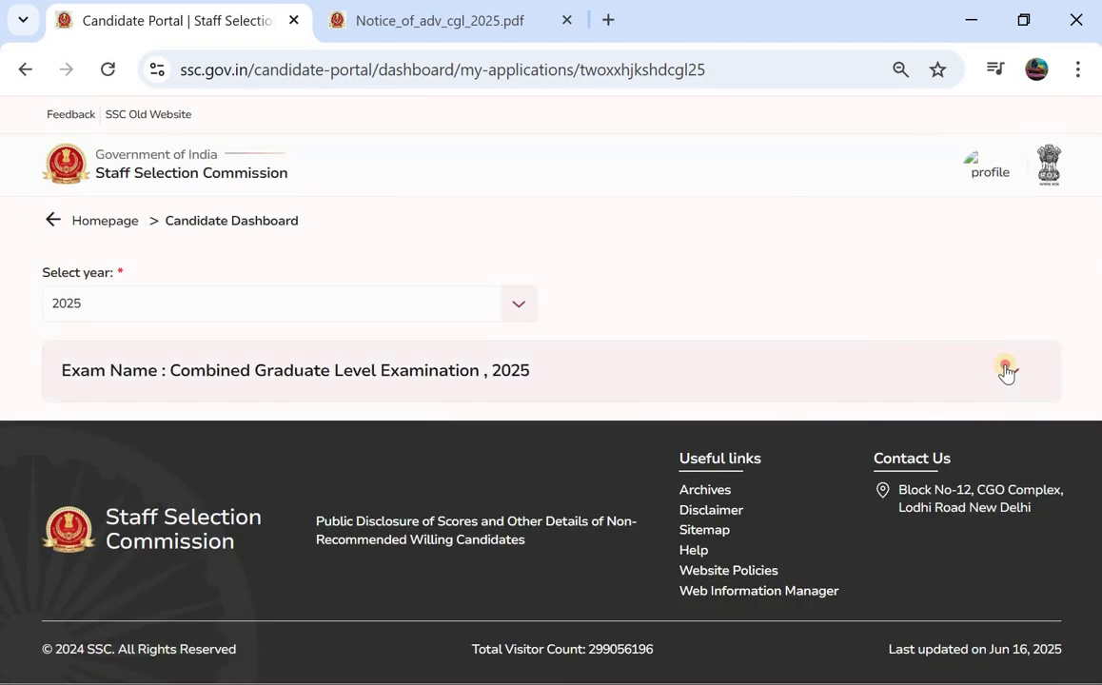
{"action": "left_click", "coordinate": [1007, 372]}
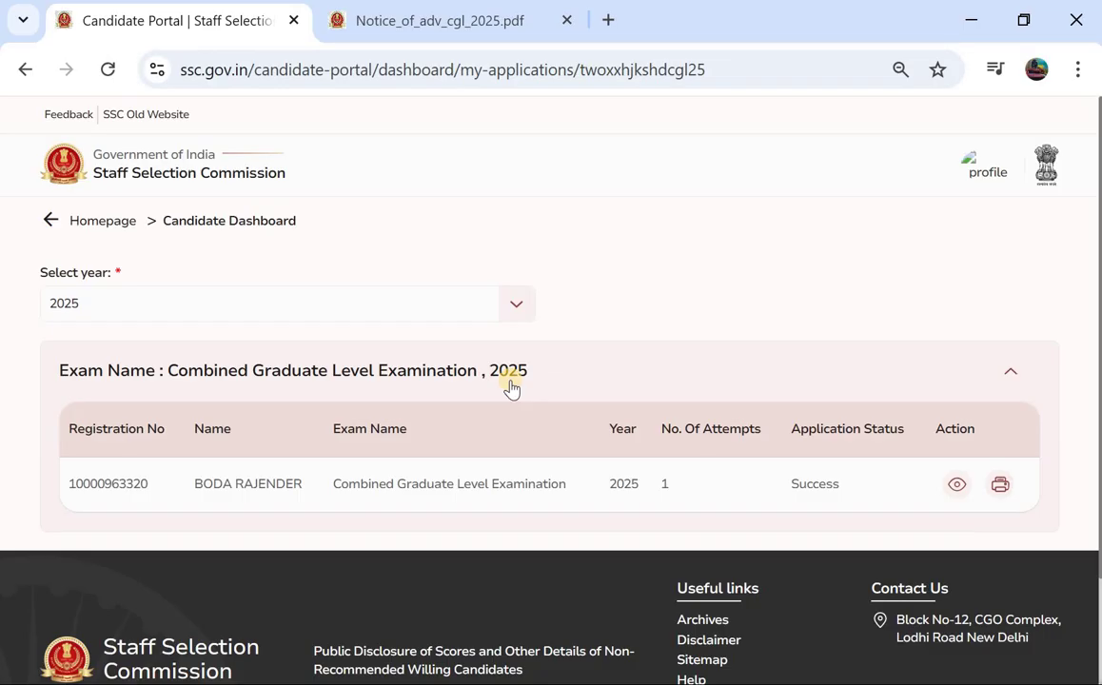
Return to the candidate dashboard and look over the live examinations and their application dates
{"action": "left_click", "coordinate": [84, 223]}
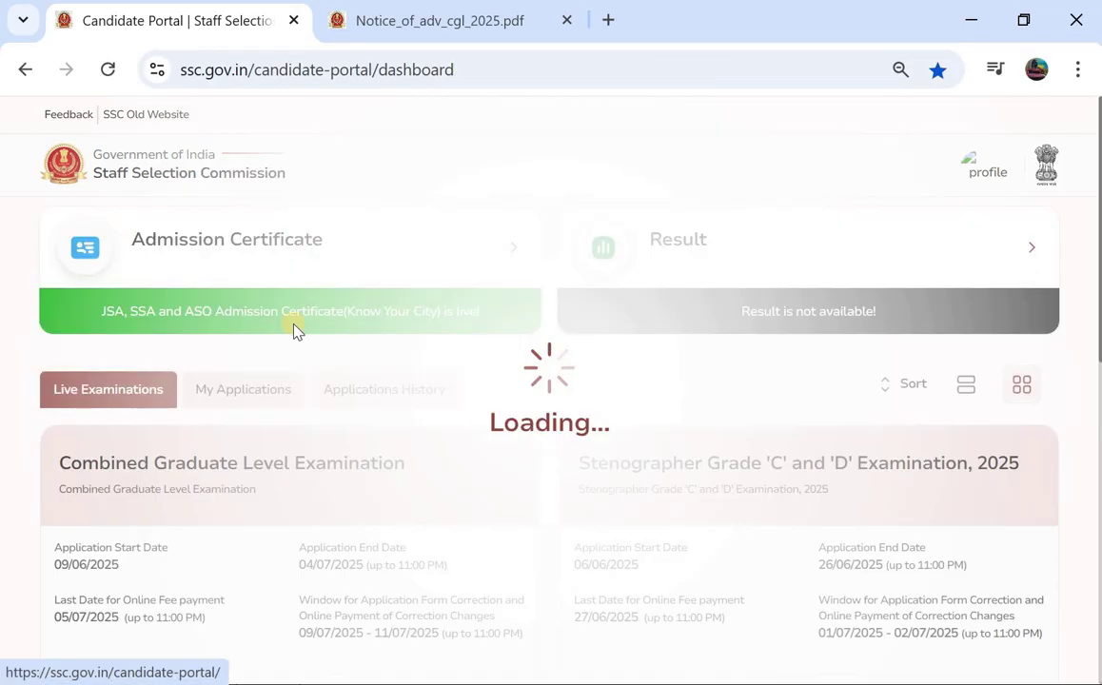
{"action": "scroll", "coordinate": [305, 337], "scroll_direction": "down", "scroll_amount": 8}
{"action": "scroll", "coordinate": [306, 340], "scroll_direction": "up", "scroll_amount": 3}
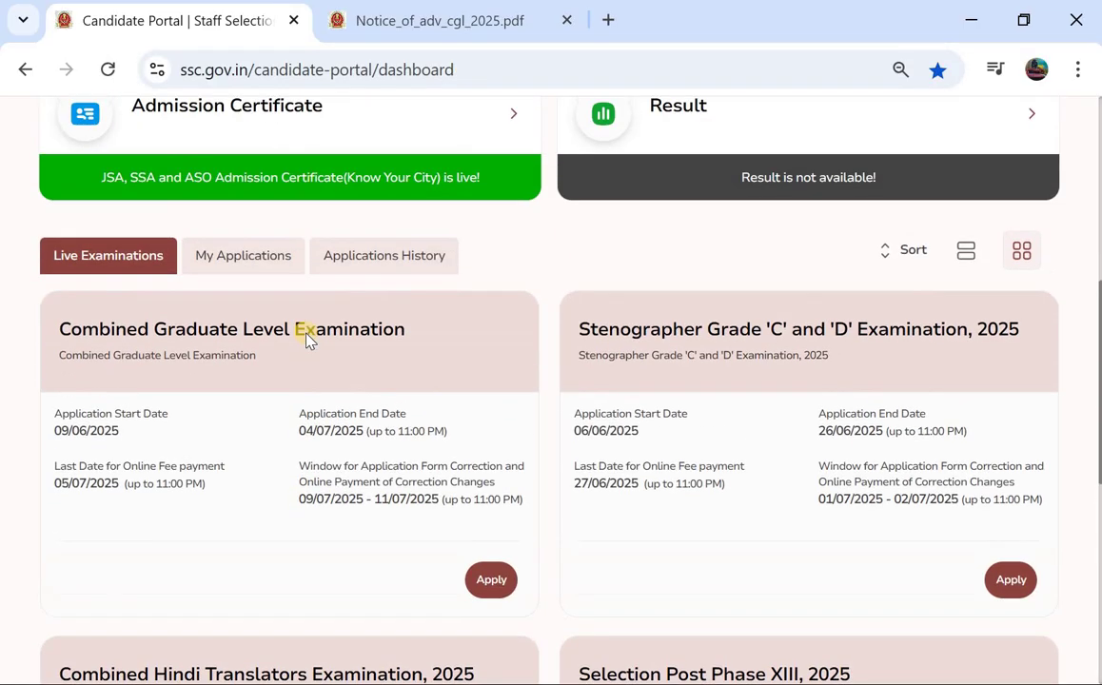
{"action": "scroll", "coordinate": [262, 228], "scroll_direction": "up", "scroll_amount": 1}
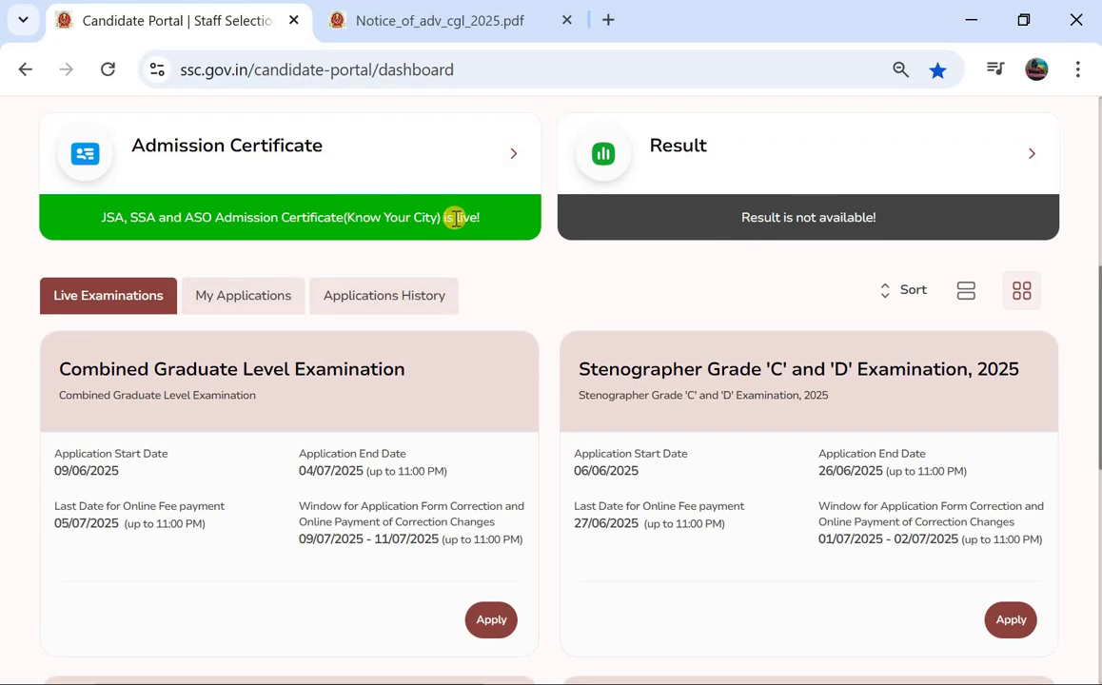
{"action": "scroll", "coordinate": [226, 304], "scroll_direction": "down", "scroll_amount": 1}
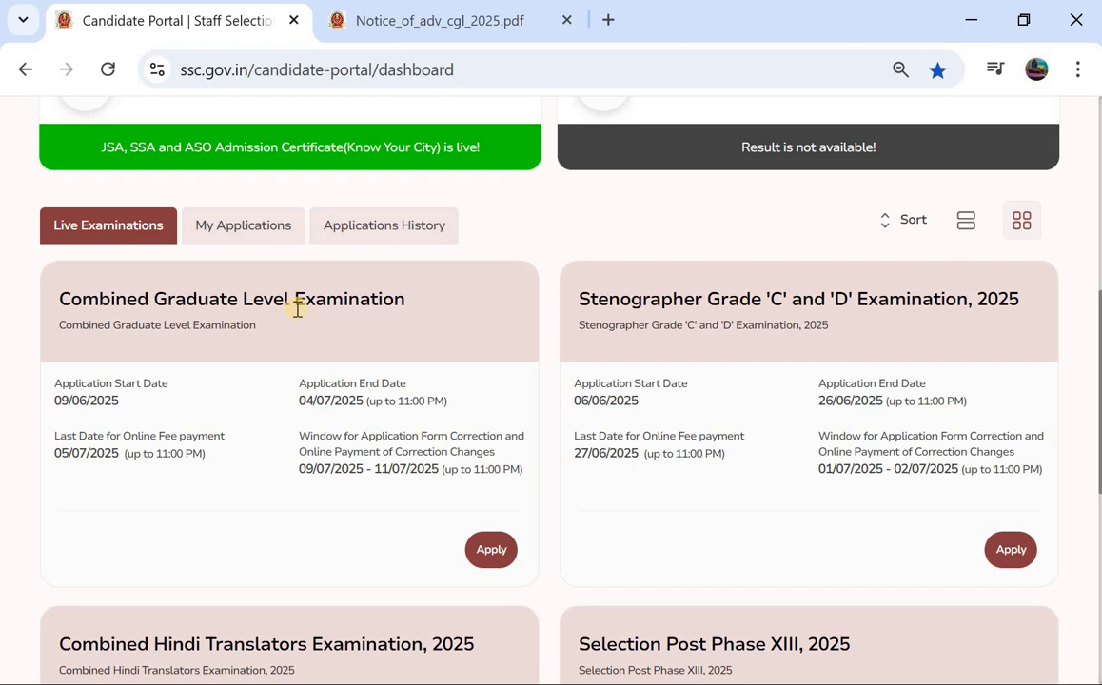
{"action": "scroll", "coordinate": [331, 343], "scroll_direction": "up", "scroll_amount": 1}
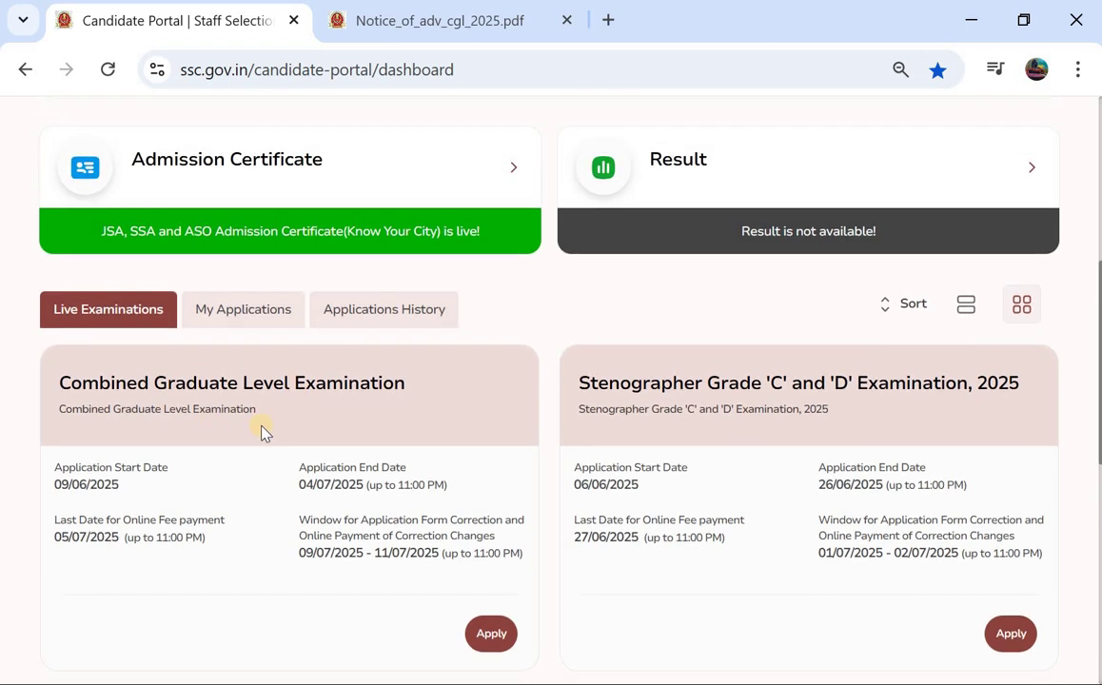
{"action": "scroll", "coordinate": [264, 433], "scroll_direction": "down", "scroll_amount": 1}
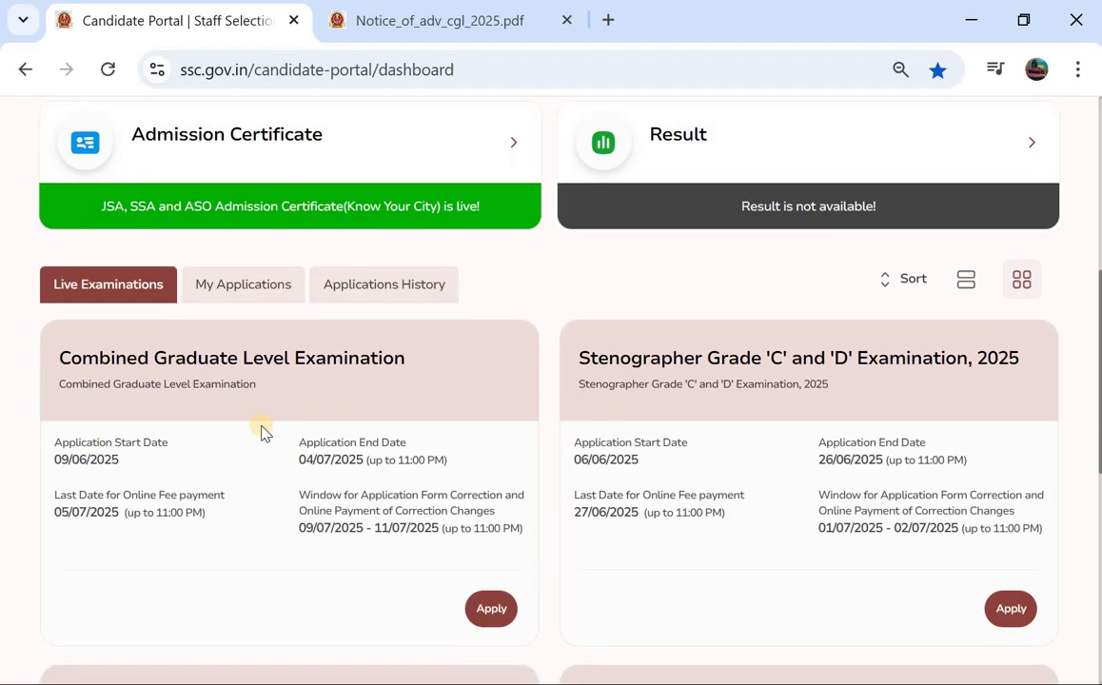
{"action": "scroll", "coordinate": [263, 430], "scroll_direction": "up", "scroll_amount": 2}
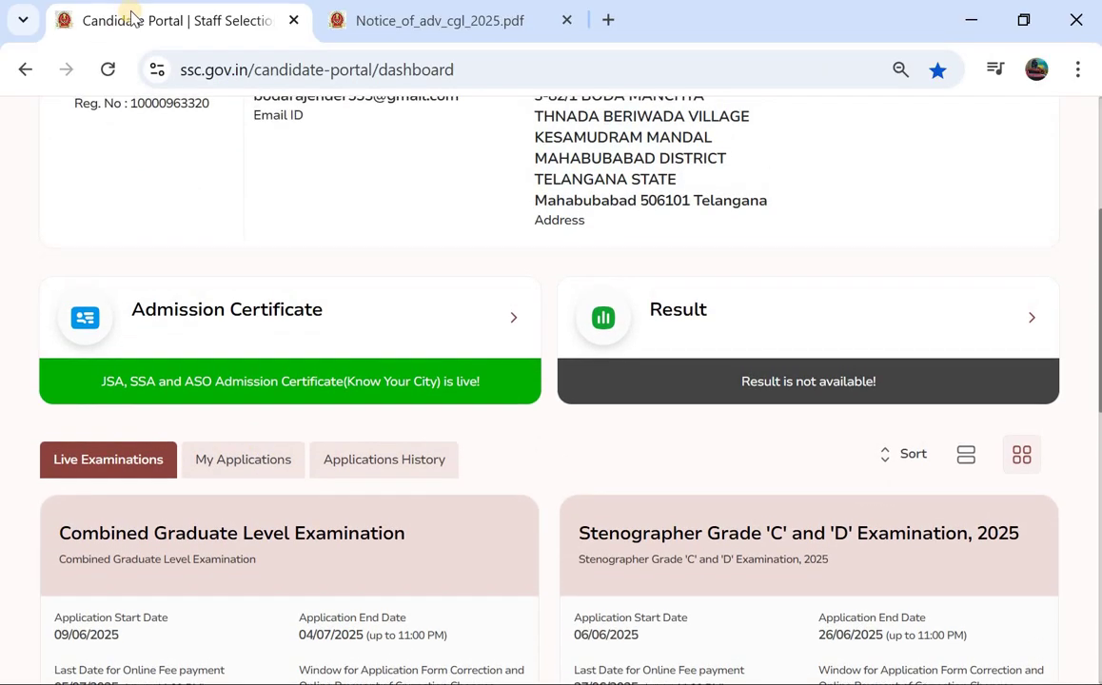
{"action": "left_click", "coordinate": [404, 21]}
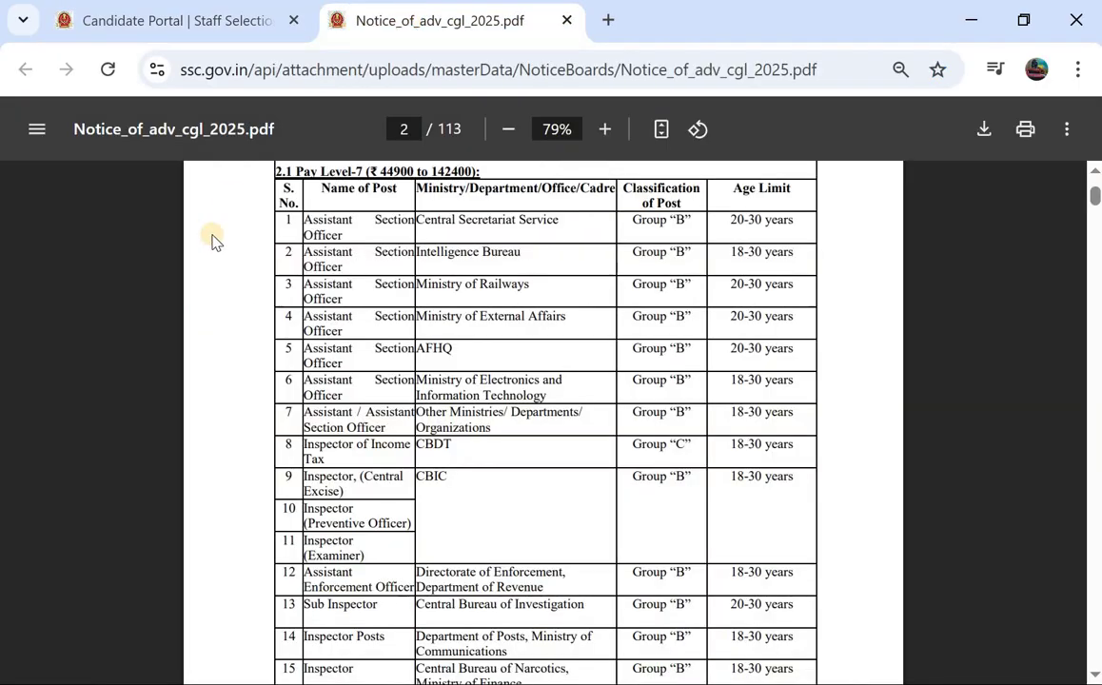
{"action": "scroll", "coordinate": [213, 241], "scroll_direction": "up", "scroll_amount": 5}
{"action": "left_click", "coordinate": [160, 19]}
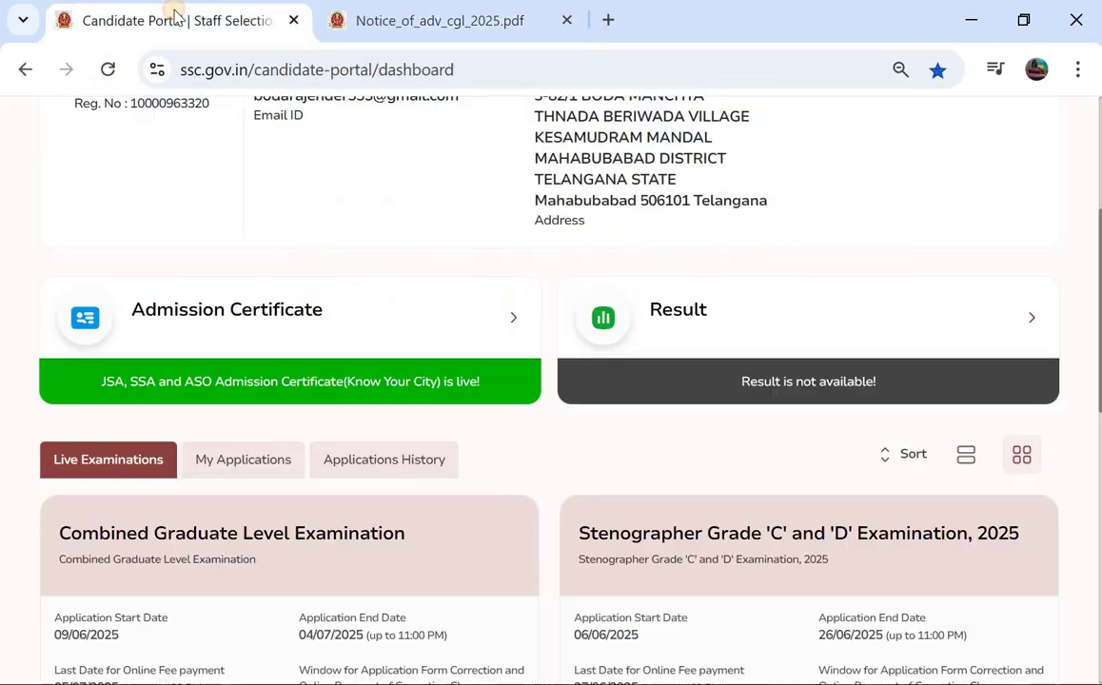
Log out of the candidate account from the profile options
{"action": "scroll", "coordinate": [864, 211], "scroll_direction": "up", "scroll_amount": 4}
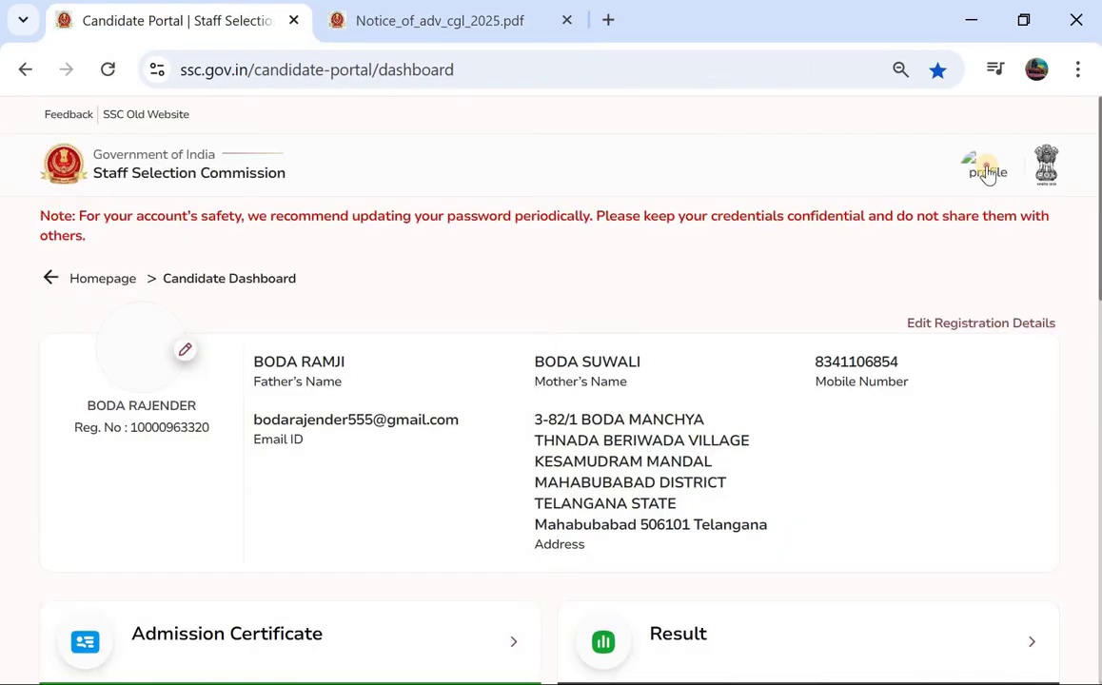
{"action": "left_click", "coordinate": [988, 172]}
{"action": "left_click", "coordinate": [894, 301]}
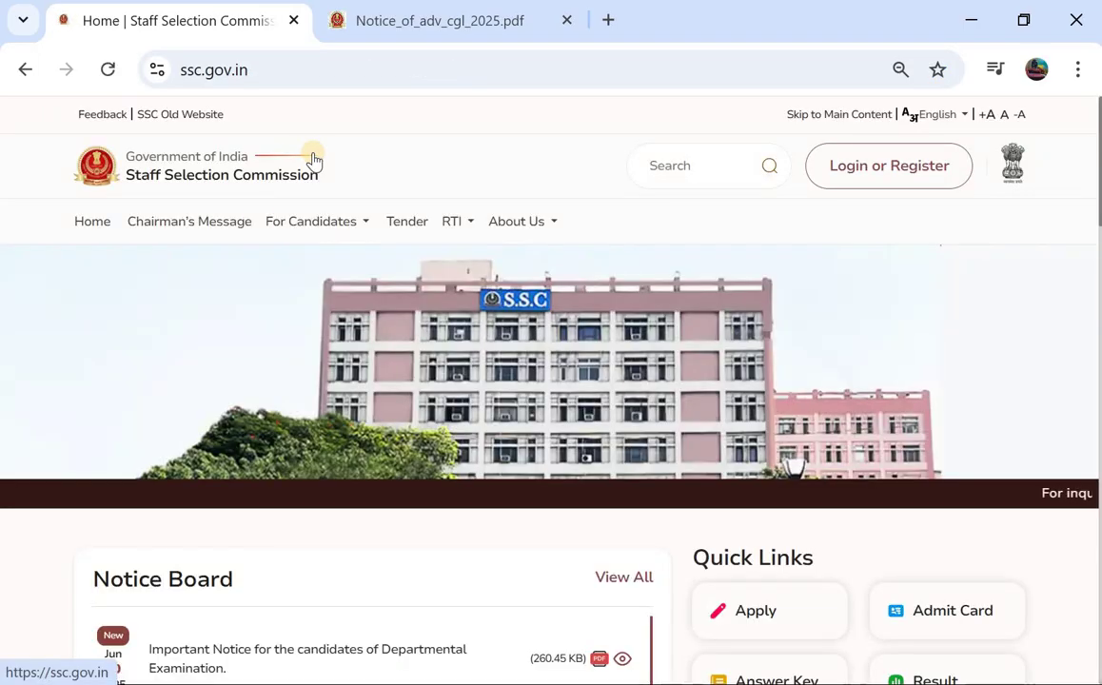
{"action": "scroll", "coordinate": [152, 269], "scroll_direction": "down", "scroll_amount": 2}
{"action": "scroll", "coordinate": [152, 268], "scroll_direction": "down", "scroll_amount": 2}
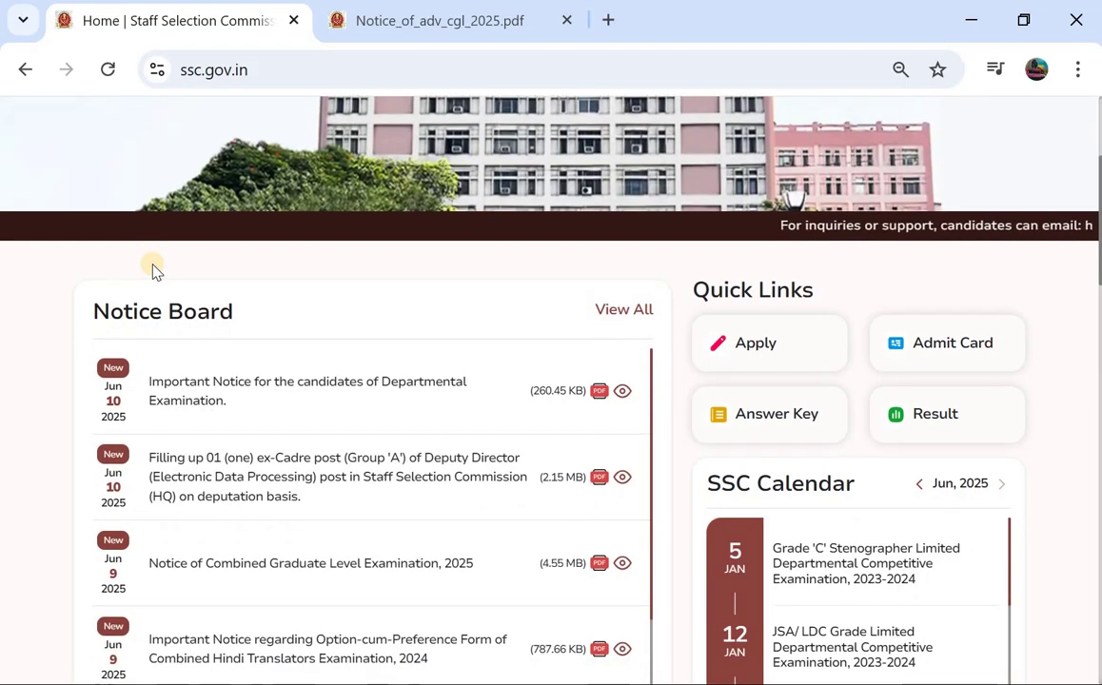
{"action": "scroll", "coordinate": [152, 268], "scroll_direction": "up", "scroll_amount": 4}
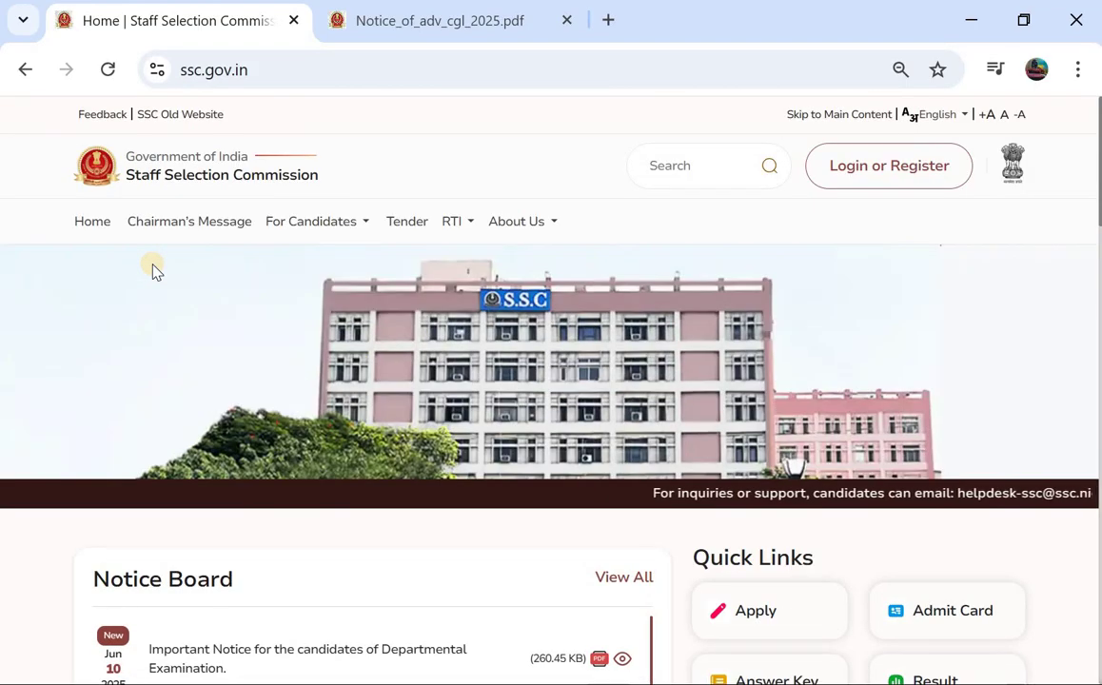